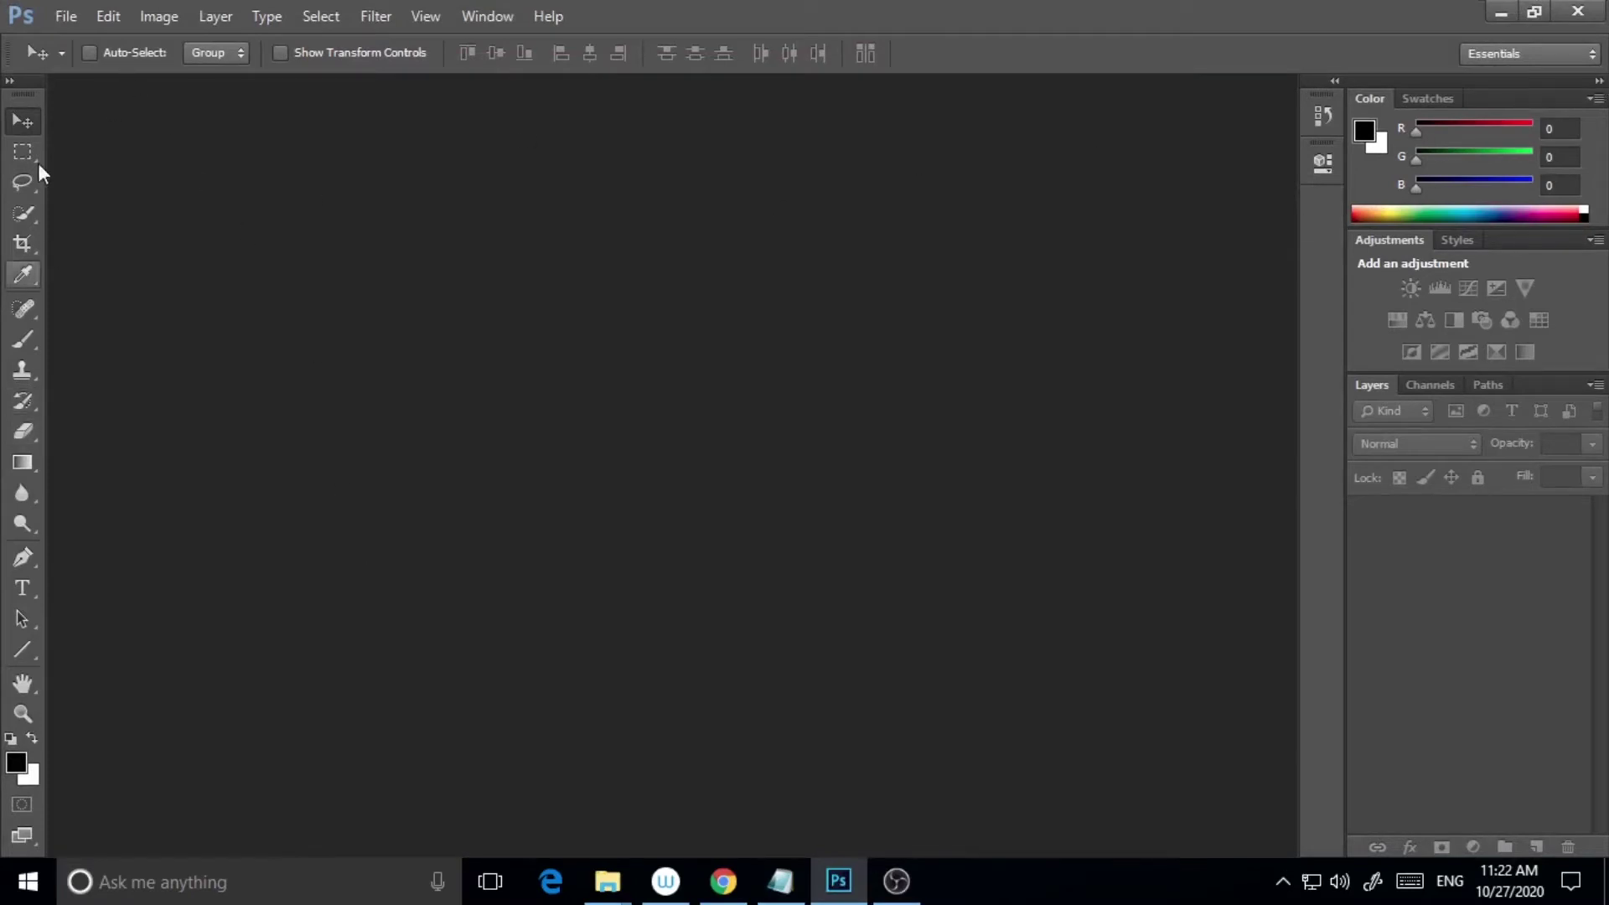
Step: Create a new white 1000 × 1000 px, 300 ppi RGB document
left_click(55, 15)
left_click(67, 42)
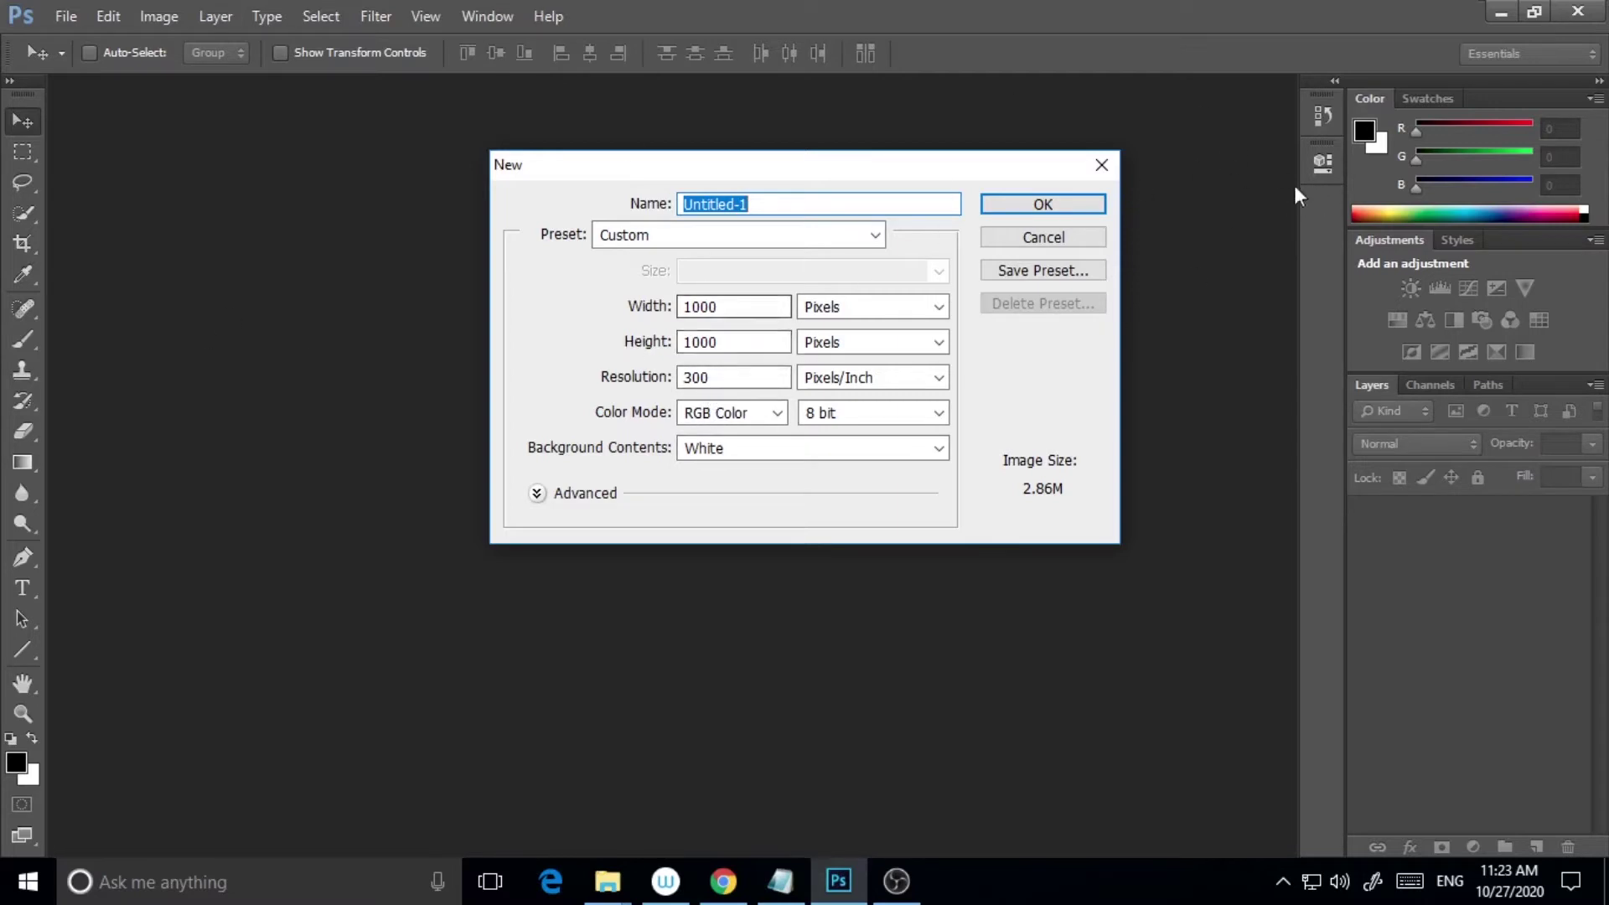
left_click(1077, 201)
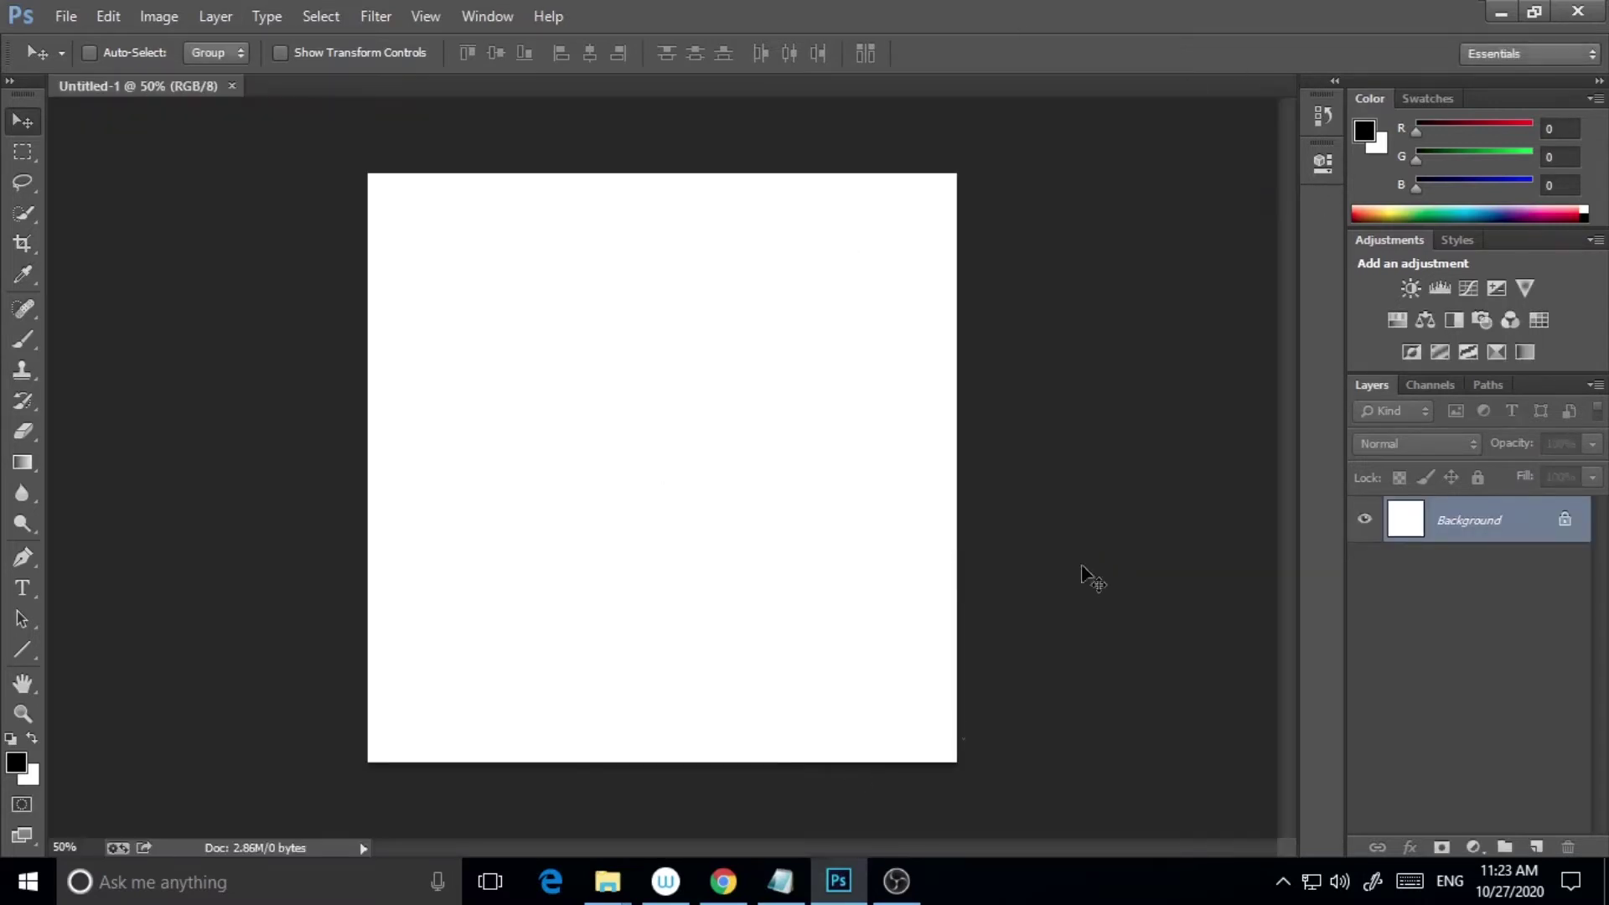
Step: Convert the locked Background into a normal layer, Layer 0
right_click(1483, 531)
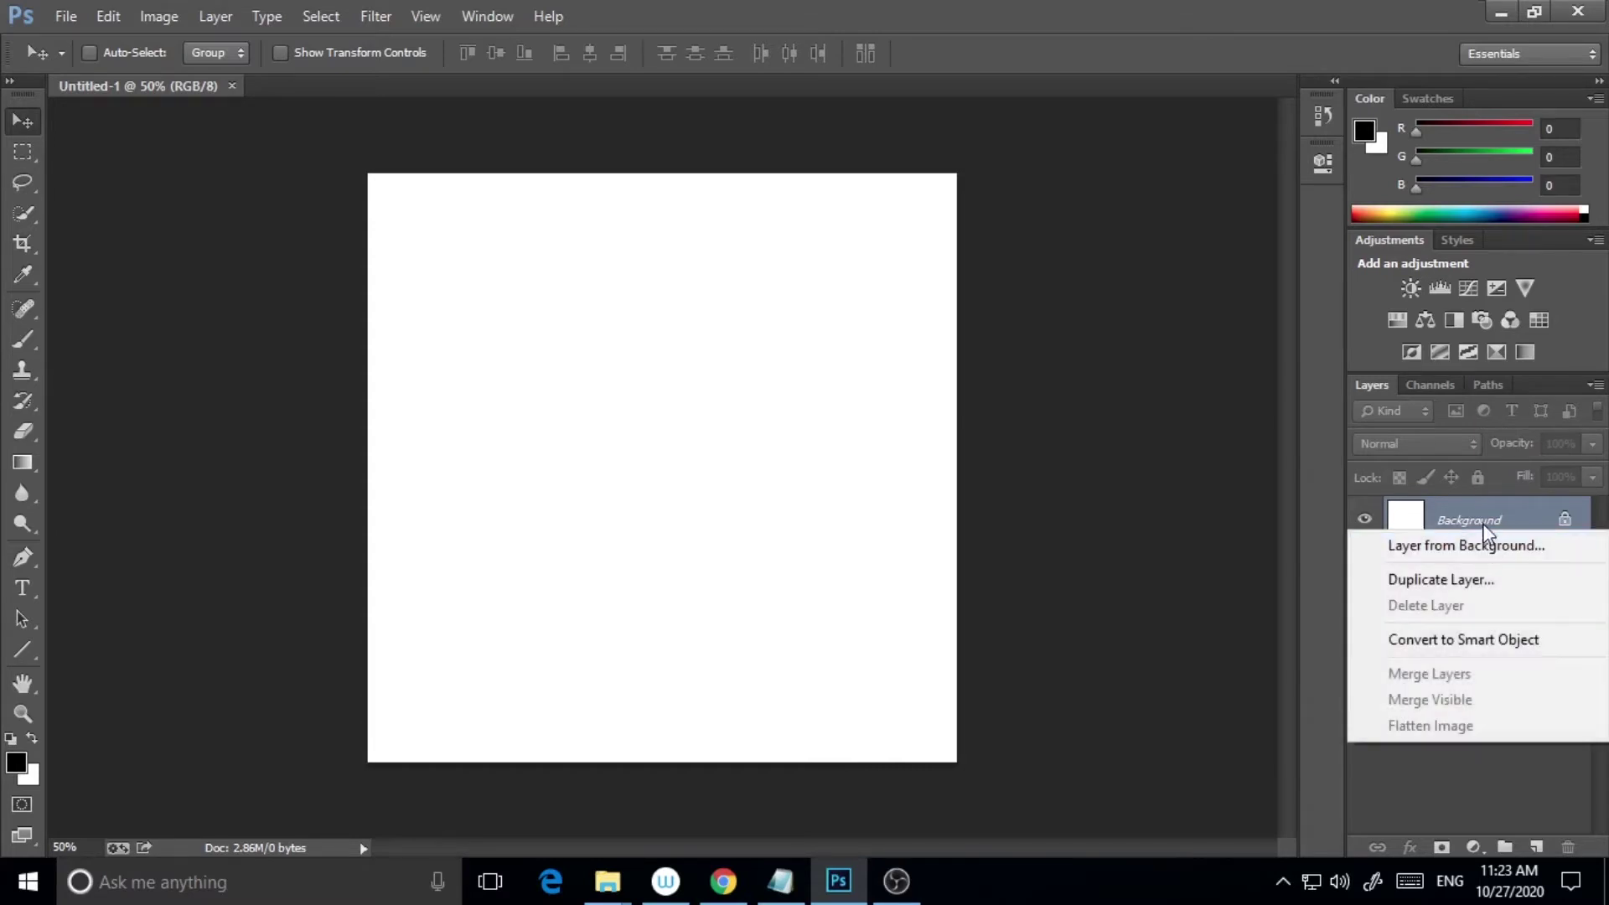
right_click(1469, 517)
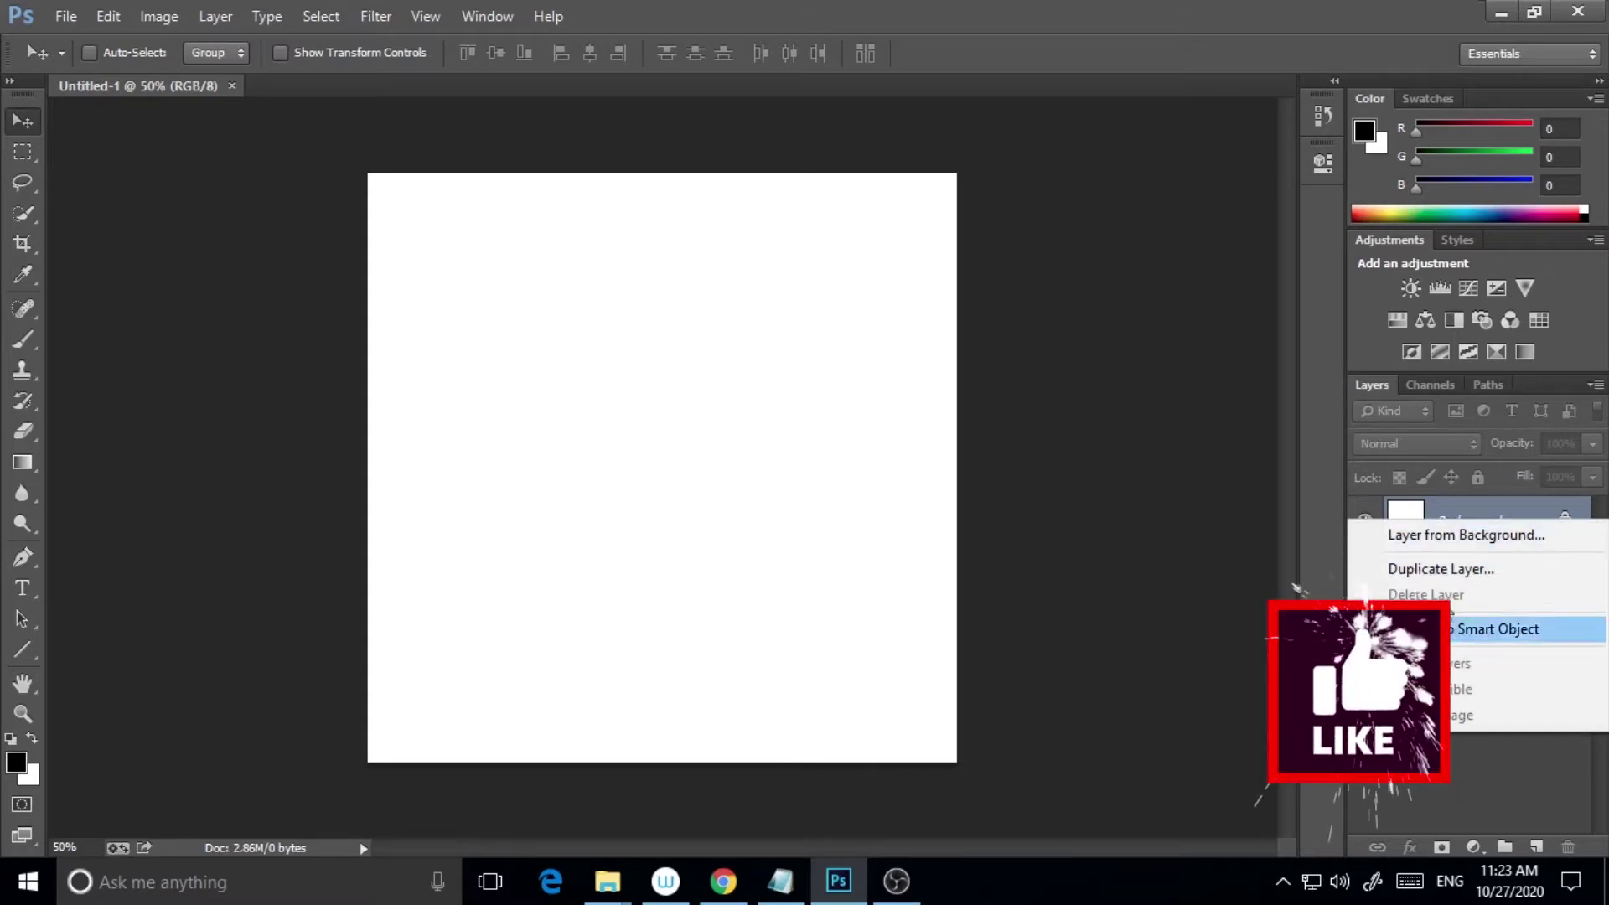
left_click(1468, 536)
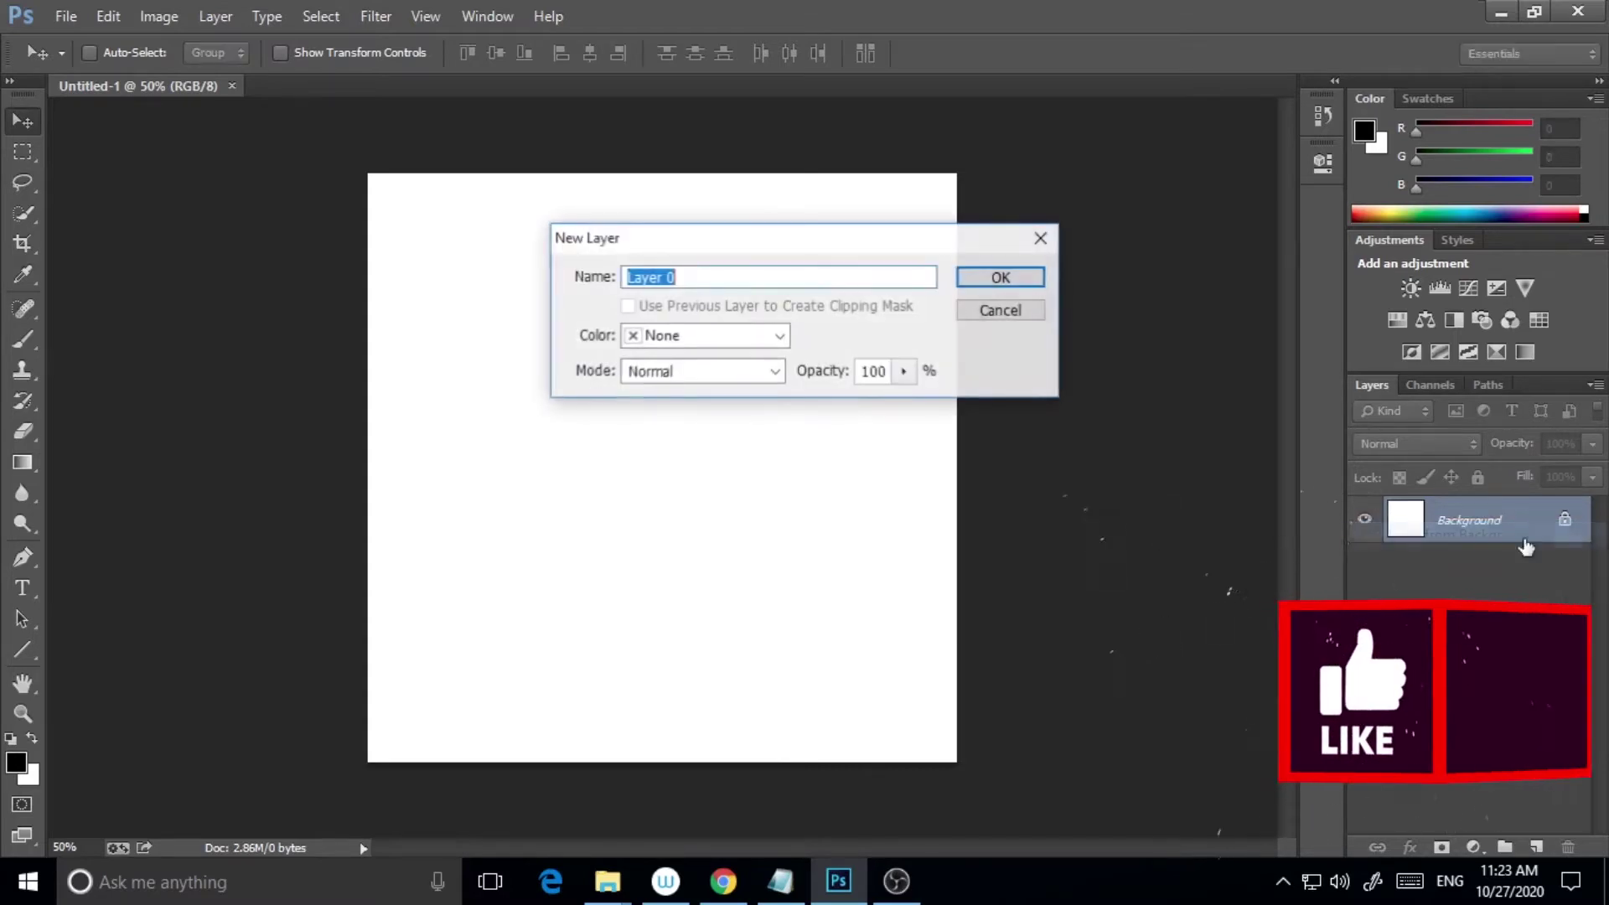
left_click(1015, 278)
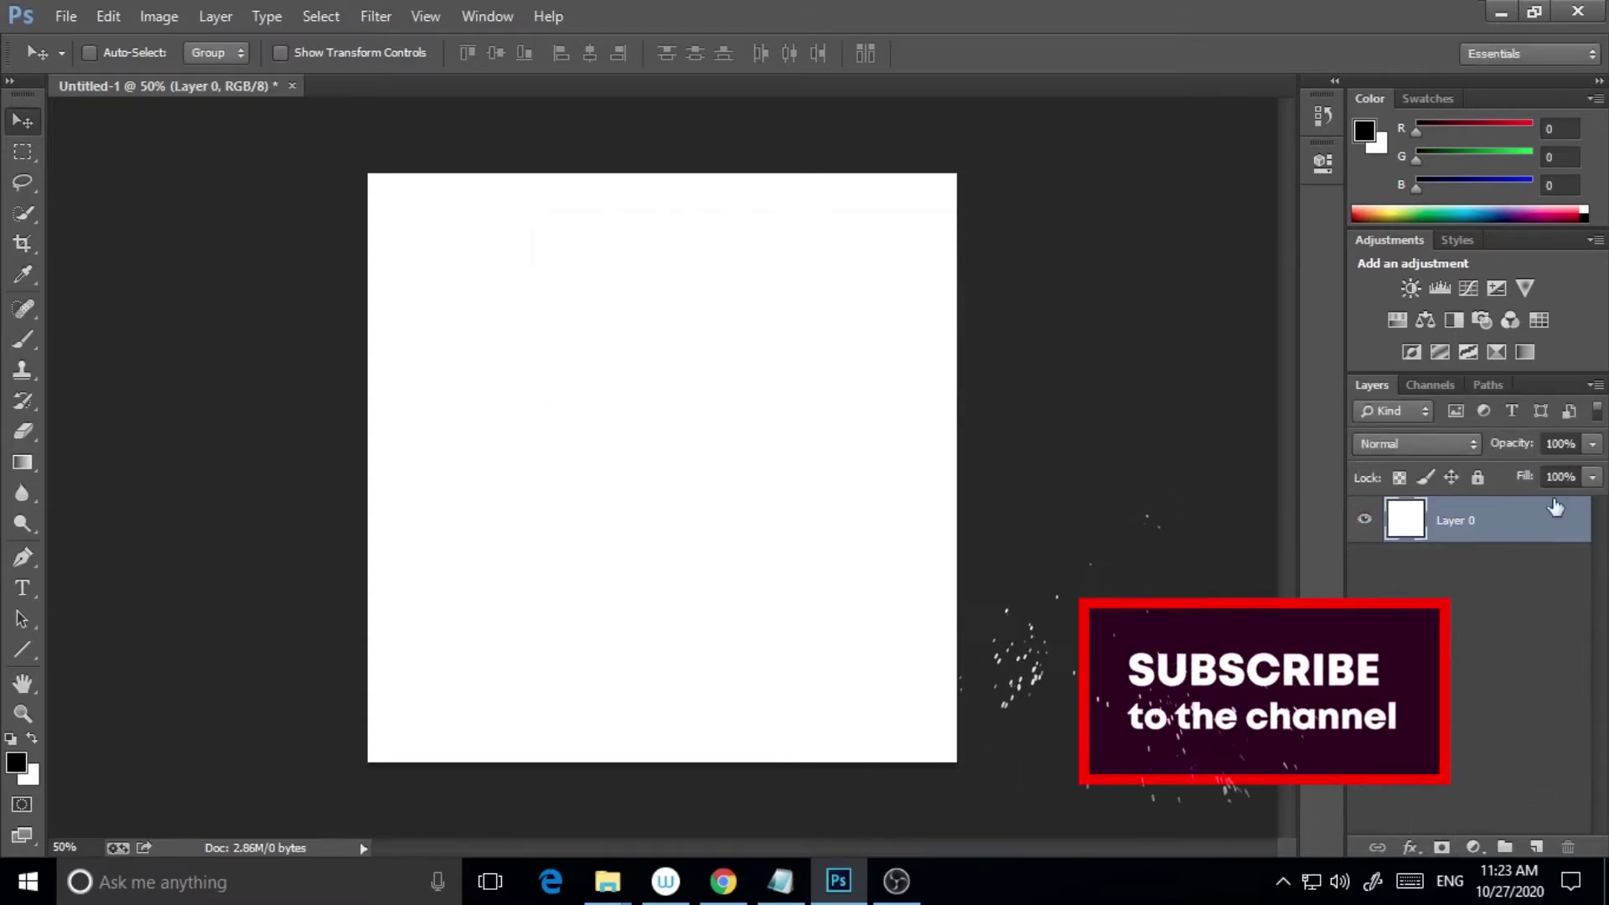
Step: Rename the layer to 'line tool'
double_click(1458, 522)
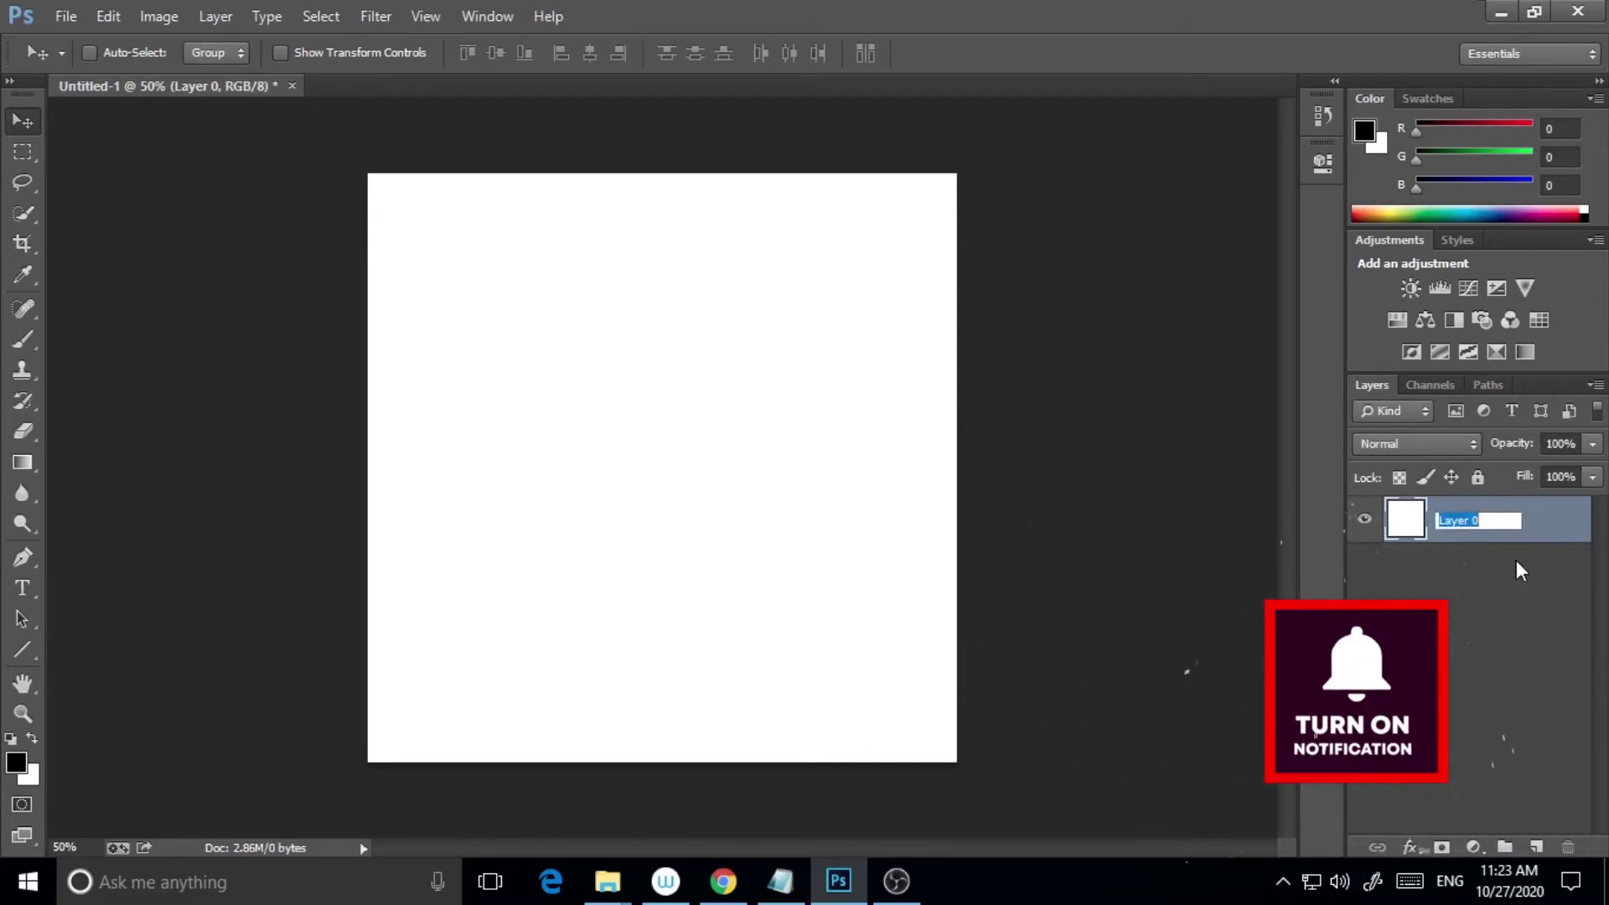
type("l")
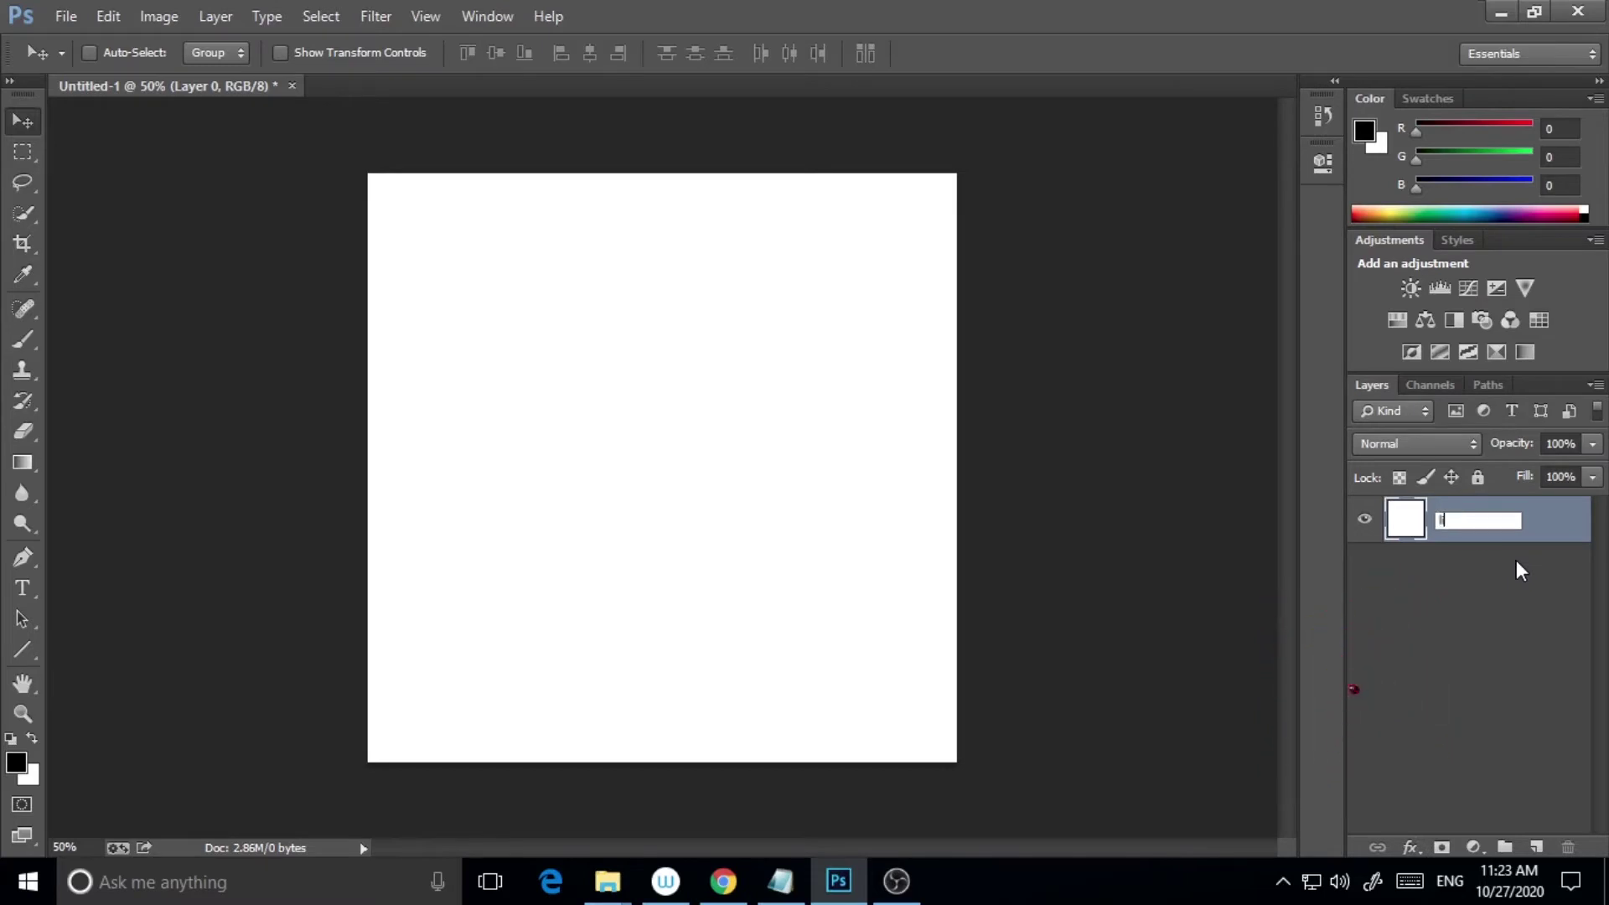
type("ine tool")
left_click(1438, 546)
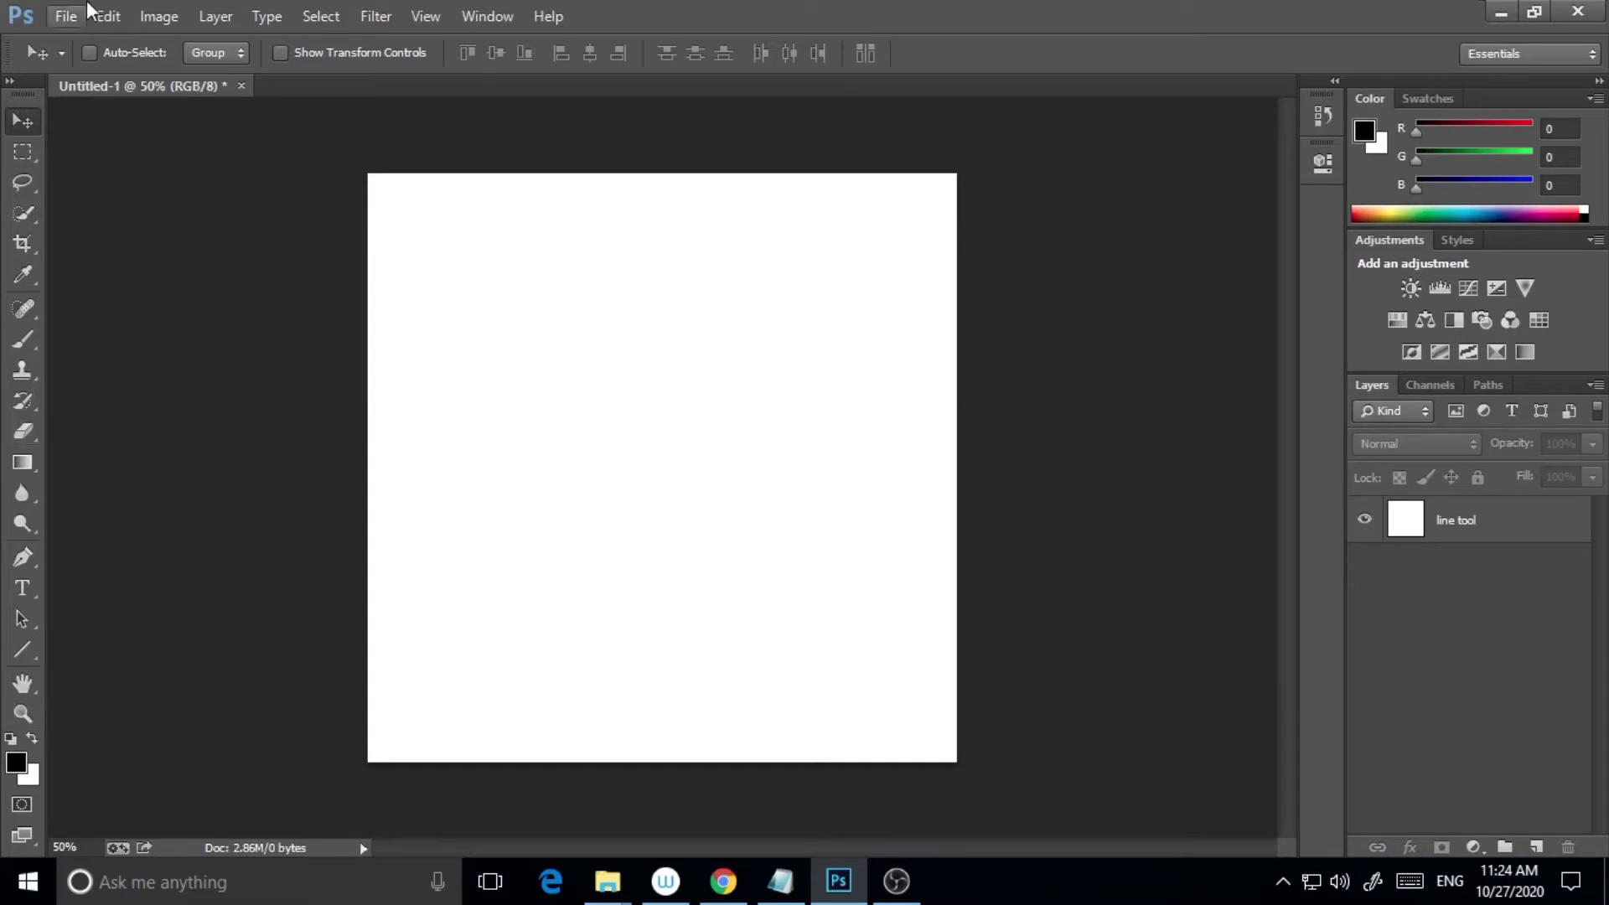
Step: Select the Line tool and add a new empty layer for the lines
left_click(27, 655)
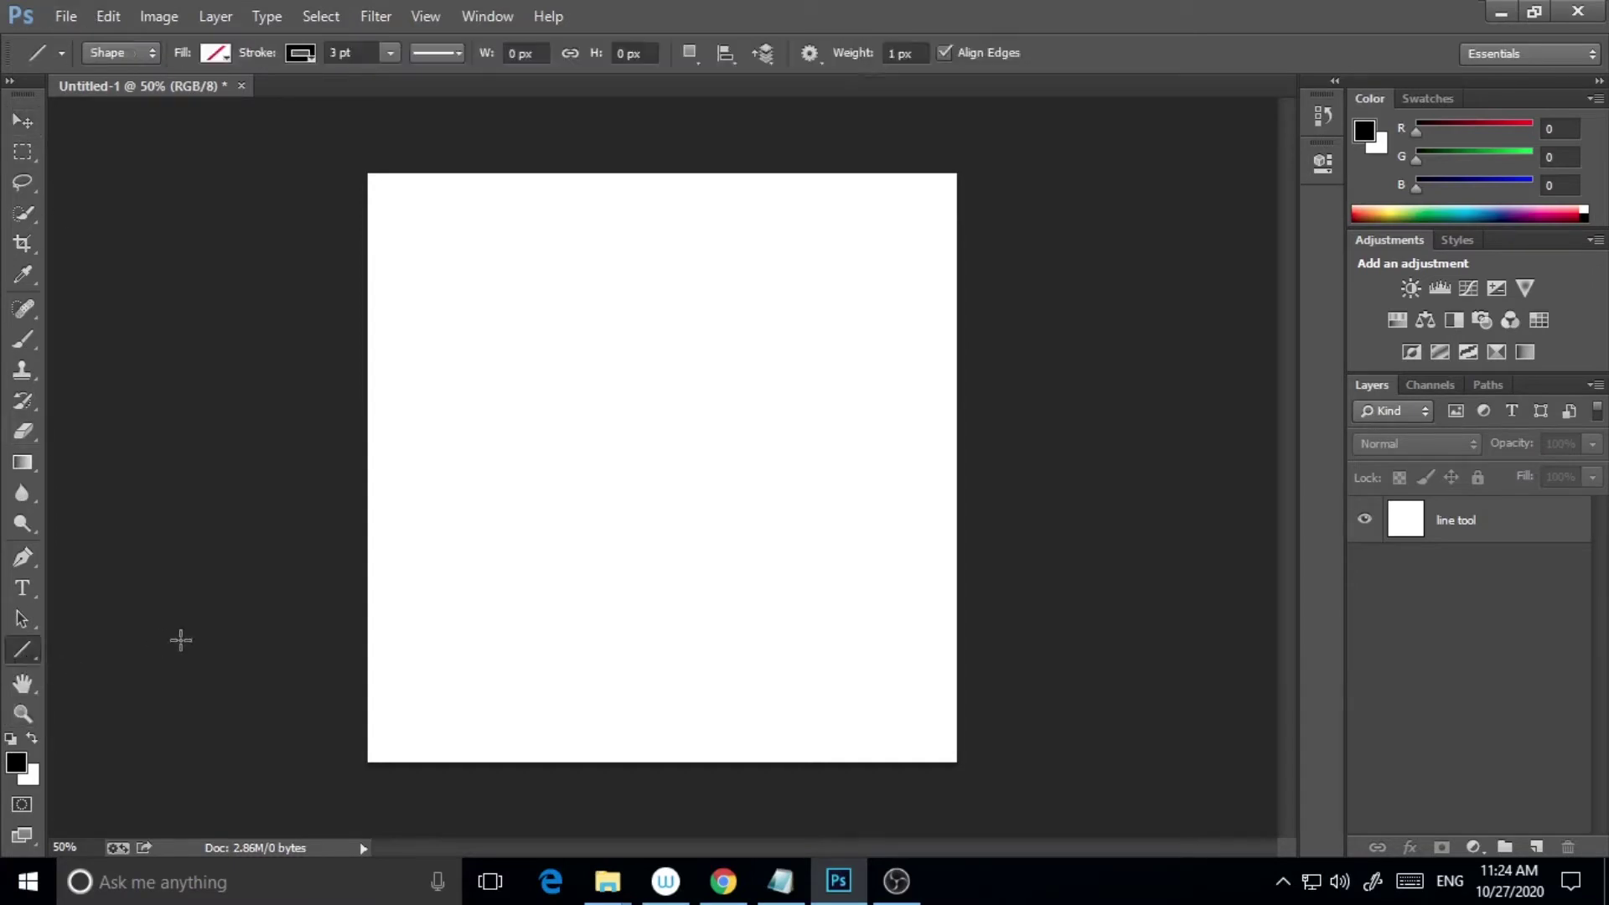
right_click(32, 647)
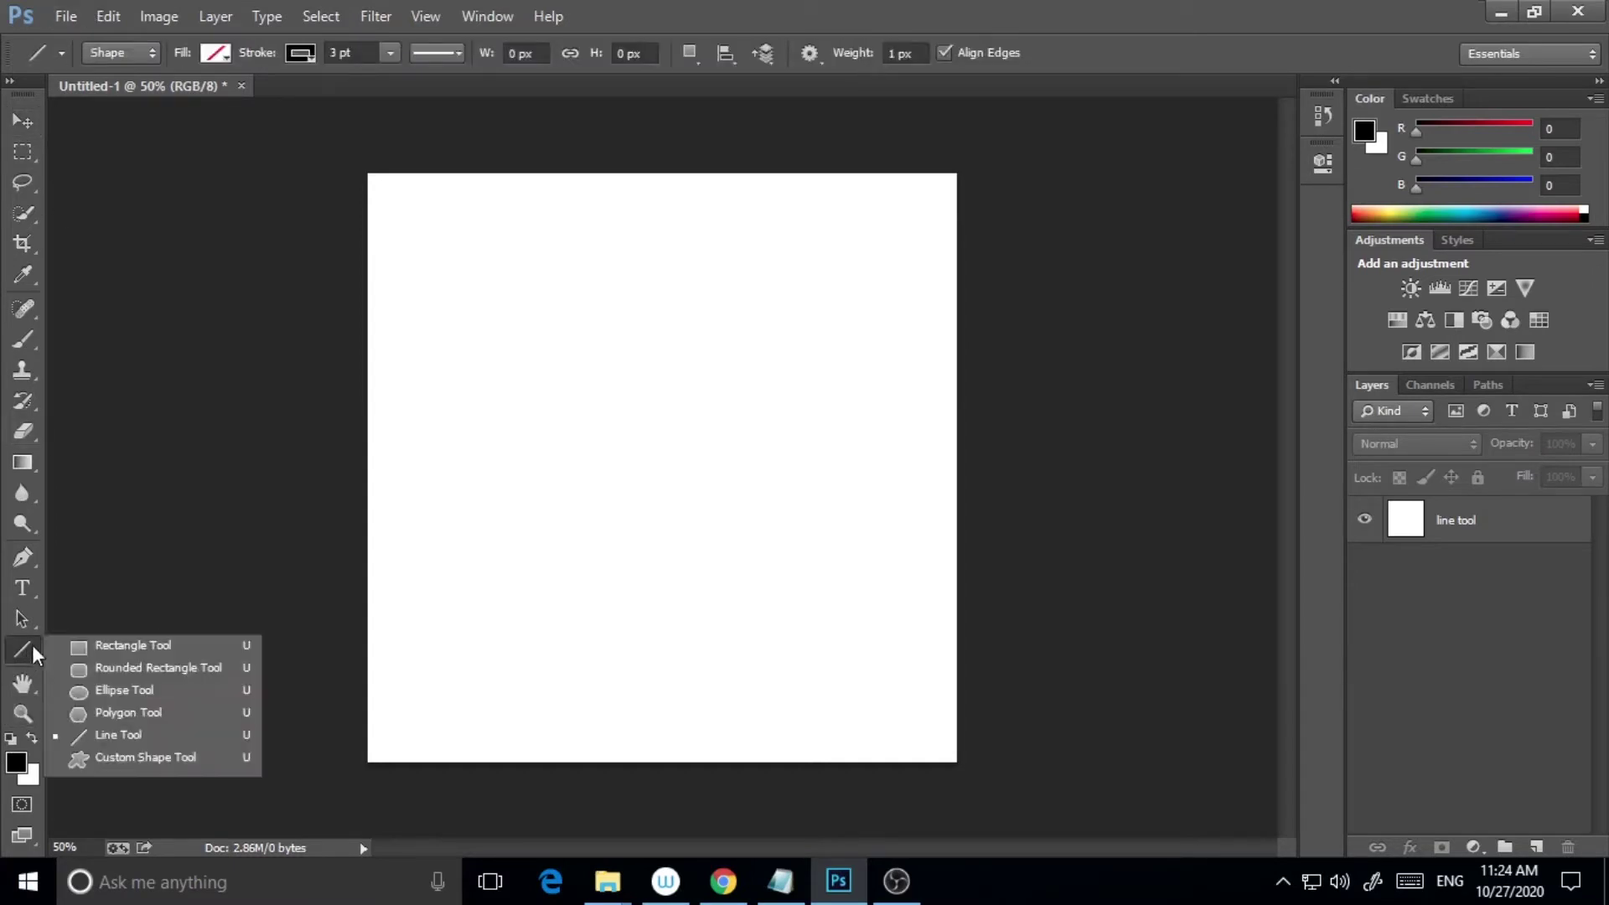
left_click(109, 650)
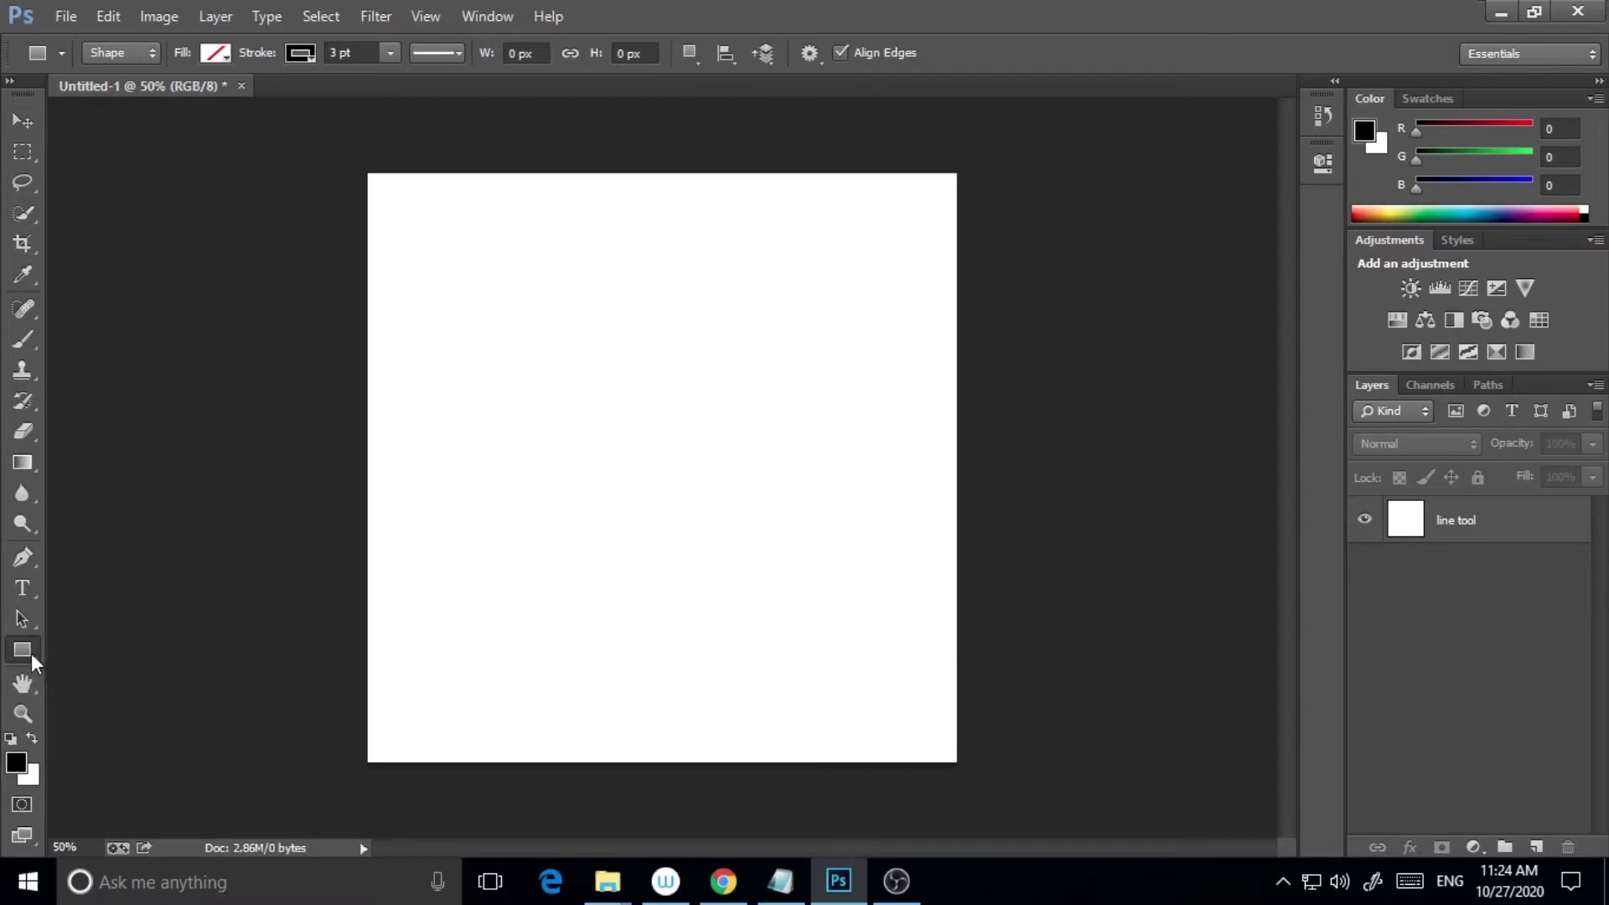
right_click(23, 652)
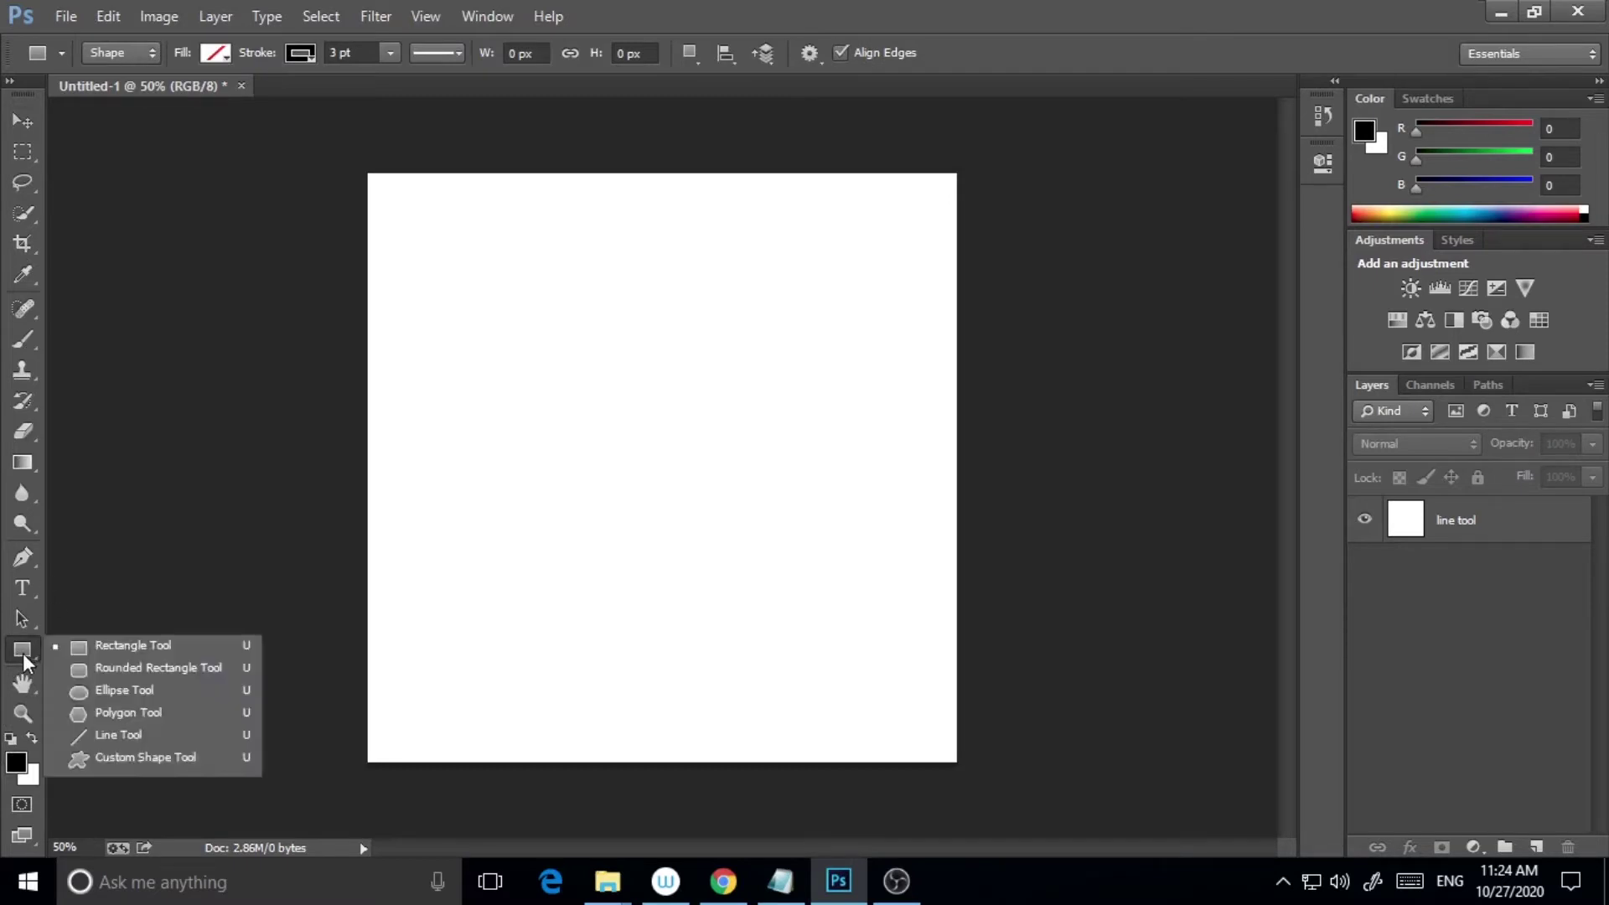
left_click(100, 737)
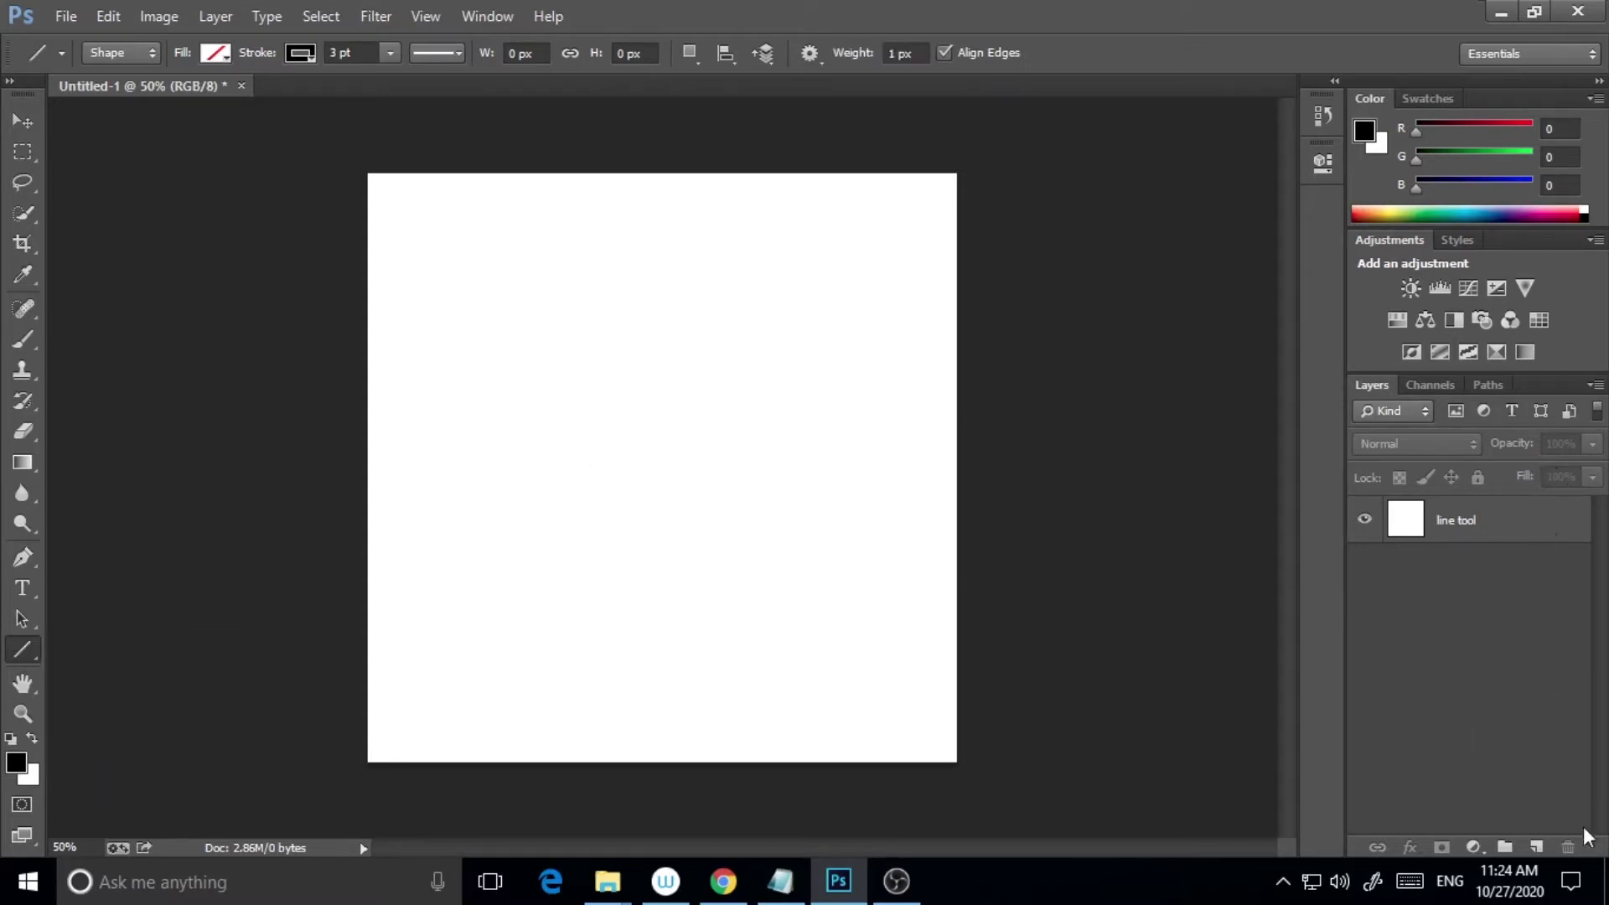
left_click(1538, 848)
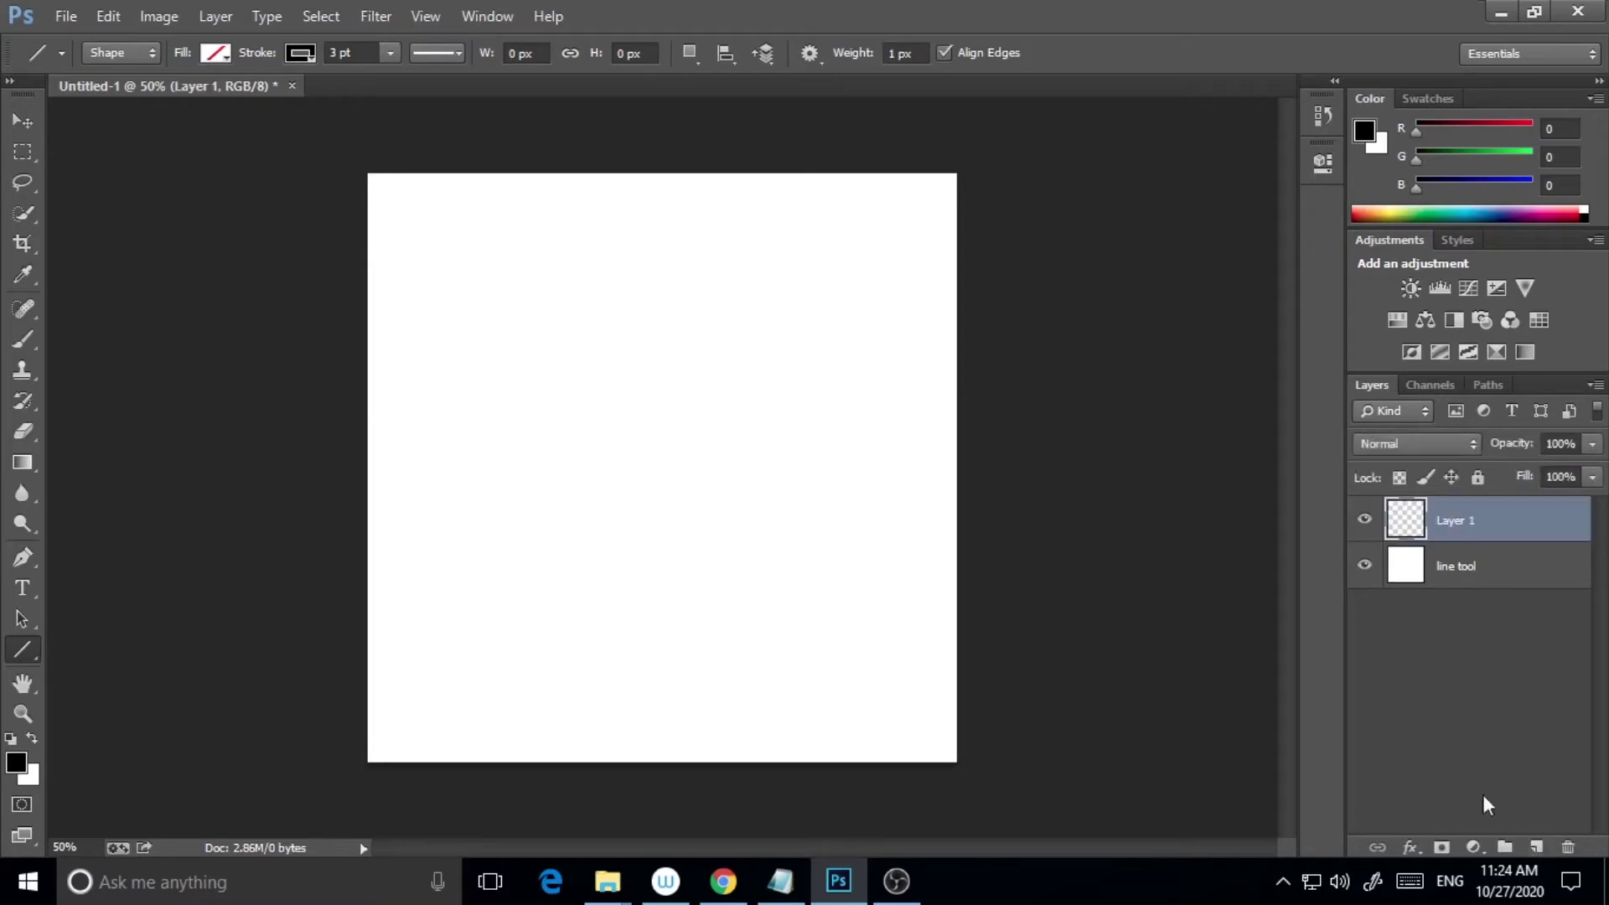
Step: Keep the line options at Shape mode, no fill and a black 3 pt stroke
left_click(132, 52)
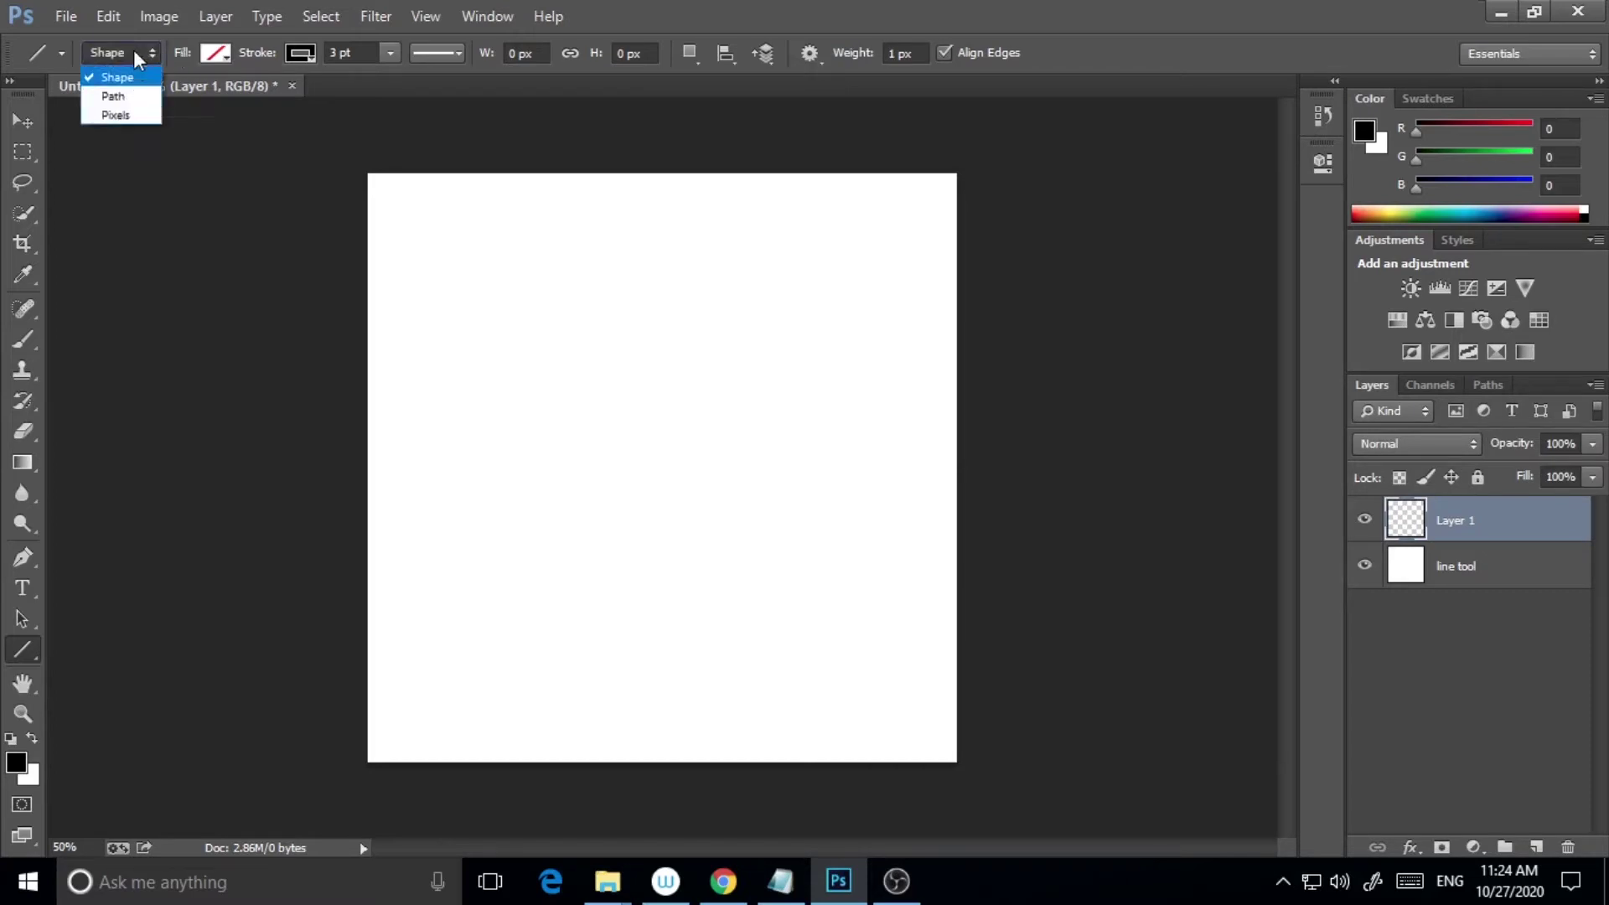
left_click(134, 49)
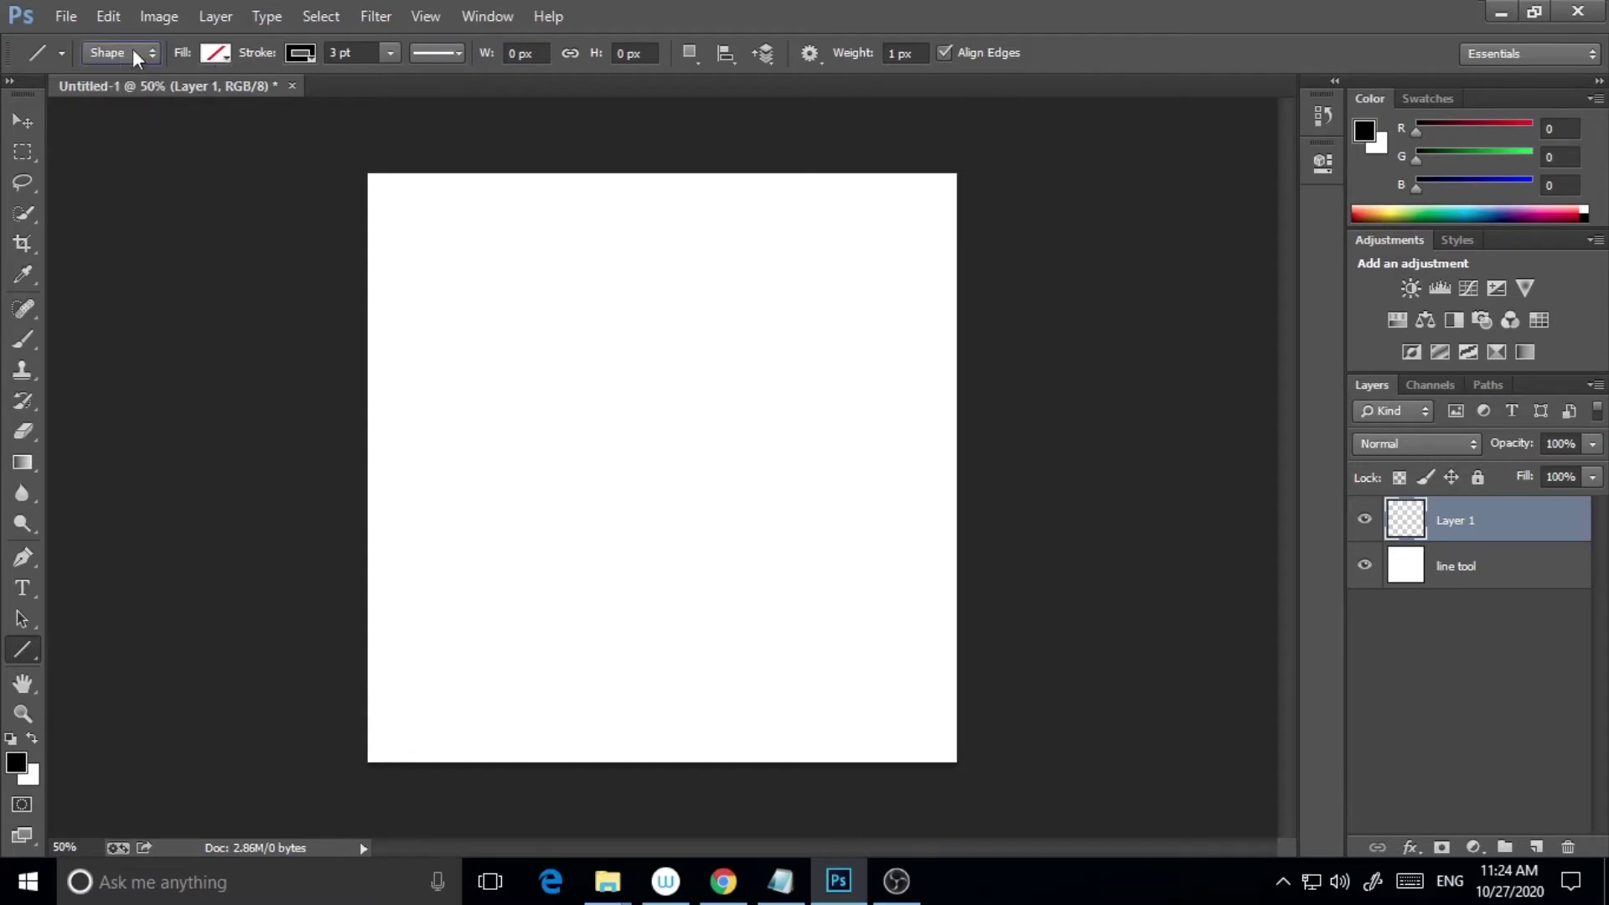
left_click(217, 53)
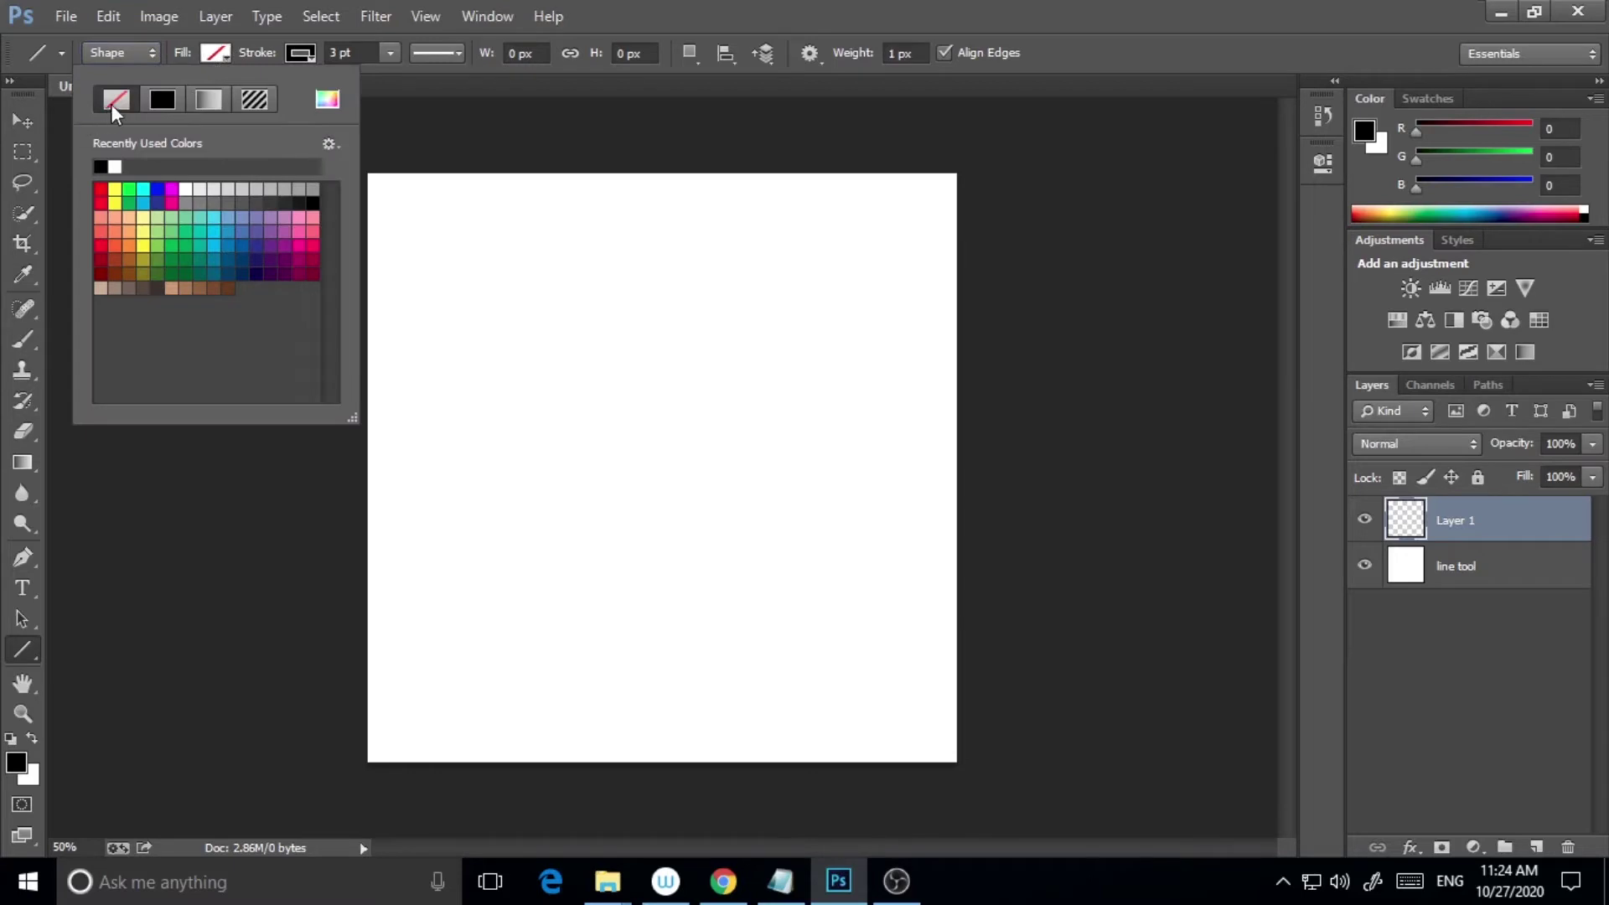
left_click(212, 55)
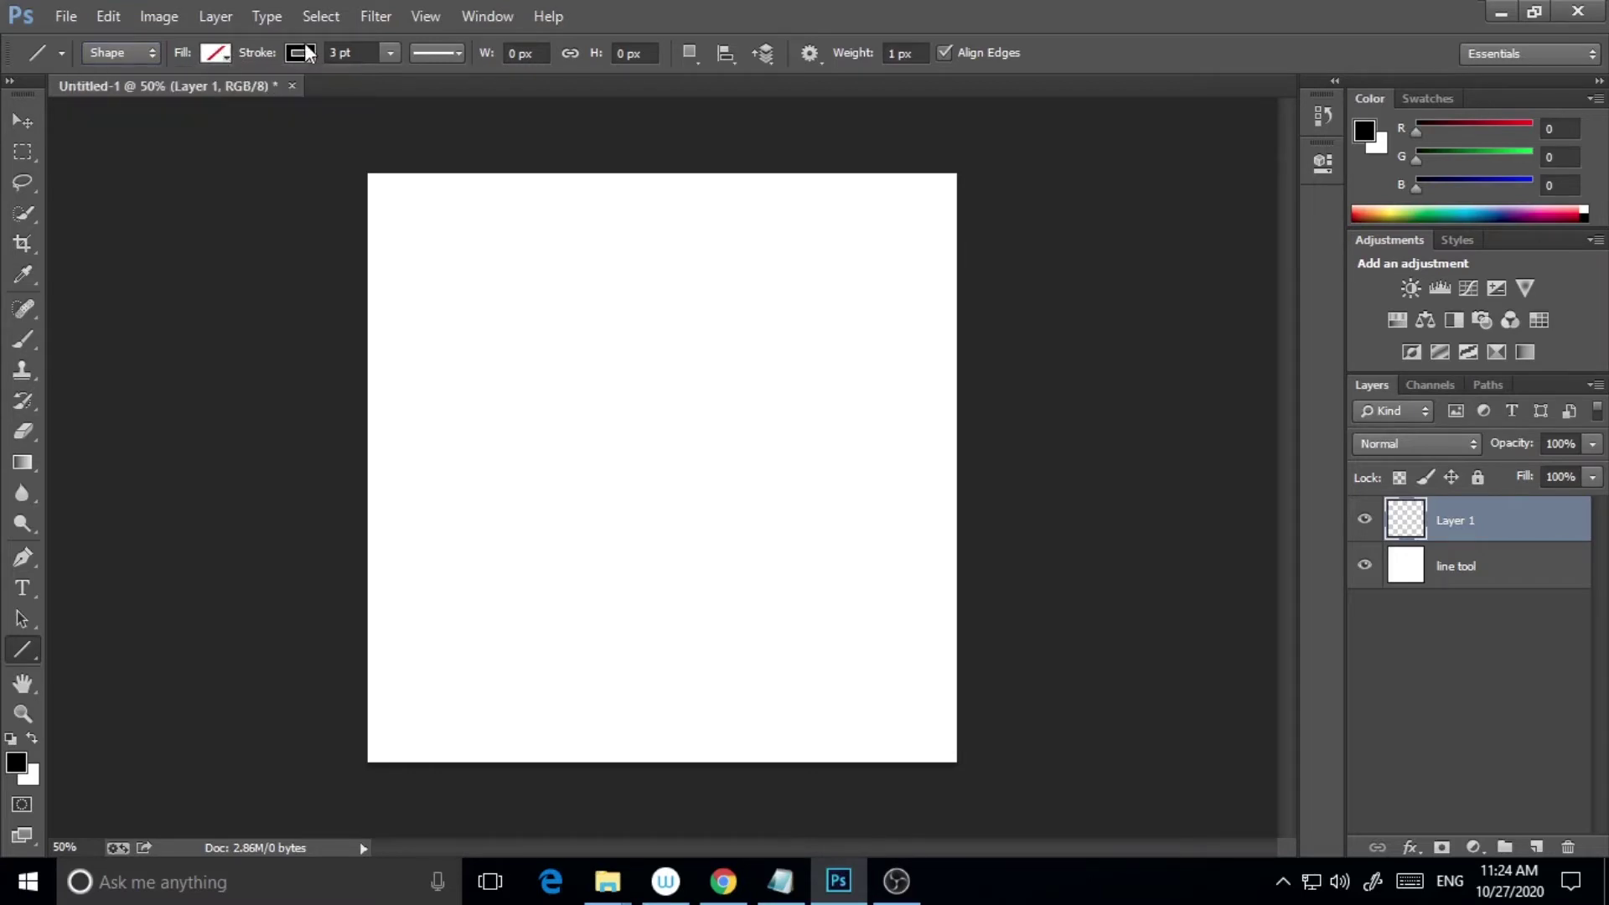
left_click(304, 53)
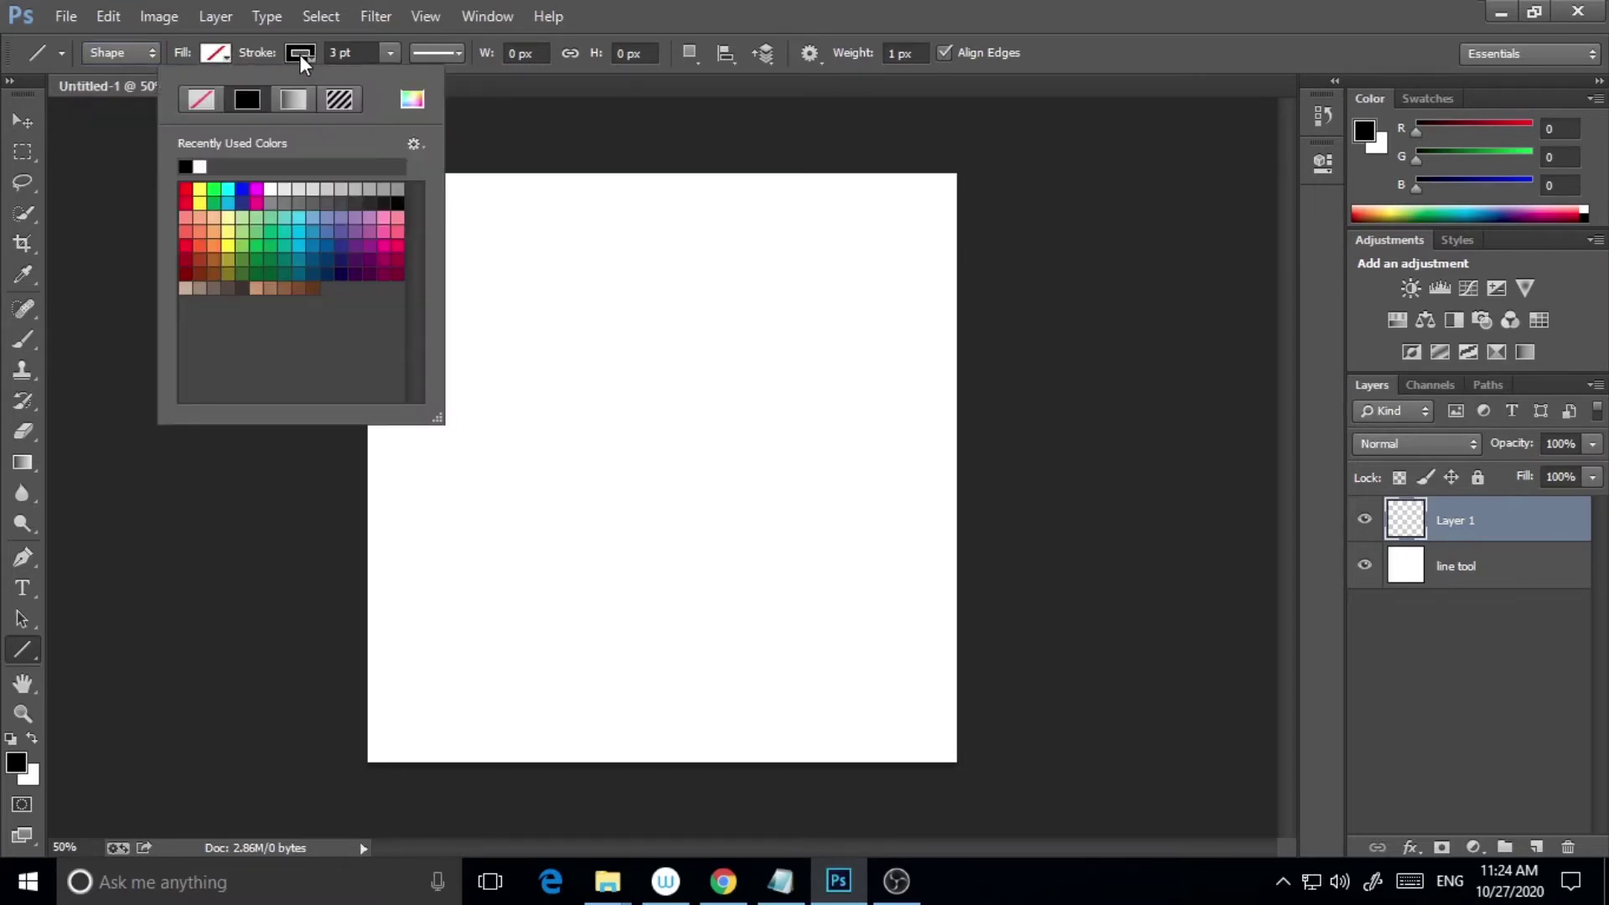
left_click(300, 53)
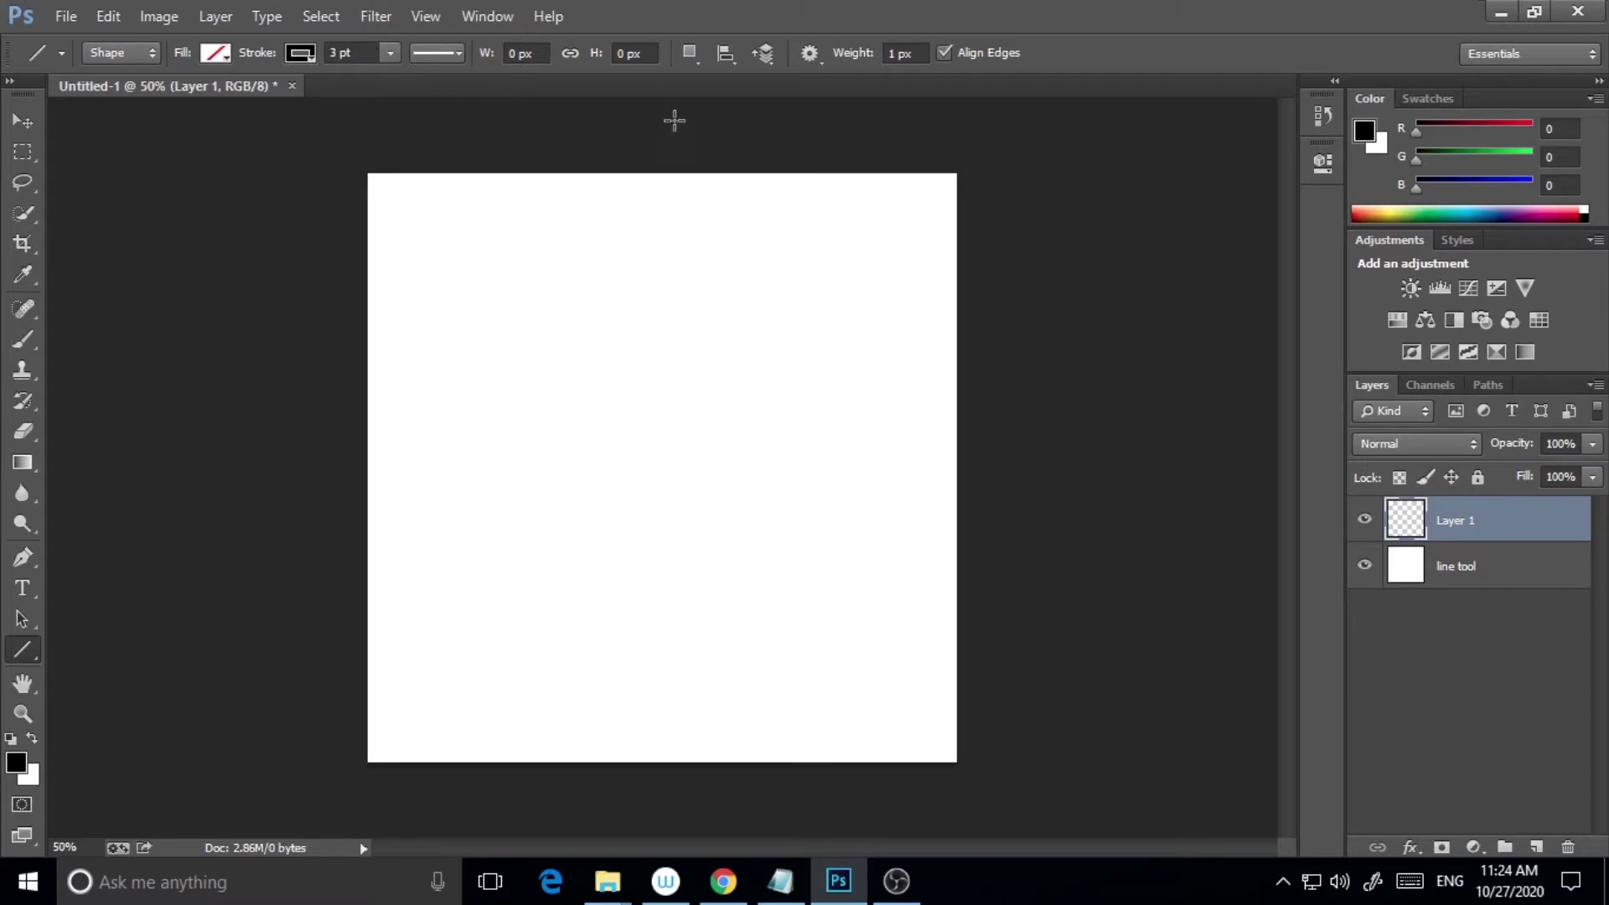
left_click(389, 56)
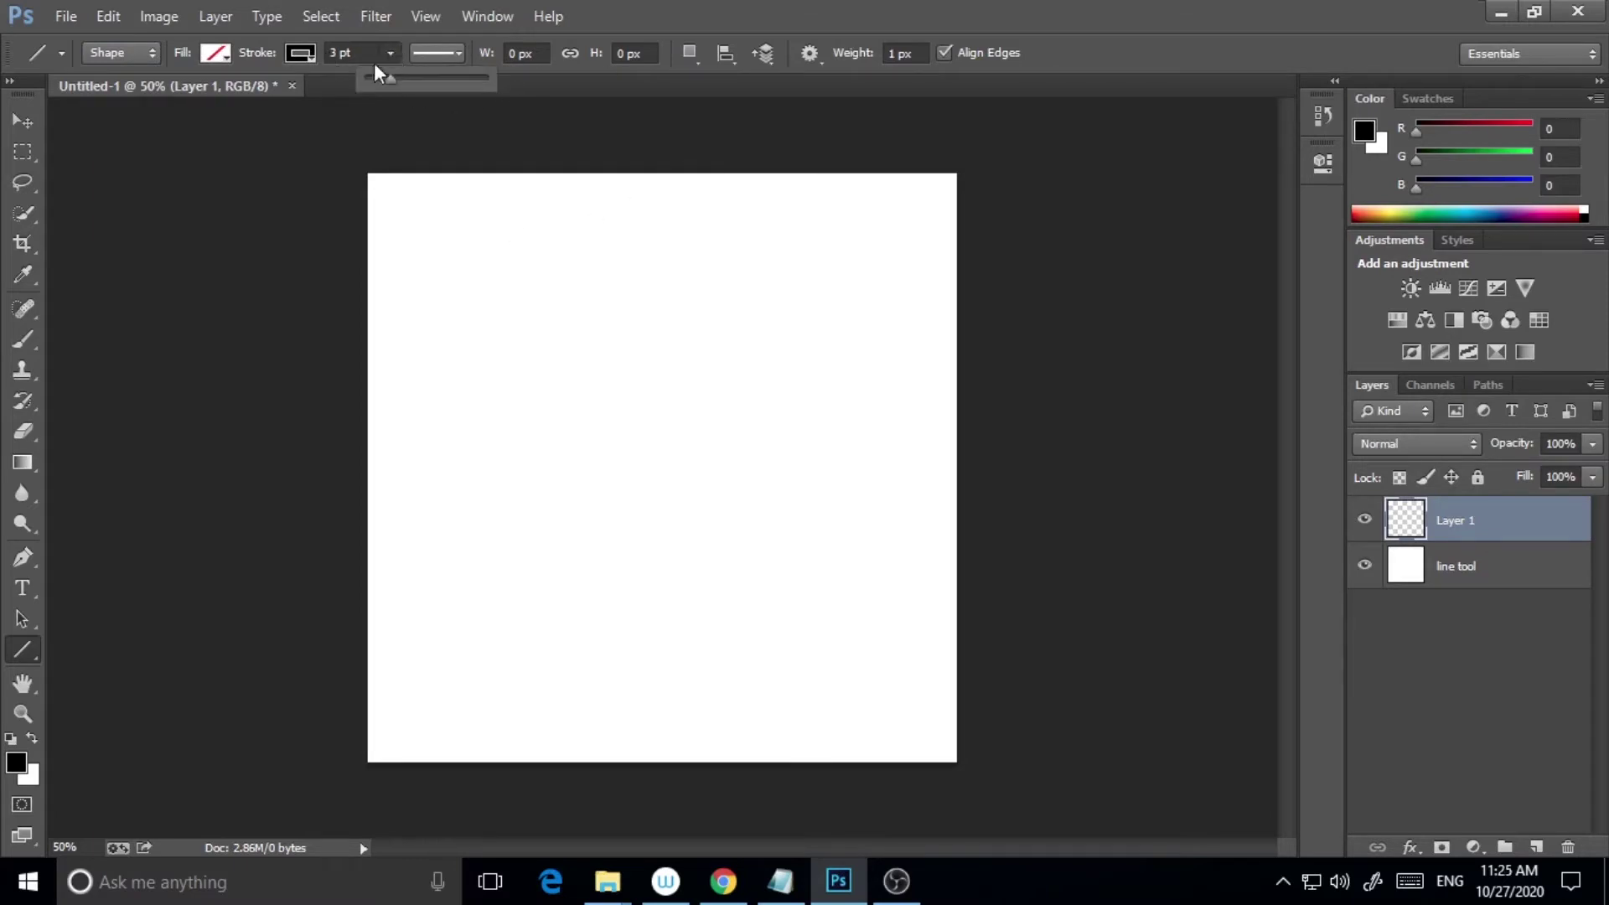
left_click(302, 54)
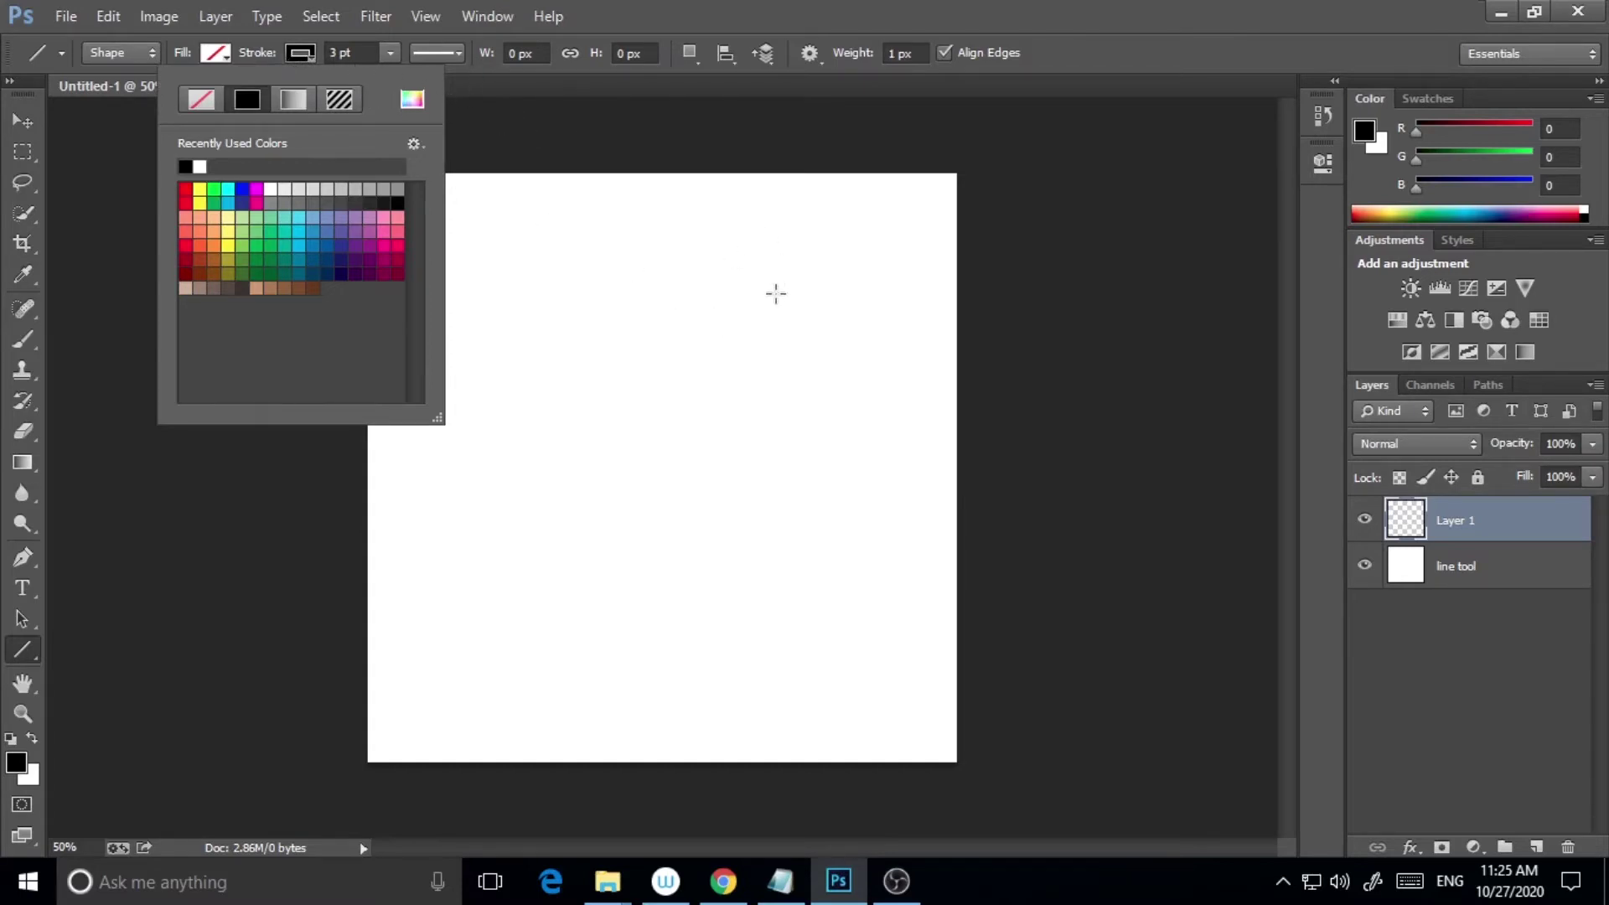
left_click(640, 337)
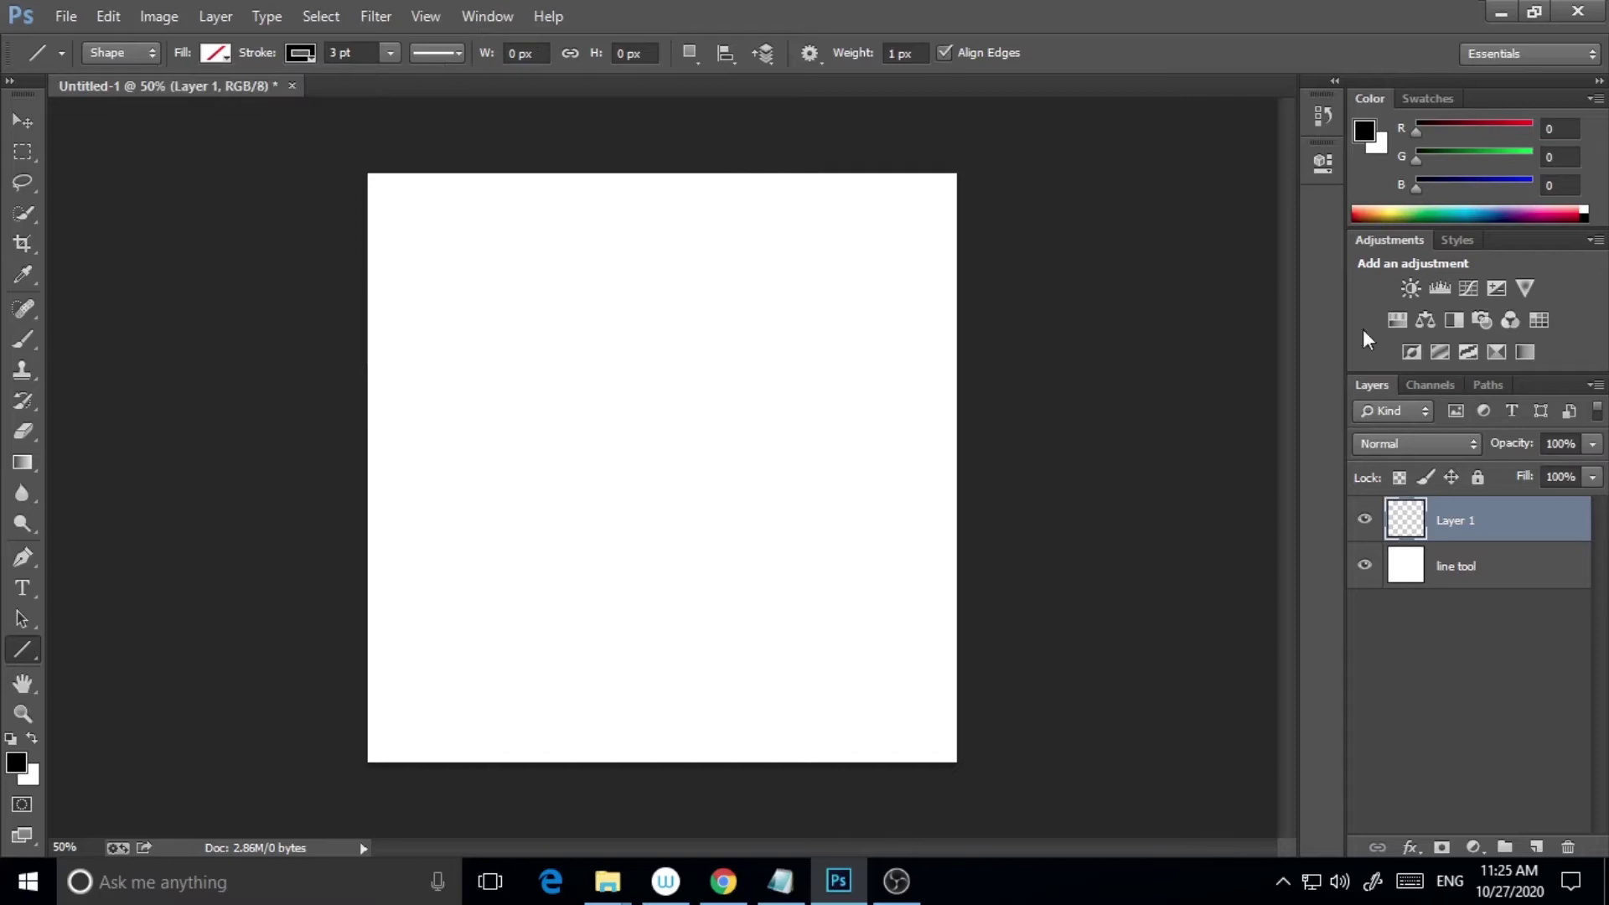
left_click(453, 55)
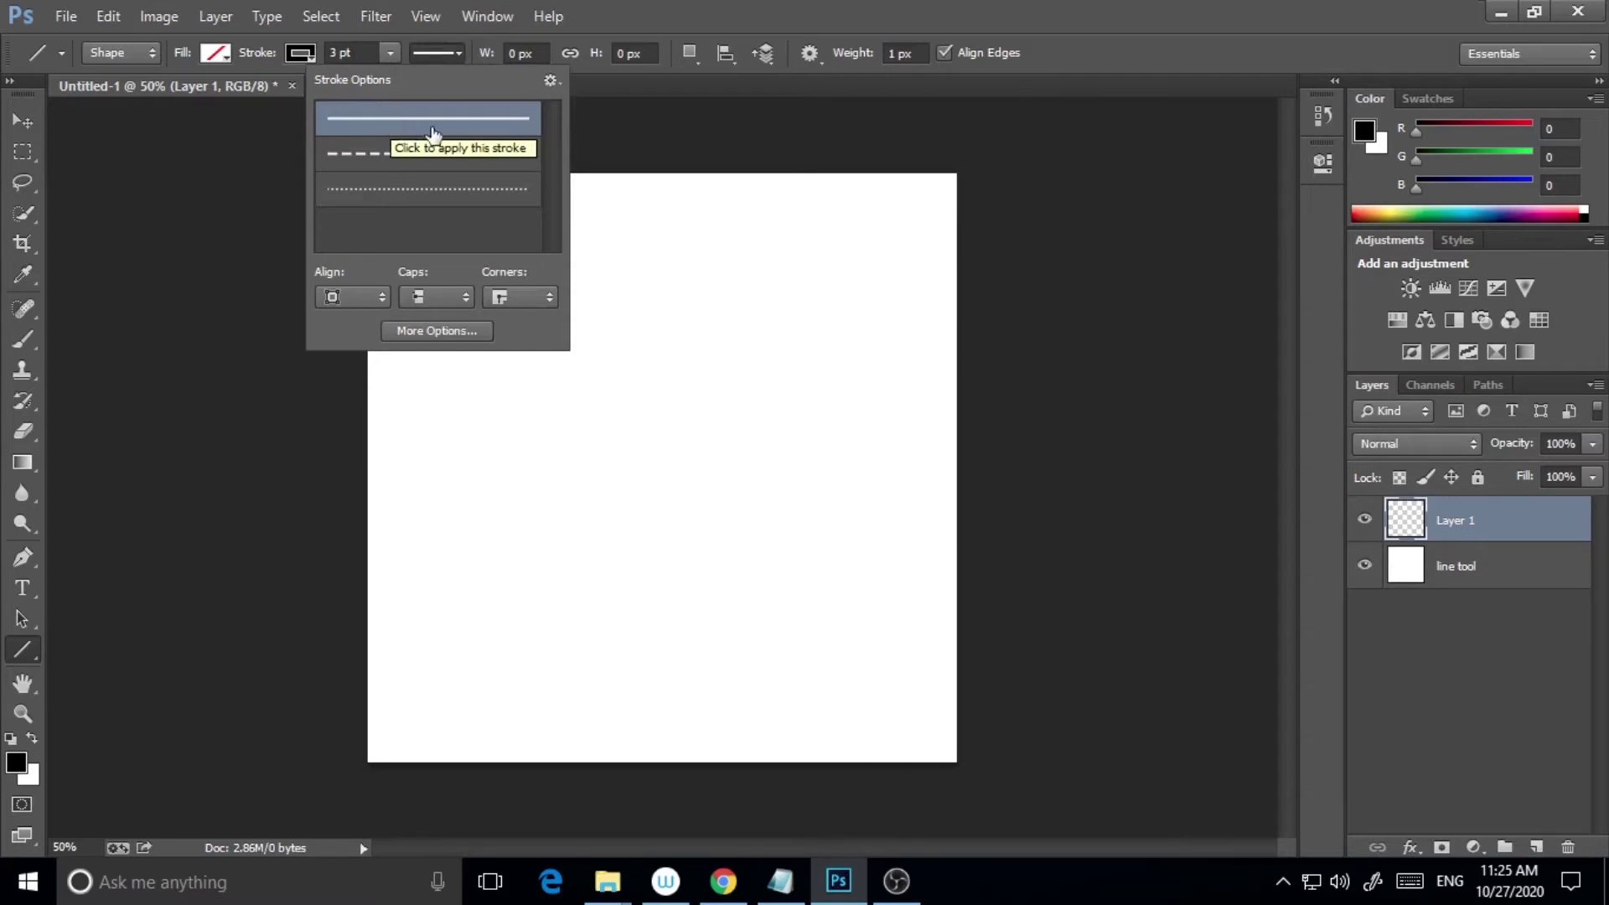
Step: Pick the dashed stroke preset and draw a horizontal line across the canvas middle
left_click(384, 156)
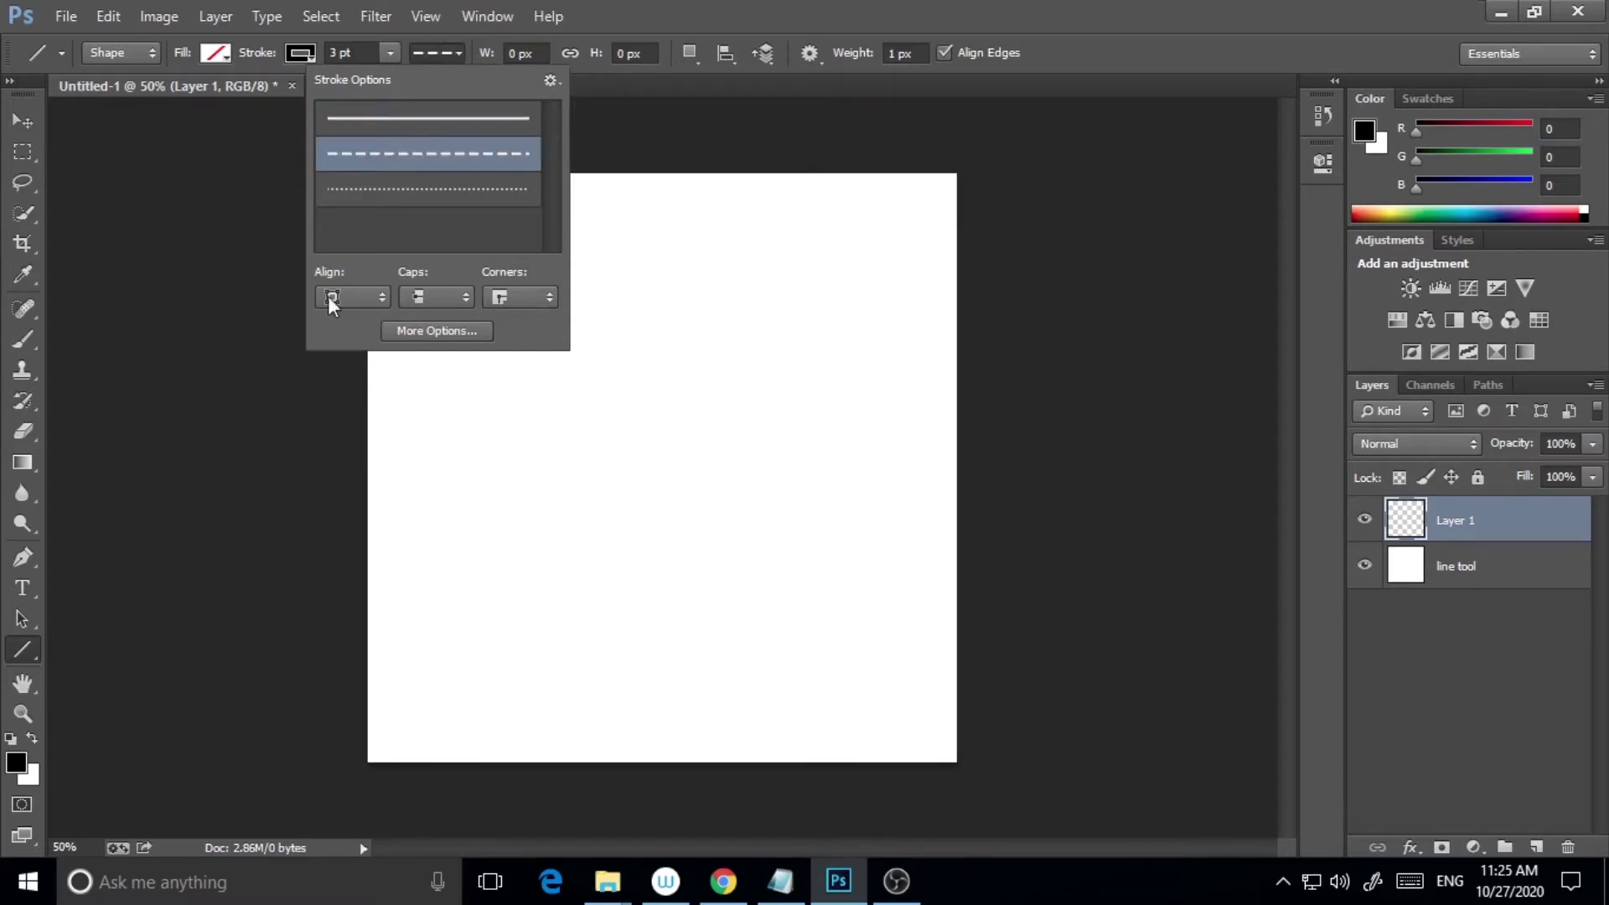
left_click(446, 332)
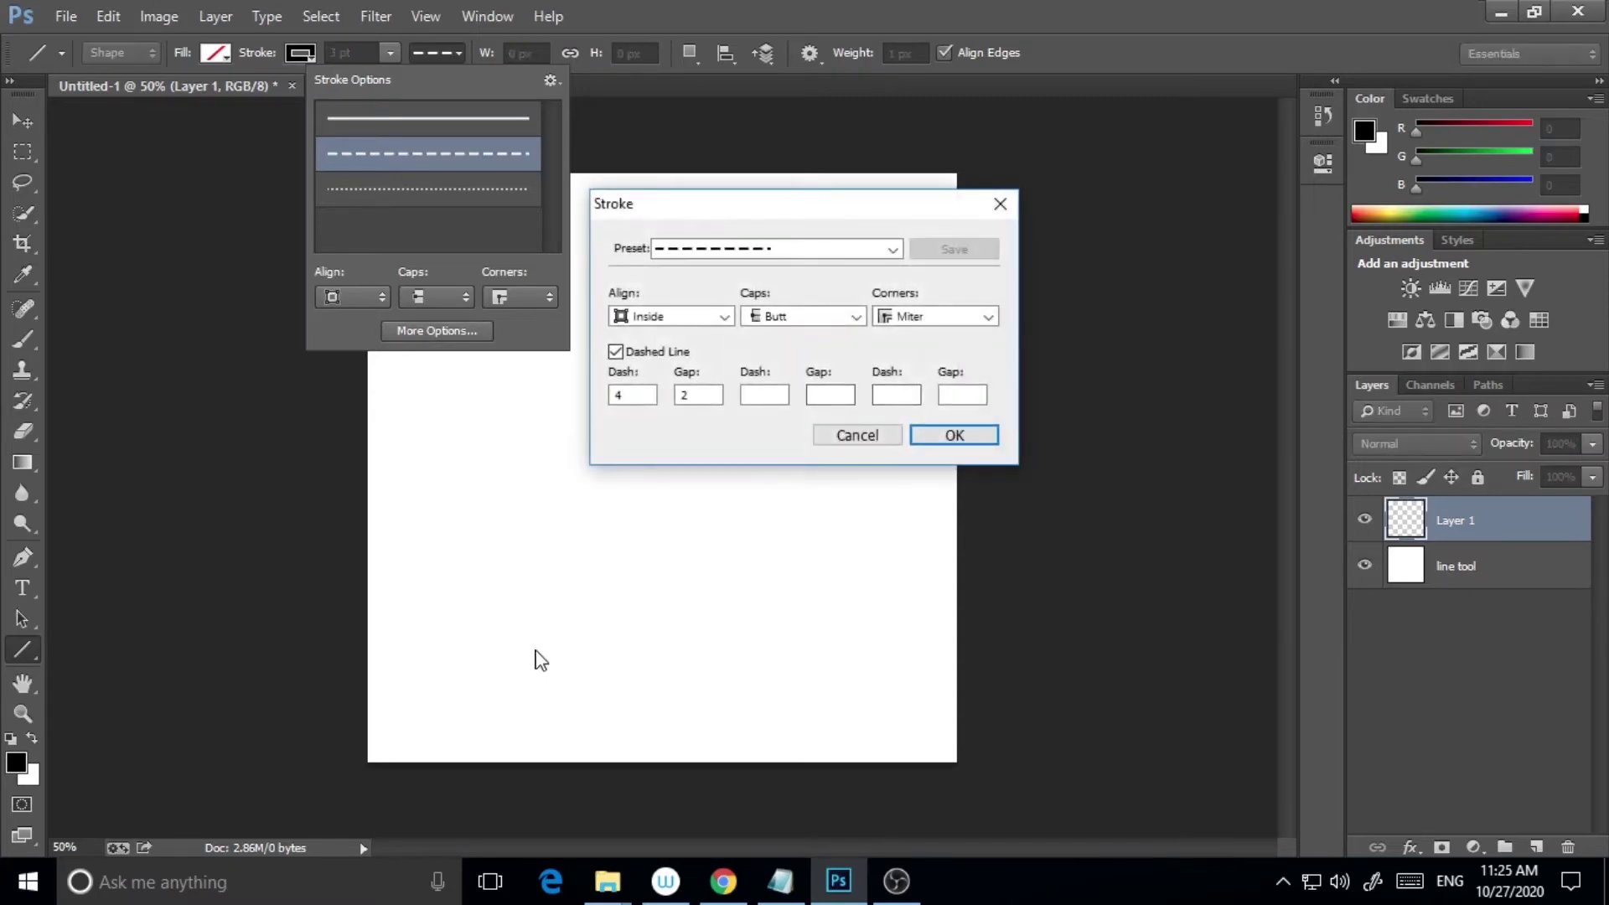
left_click(842, 440)
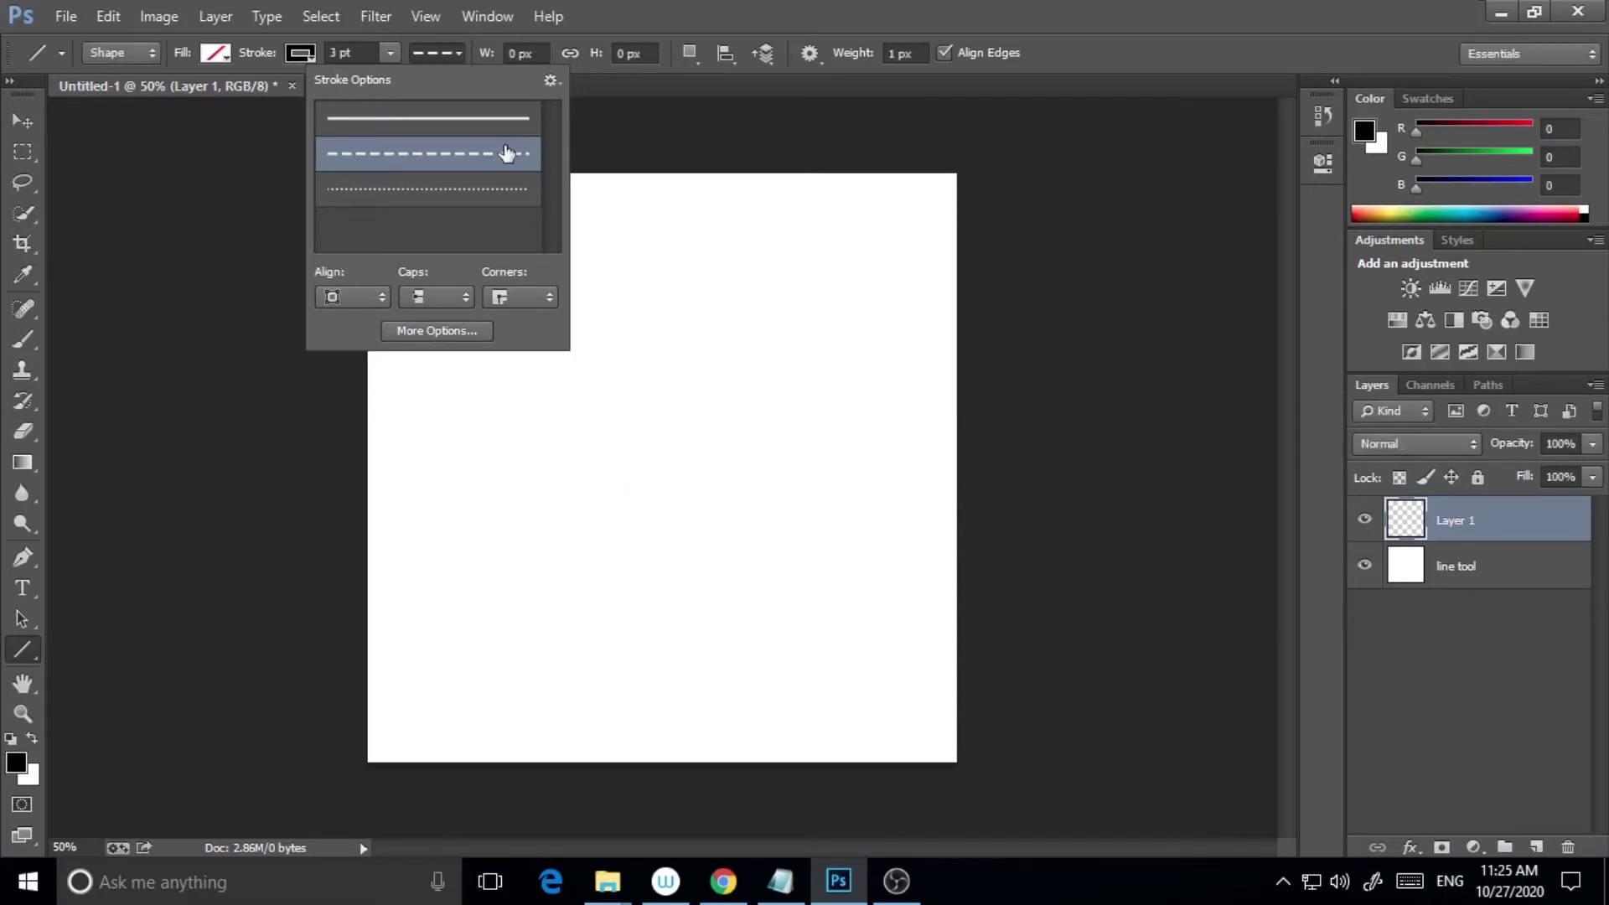
left_click(1534, 523)
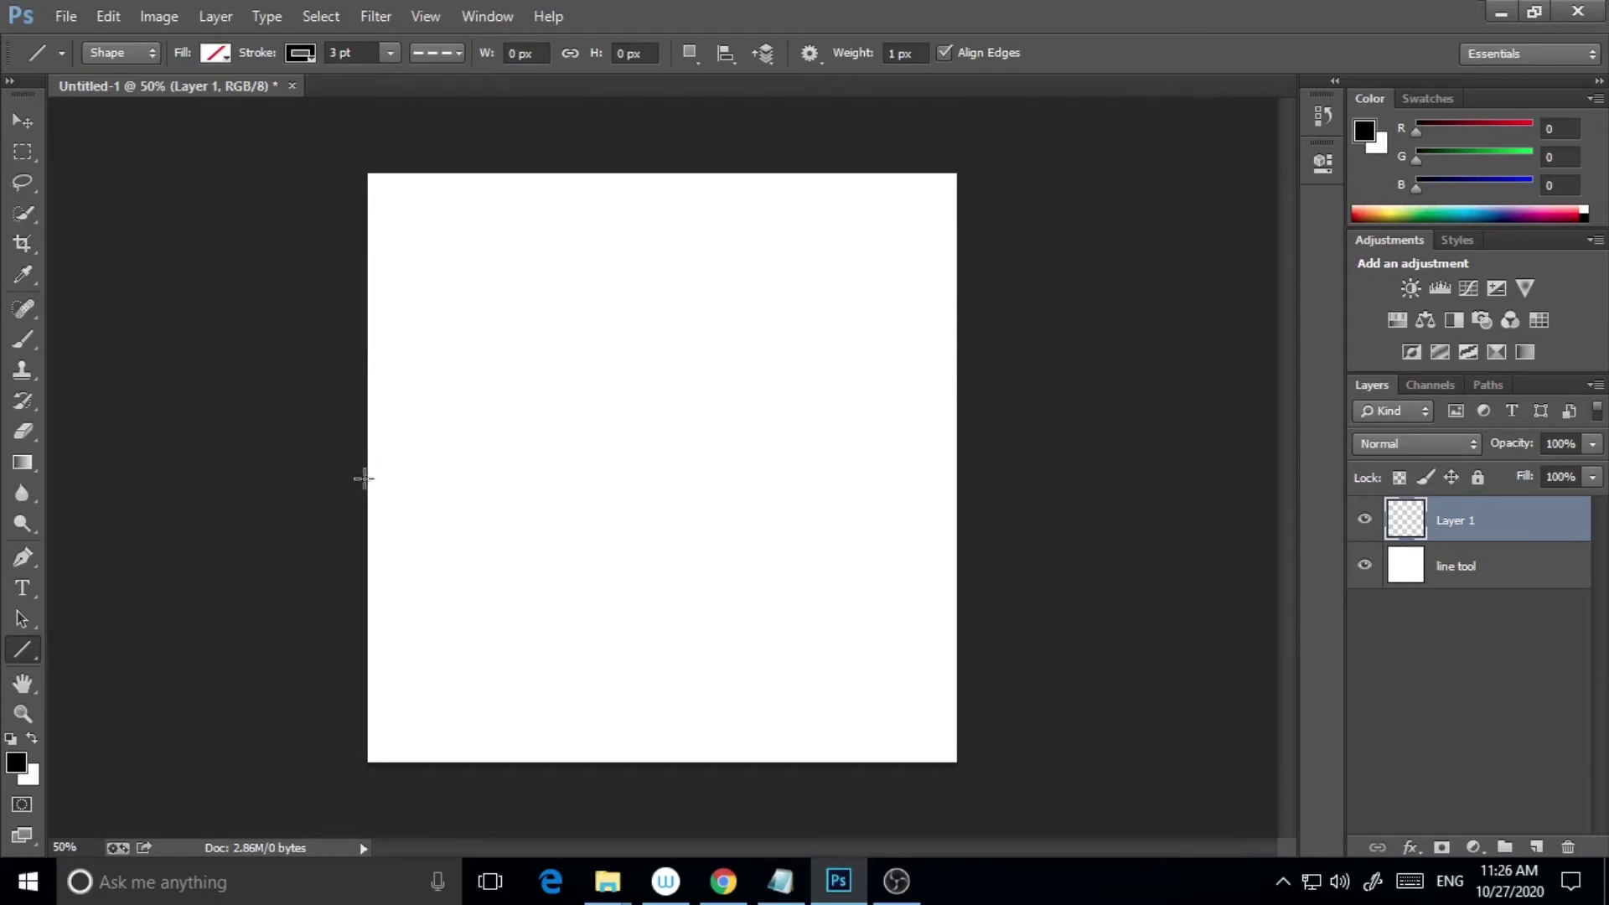
mouse_move(363, 477)
left_mouse_down()
mouse_move(977, 394)
mouse_move(957, 396)
left_mouse_up()
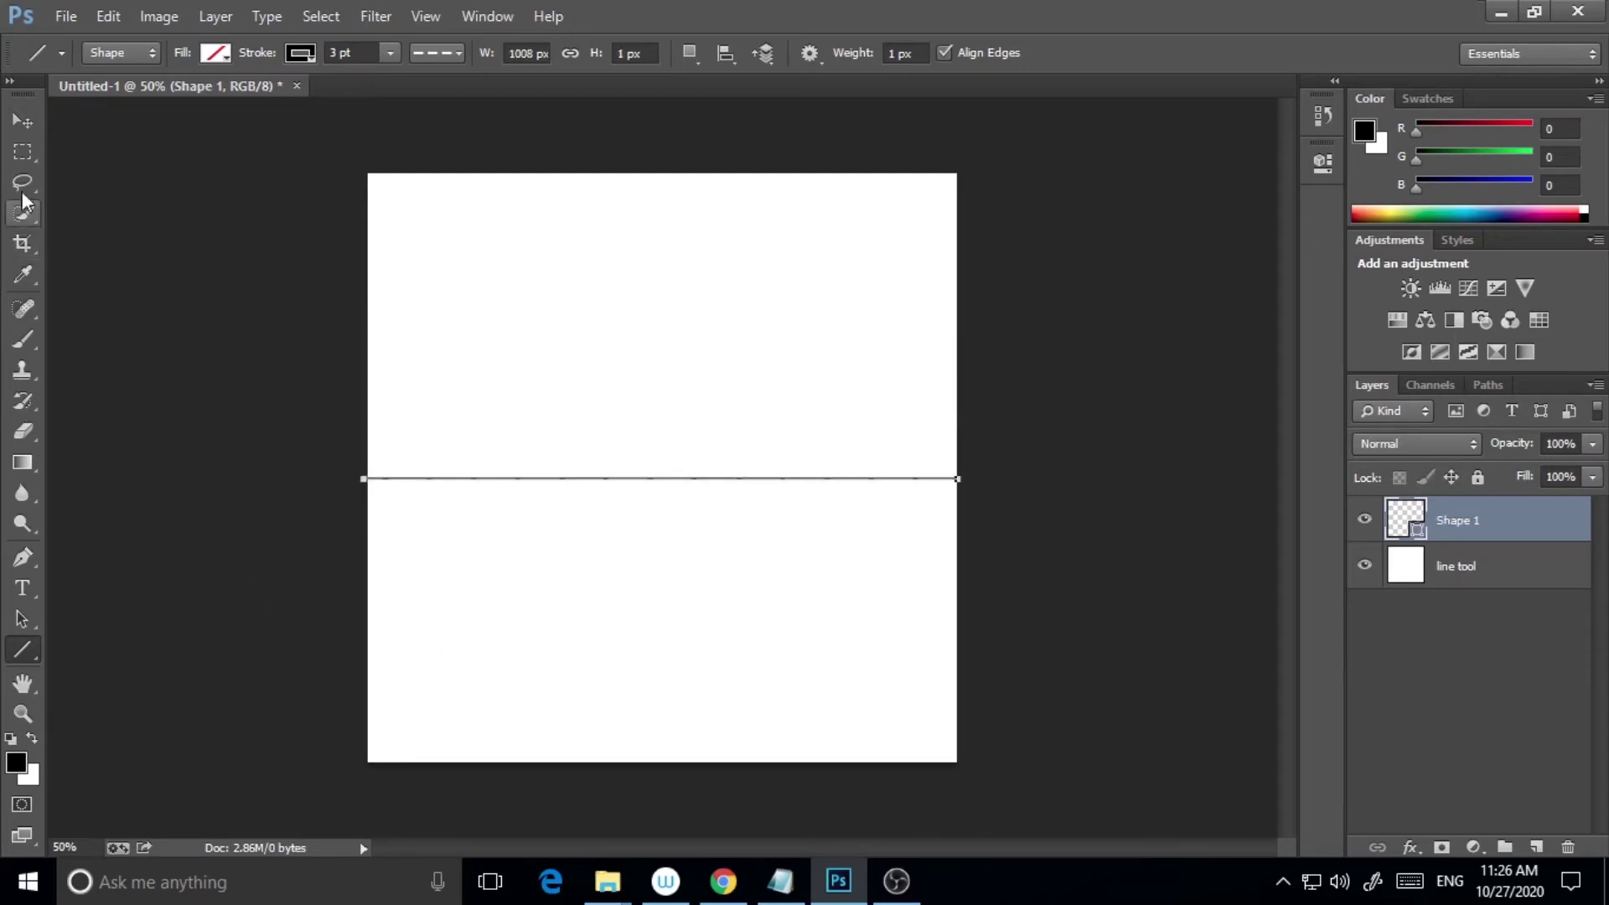
left_click(19, 132)
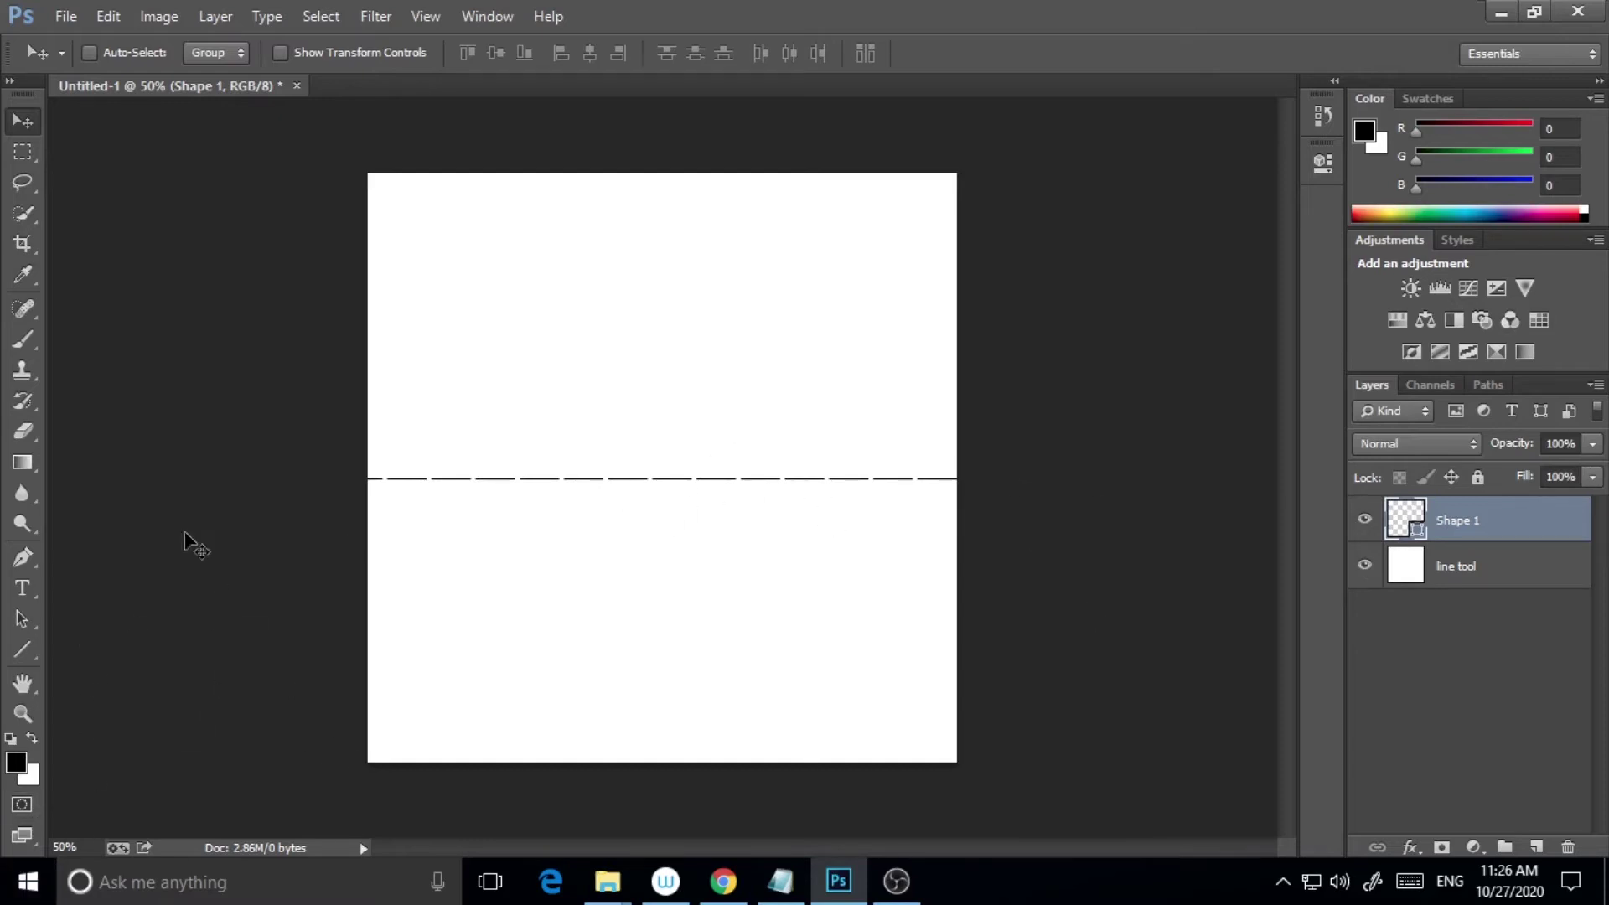
Step: Set the stroke caps to Round and draw a second horizontal line lower down
left_click(23, 650)
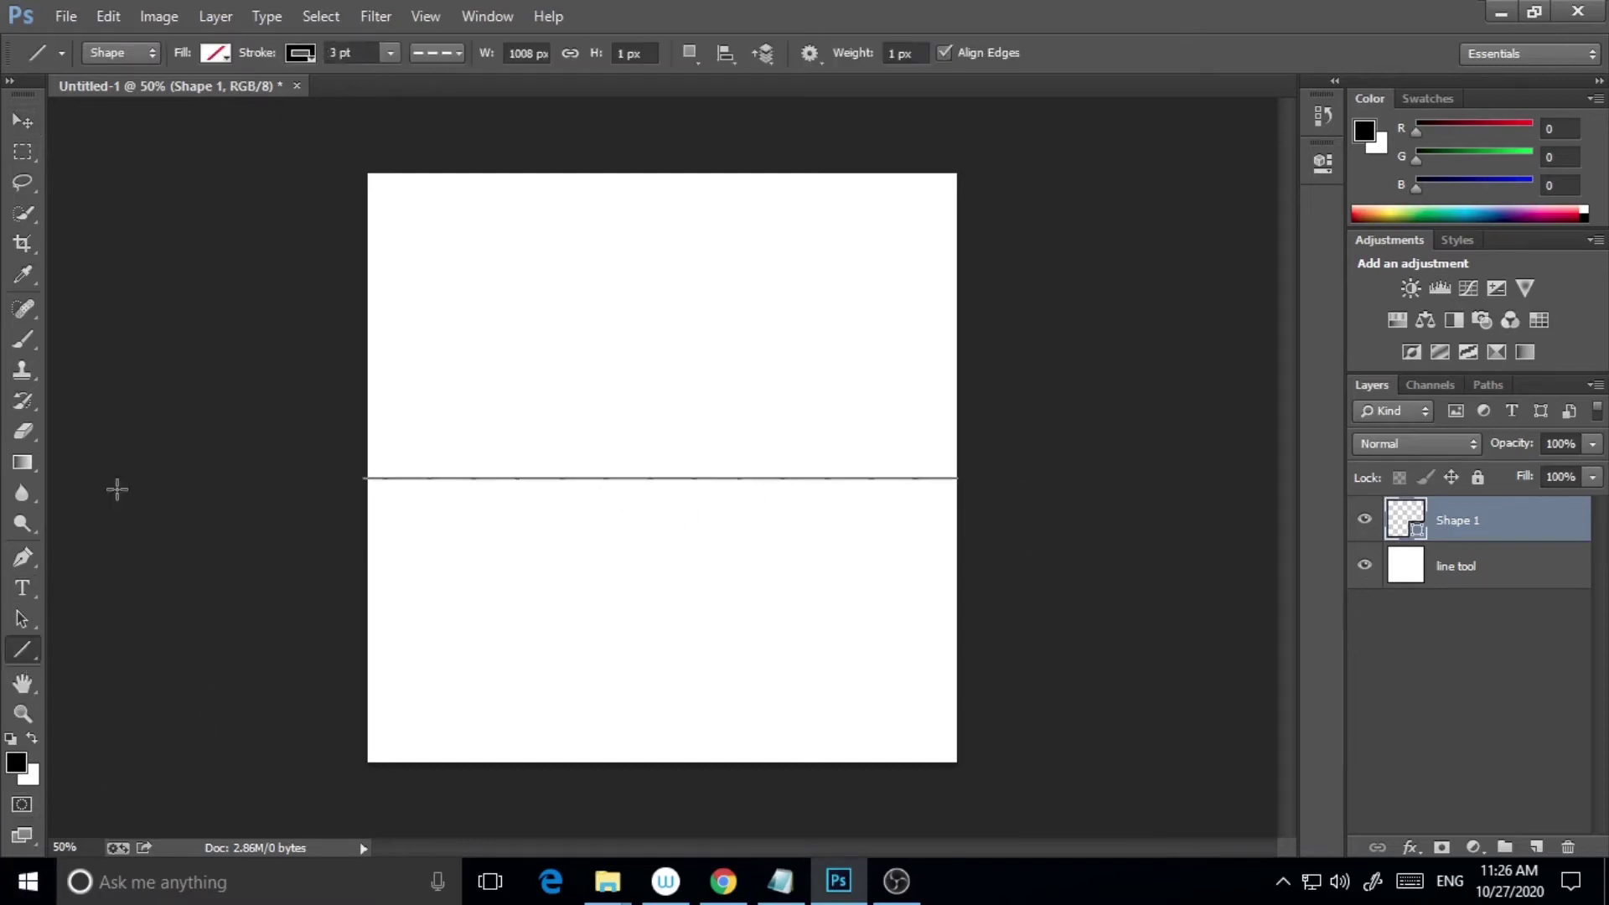
left_click(434, 54)
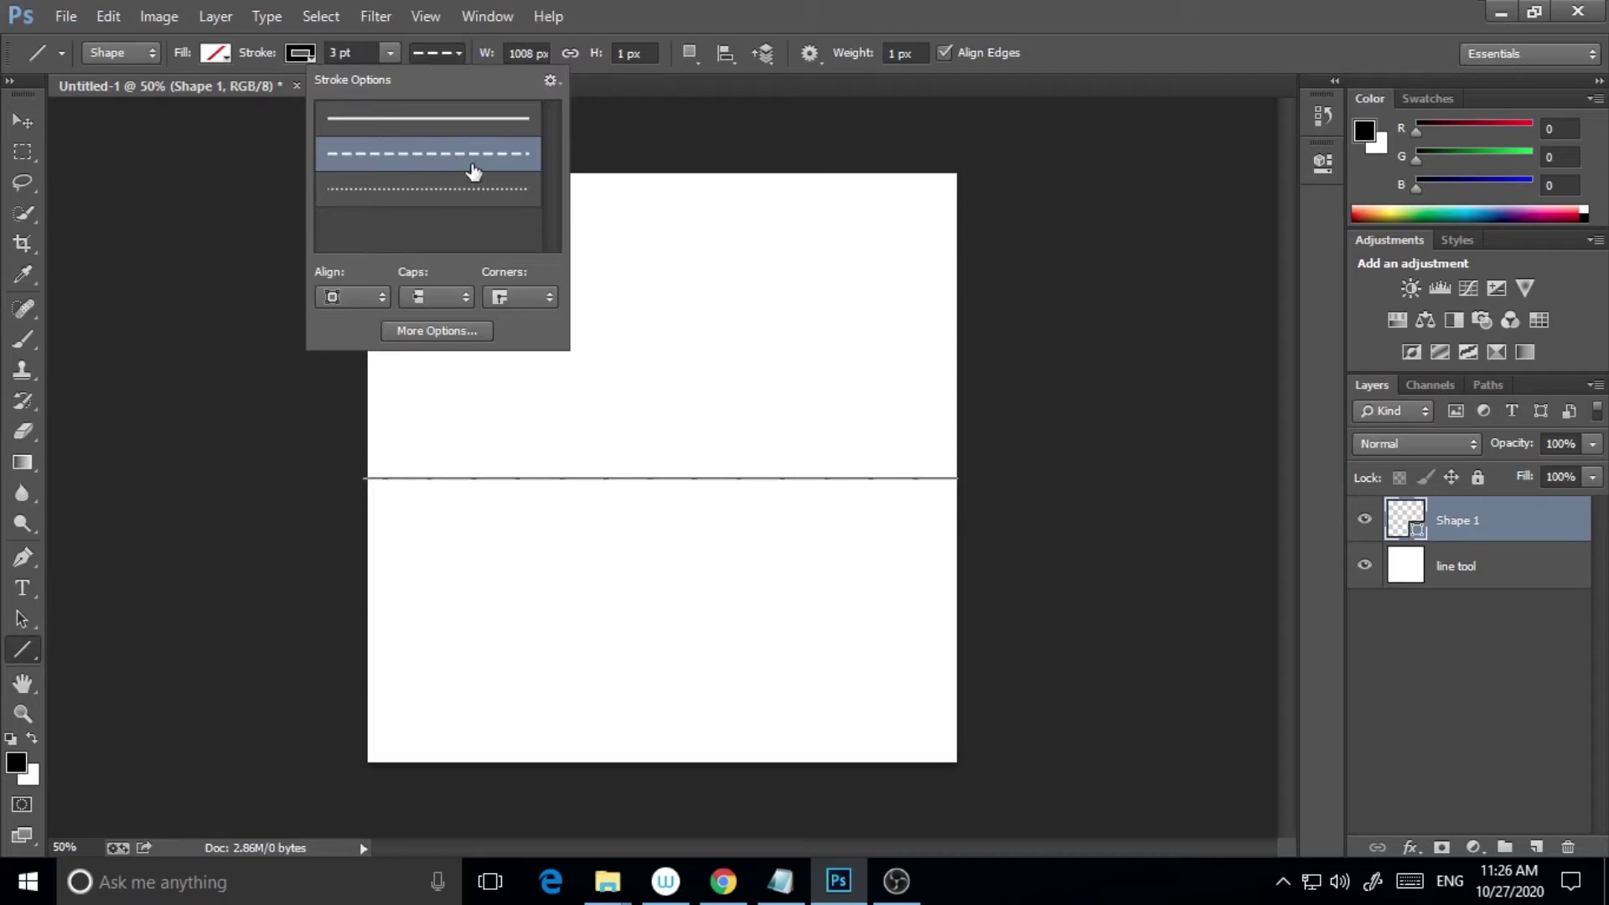
left_click(422, 339)
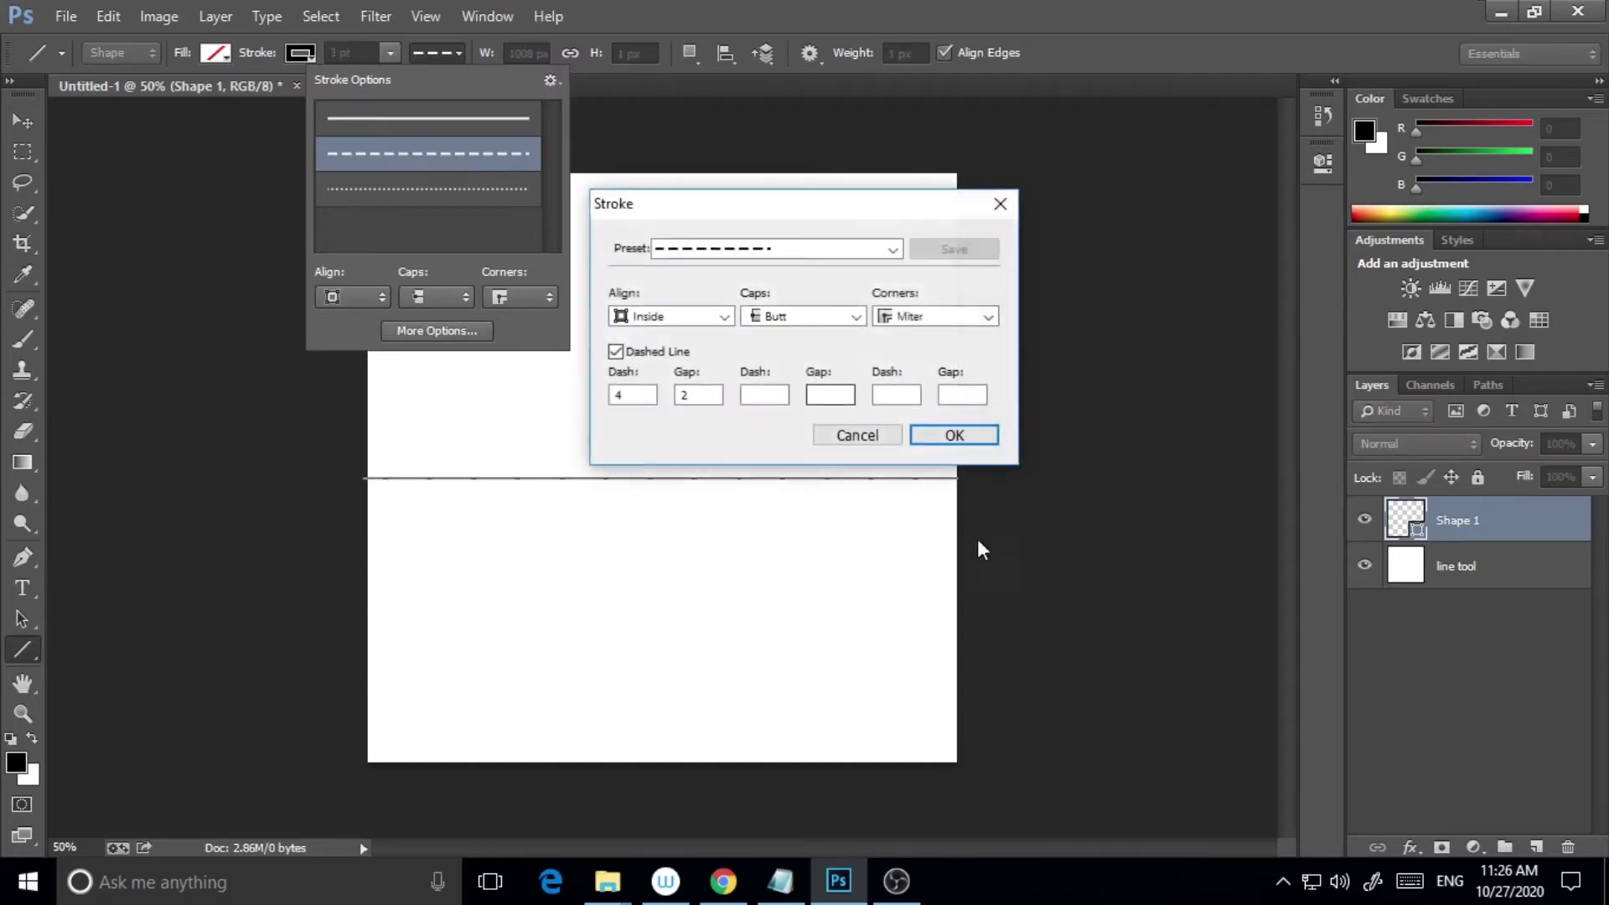
left_click(894, 249)
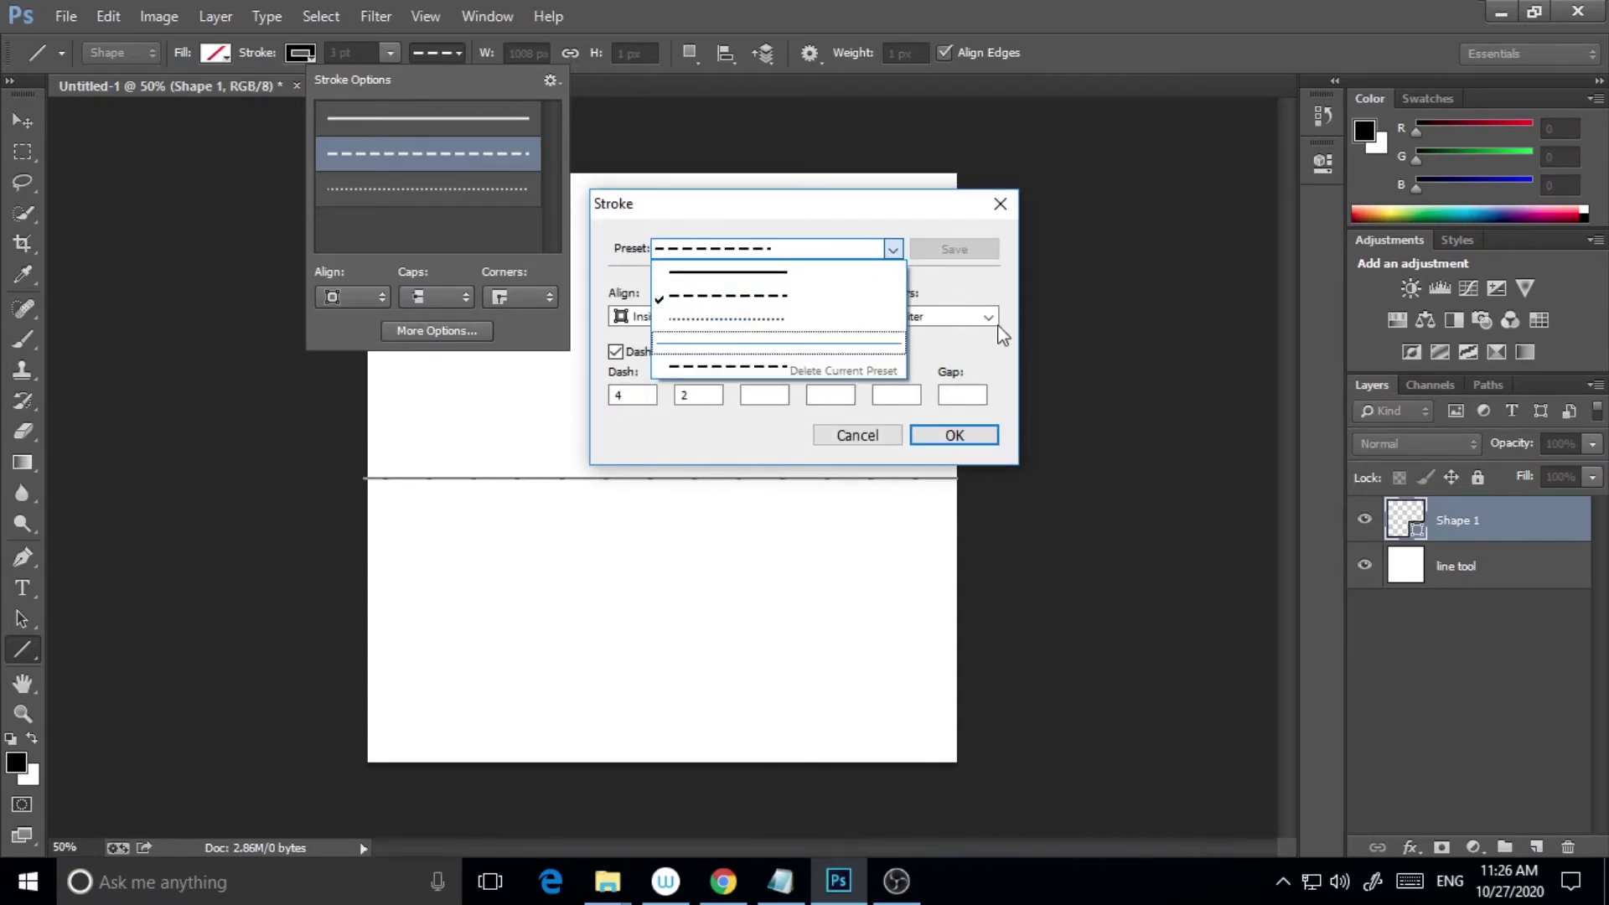
left_click(978, 357)
left_click(724, 317)
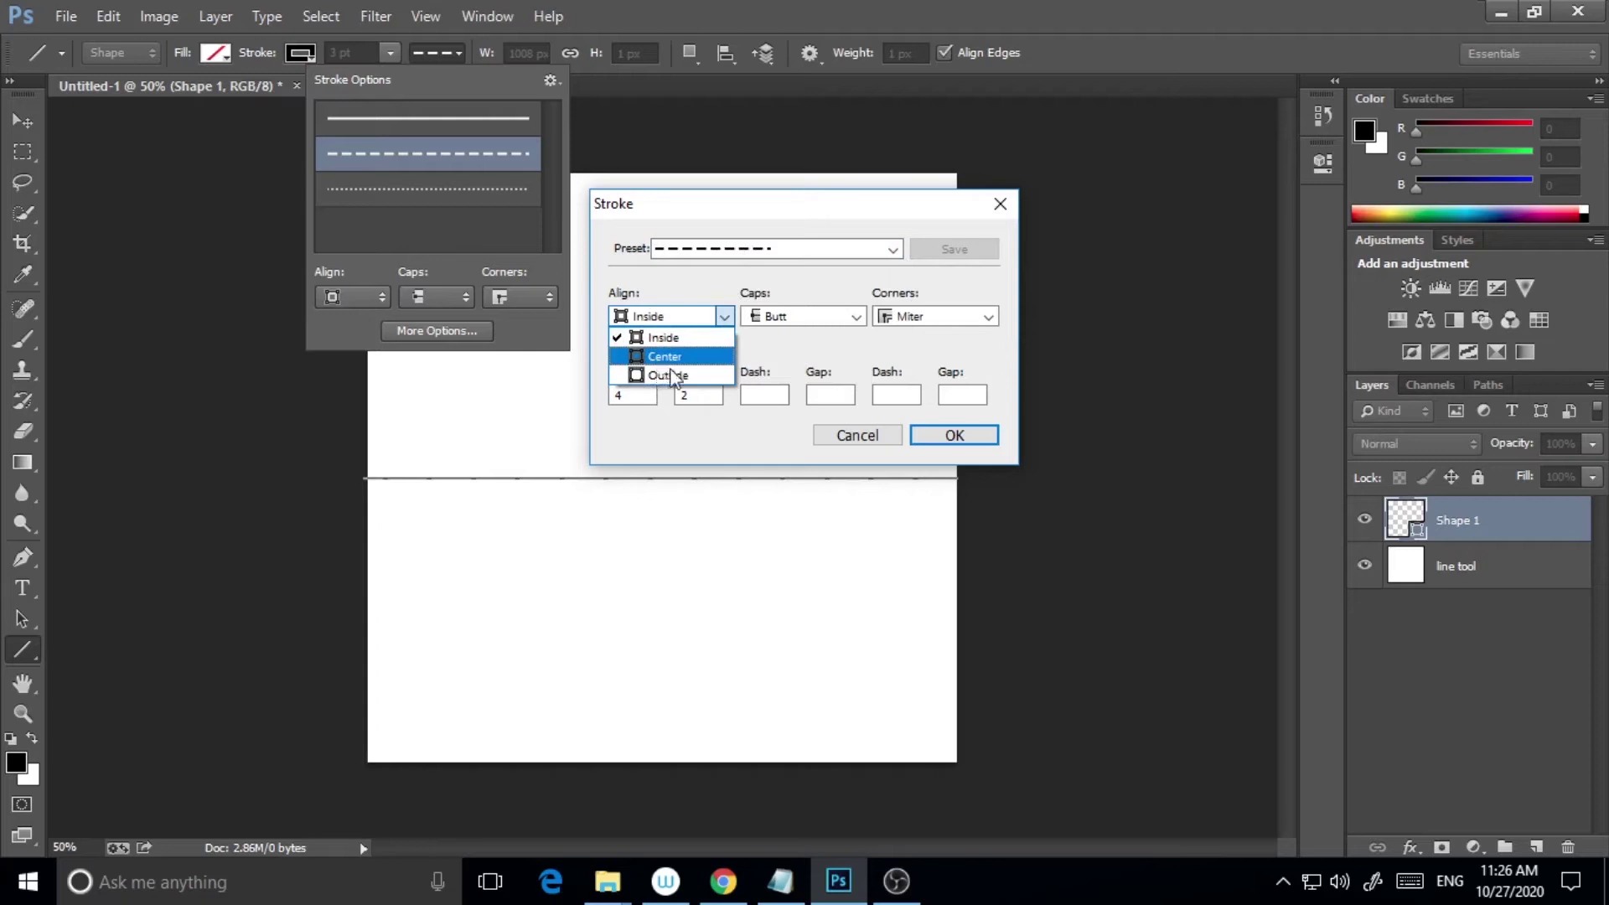
left_click(807, 323)
left_click(809, 323)
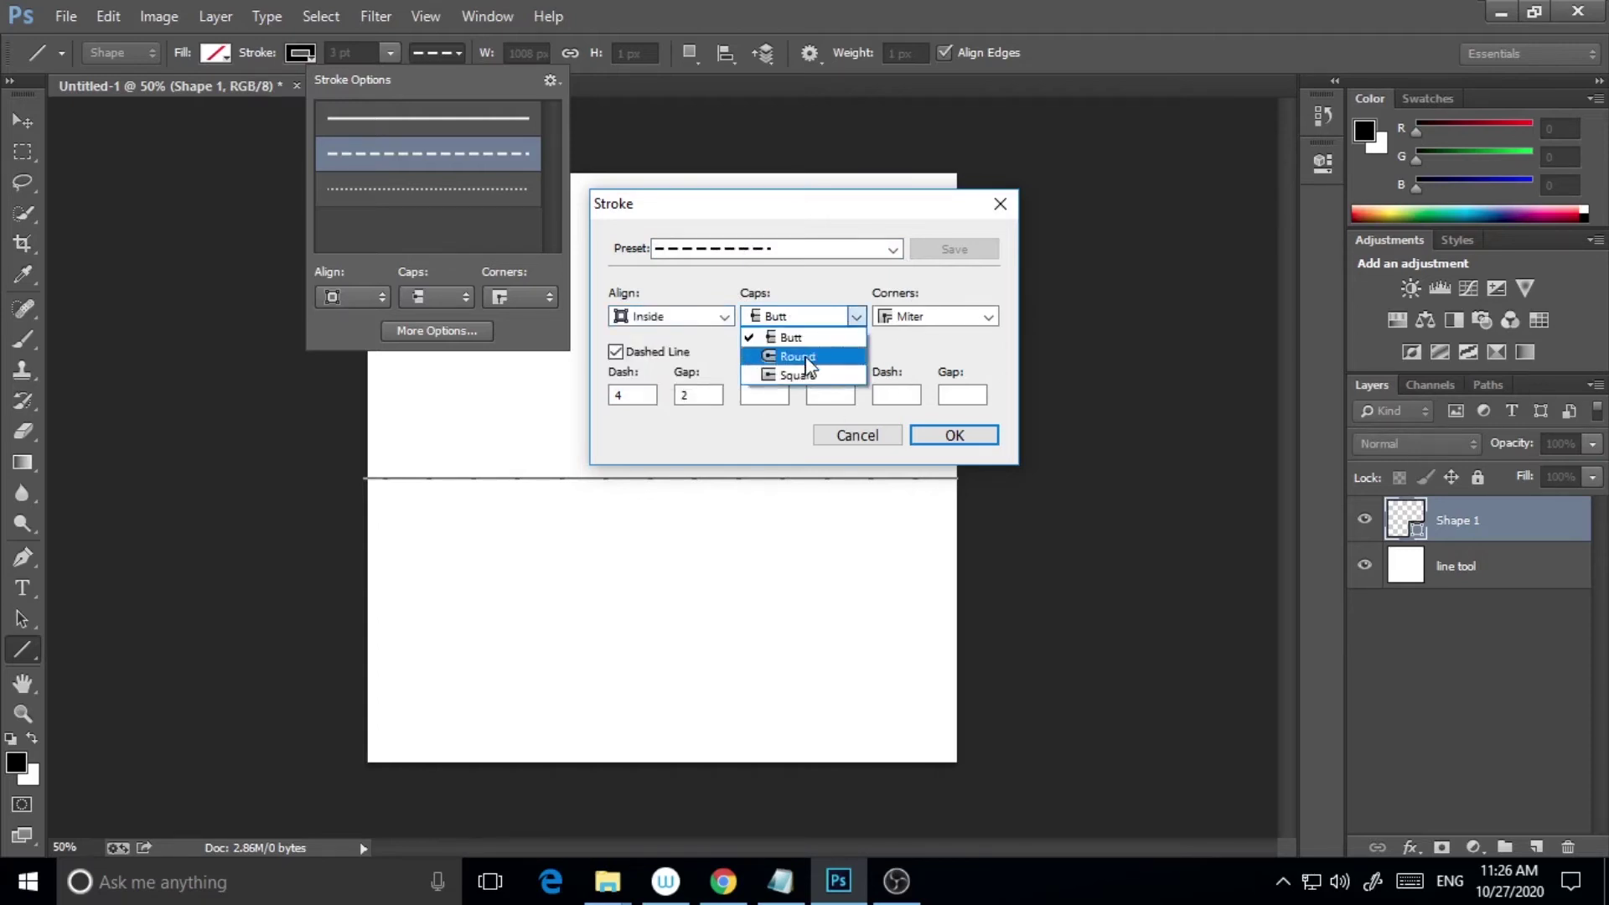
left_click(797, 354)
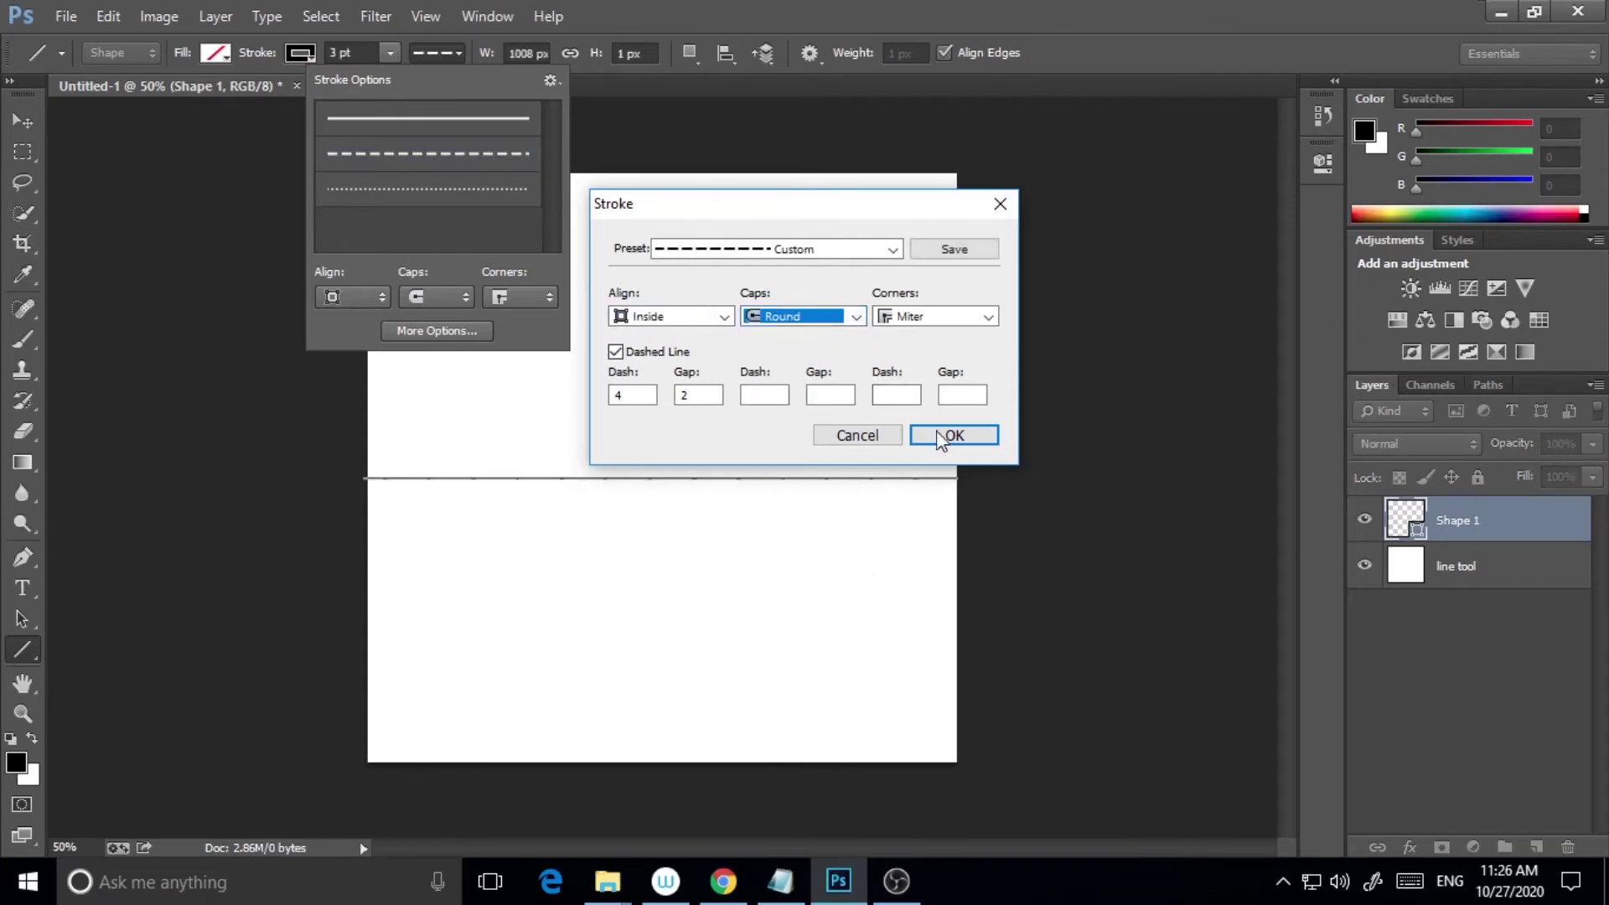
left_click(945, 434)
left_click_drag(341, 575, 982, 554)
left_click(23, 123)
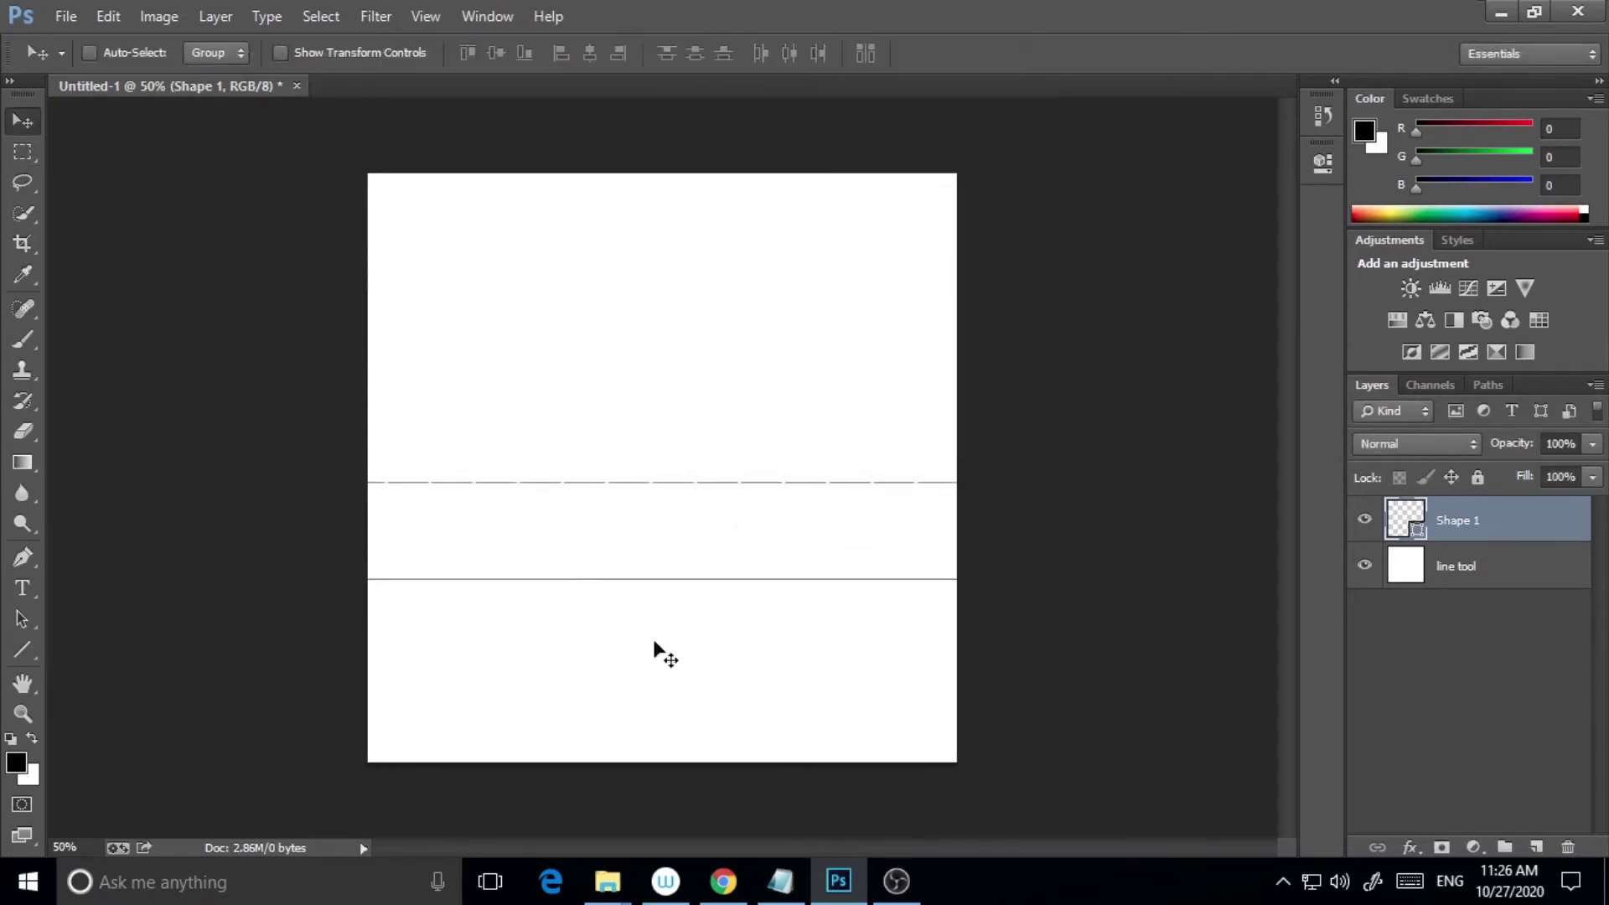
Step: Draw a third dashed horizontal line across the upper canvas
left_click(22, 651)
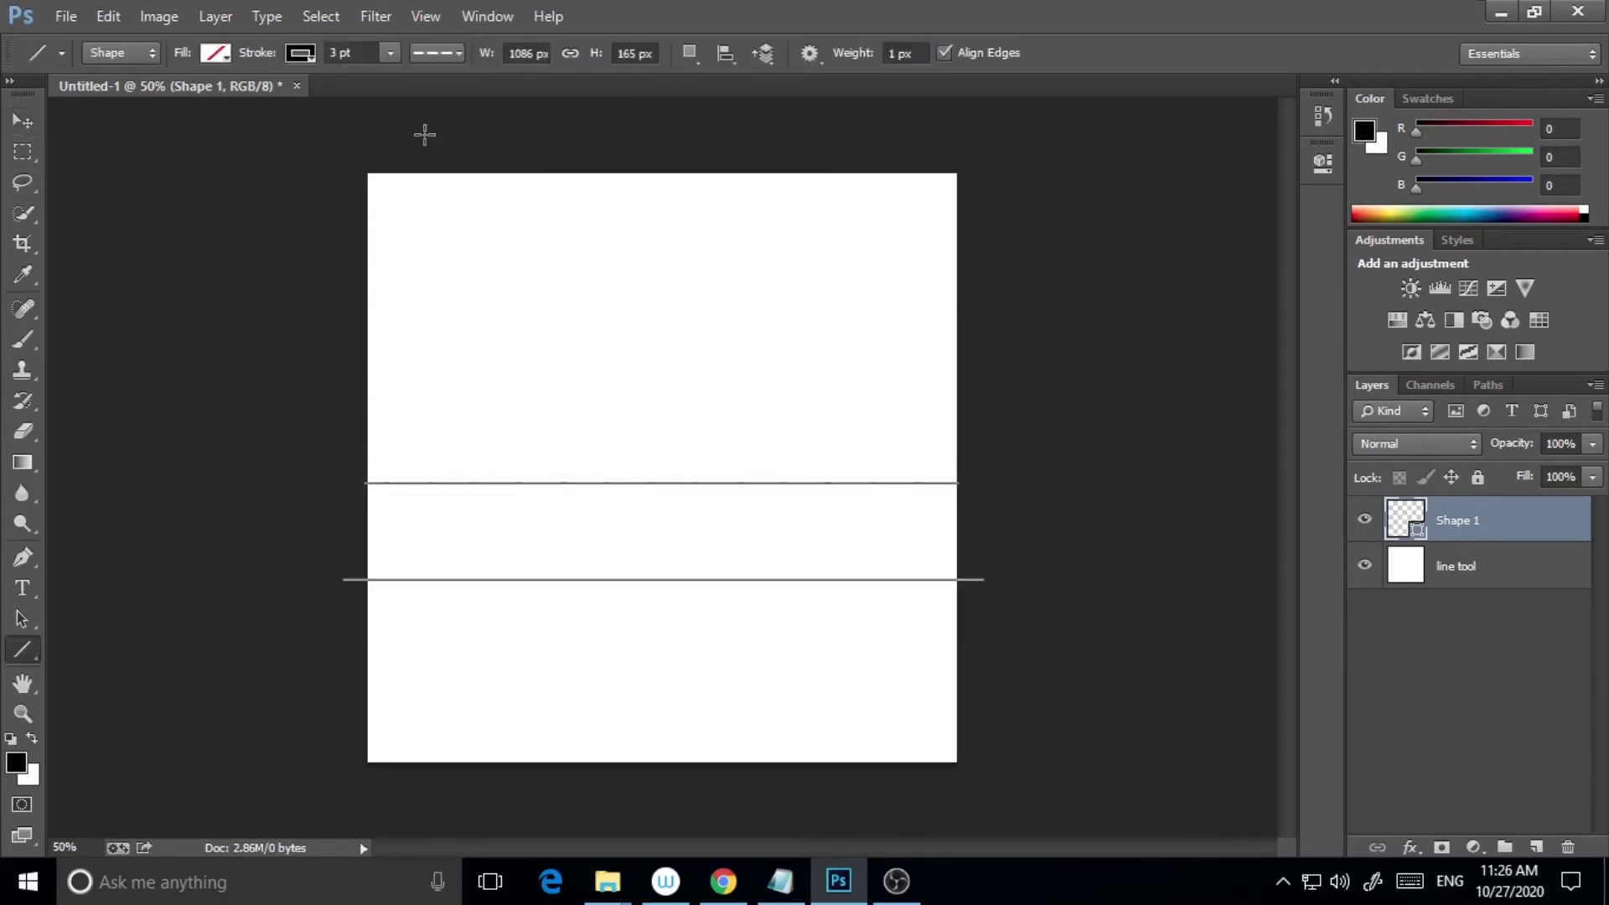
left_click(434, 55)
left_click(429, 155)
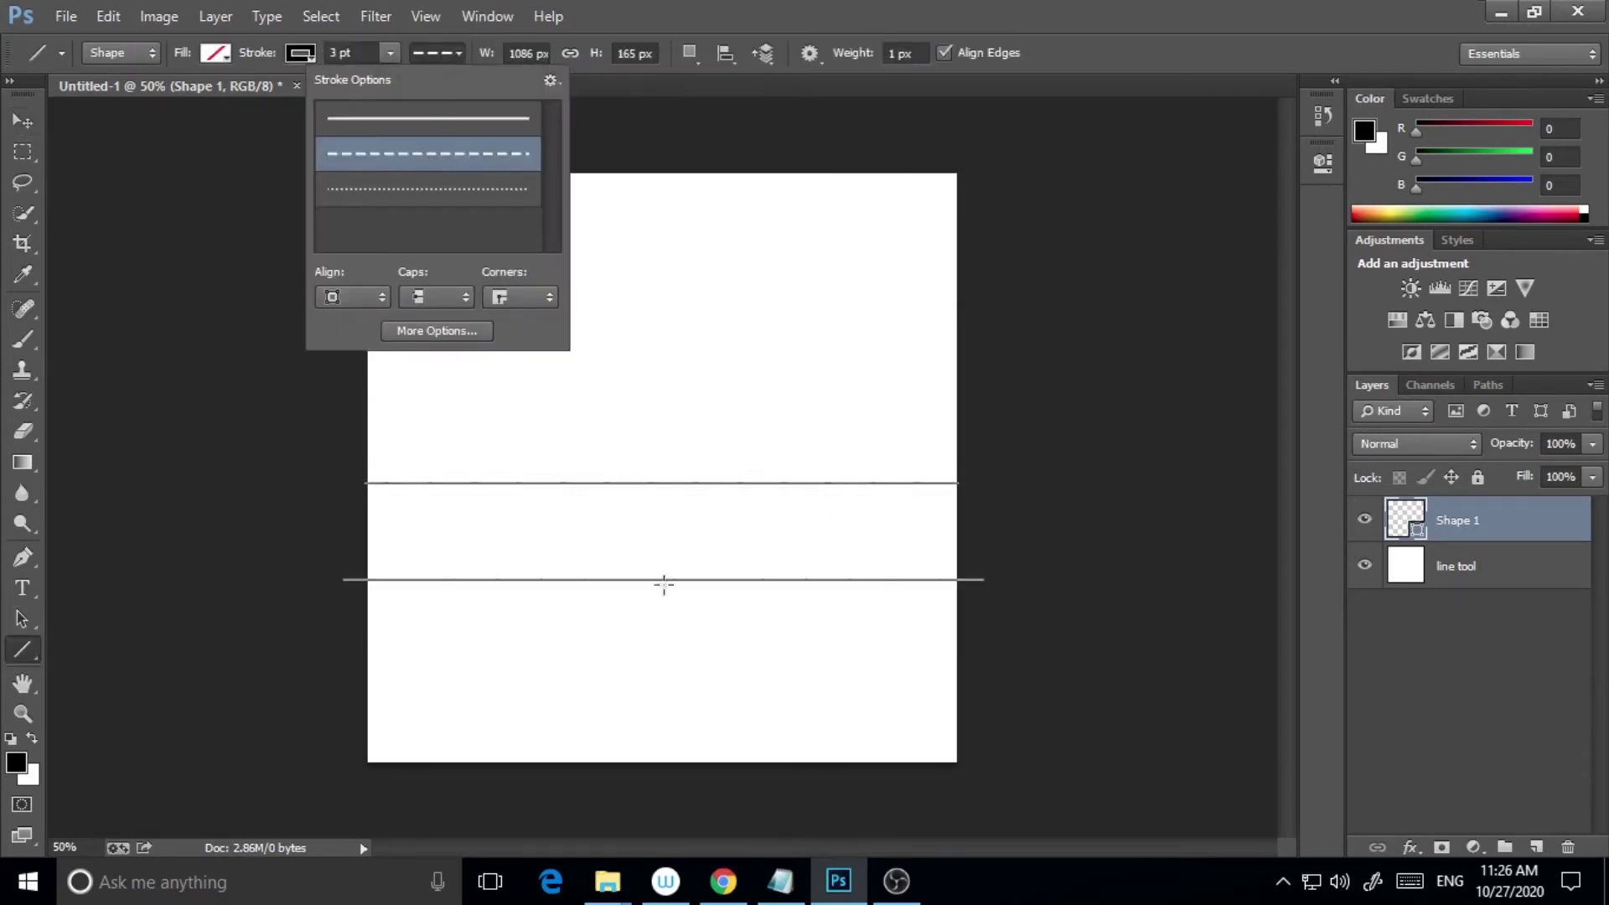
left_click_drag(360, 399, 1022, 399)
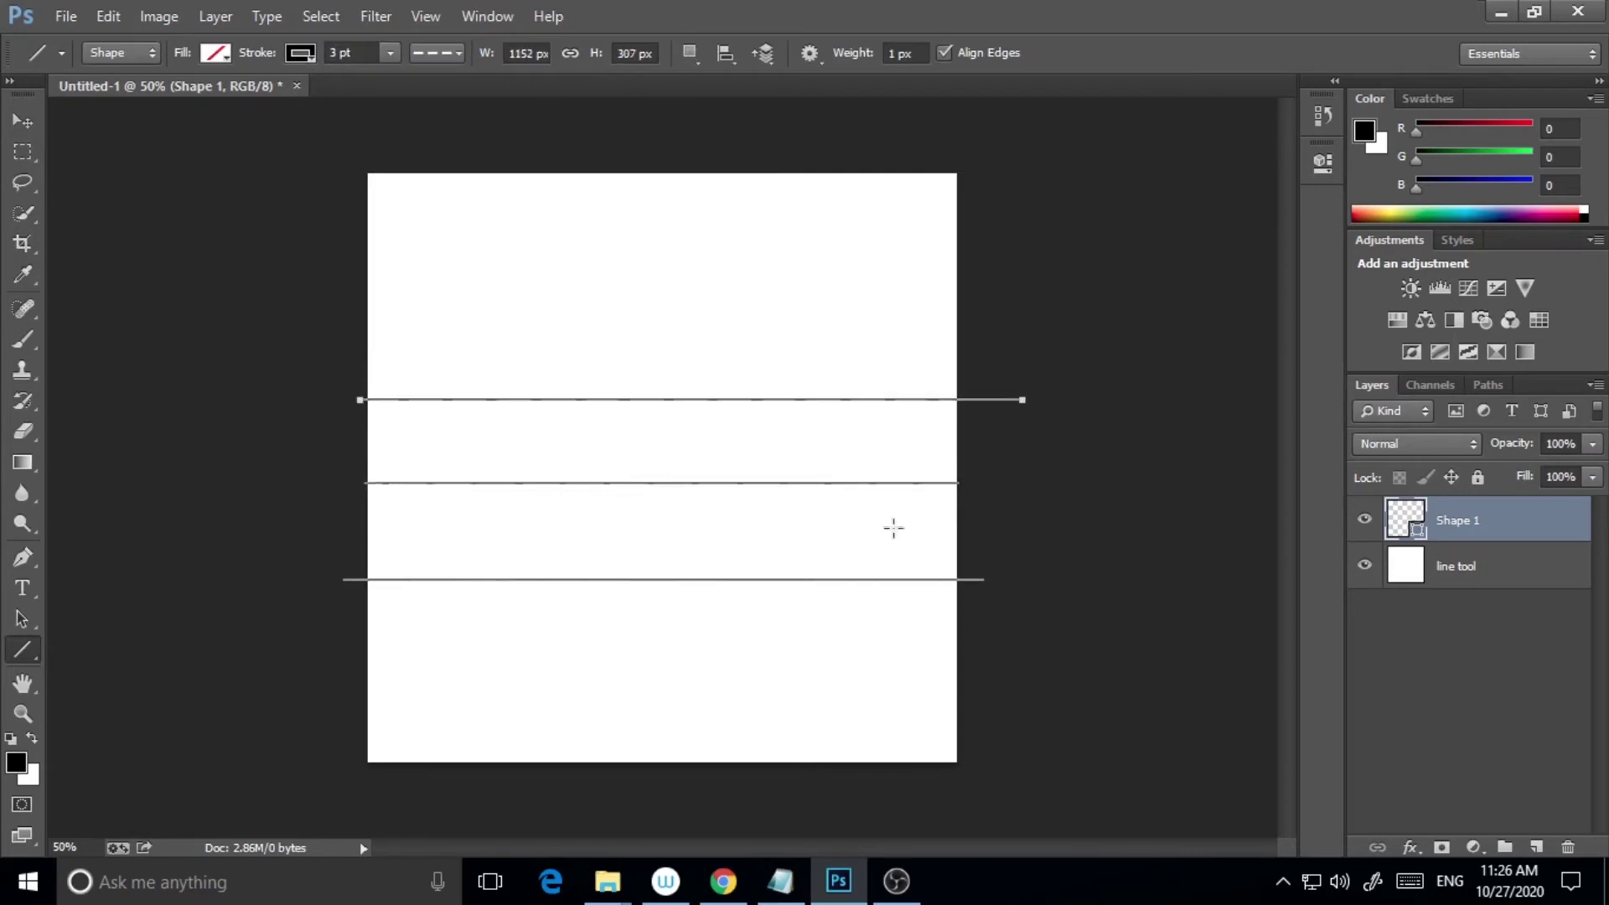
left_click(23, 121)
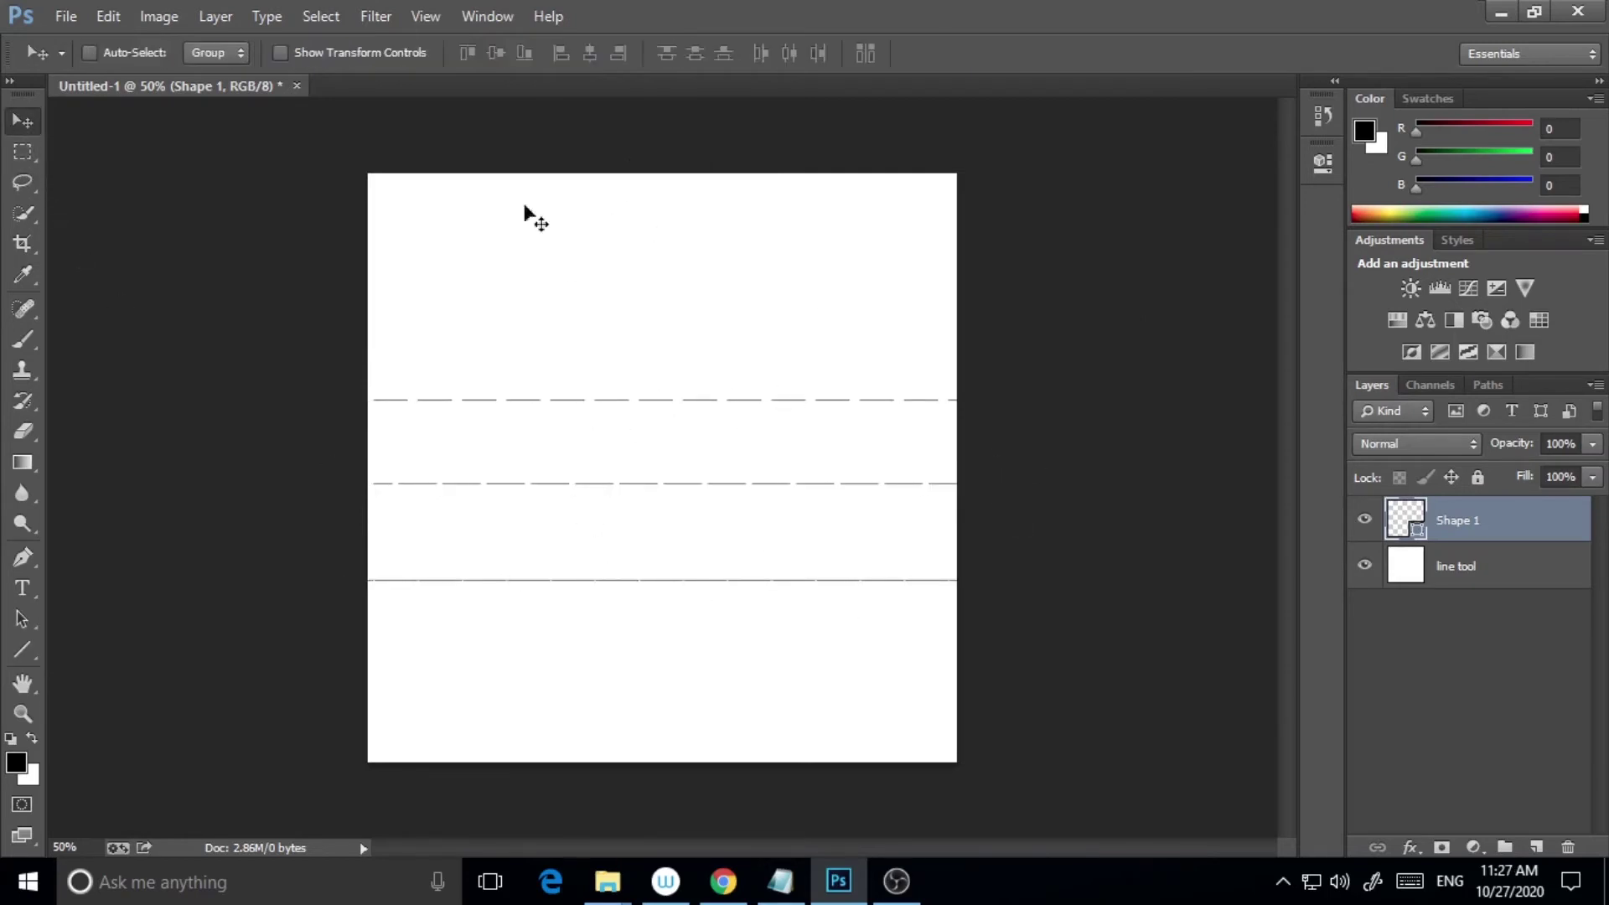
Step: In the Stroke options, keep Butt caps and set dash 6 and gap 3
left_click(23, 649)
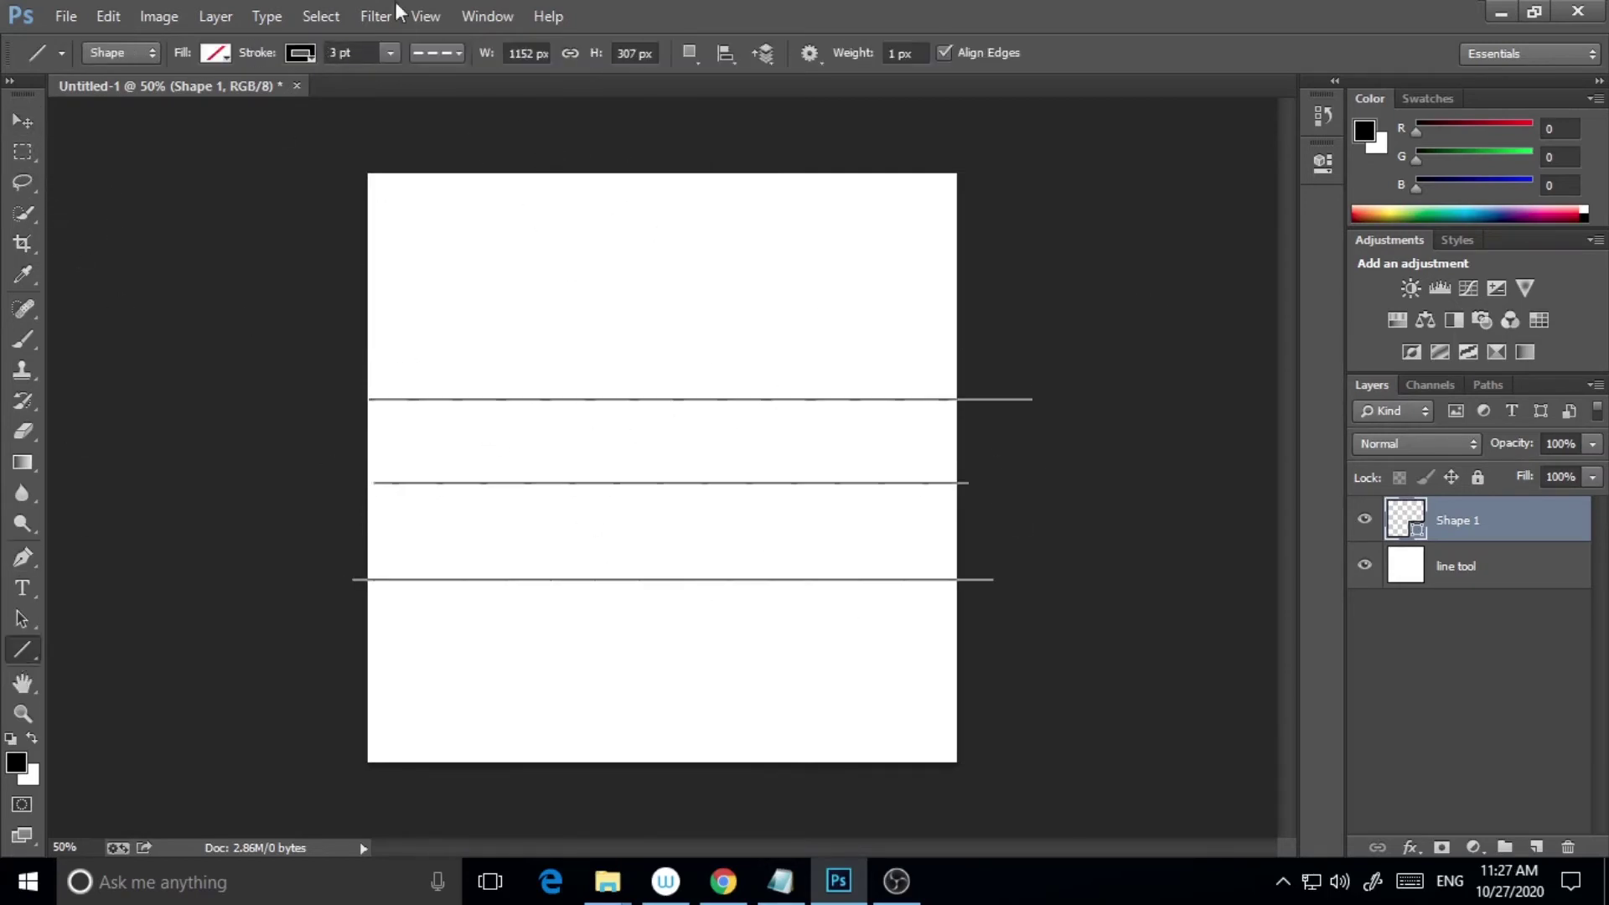
left_click(463, 54)
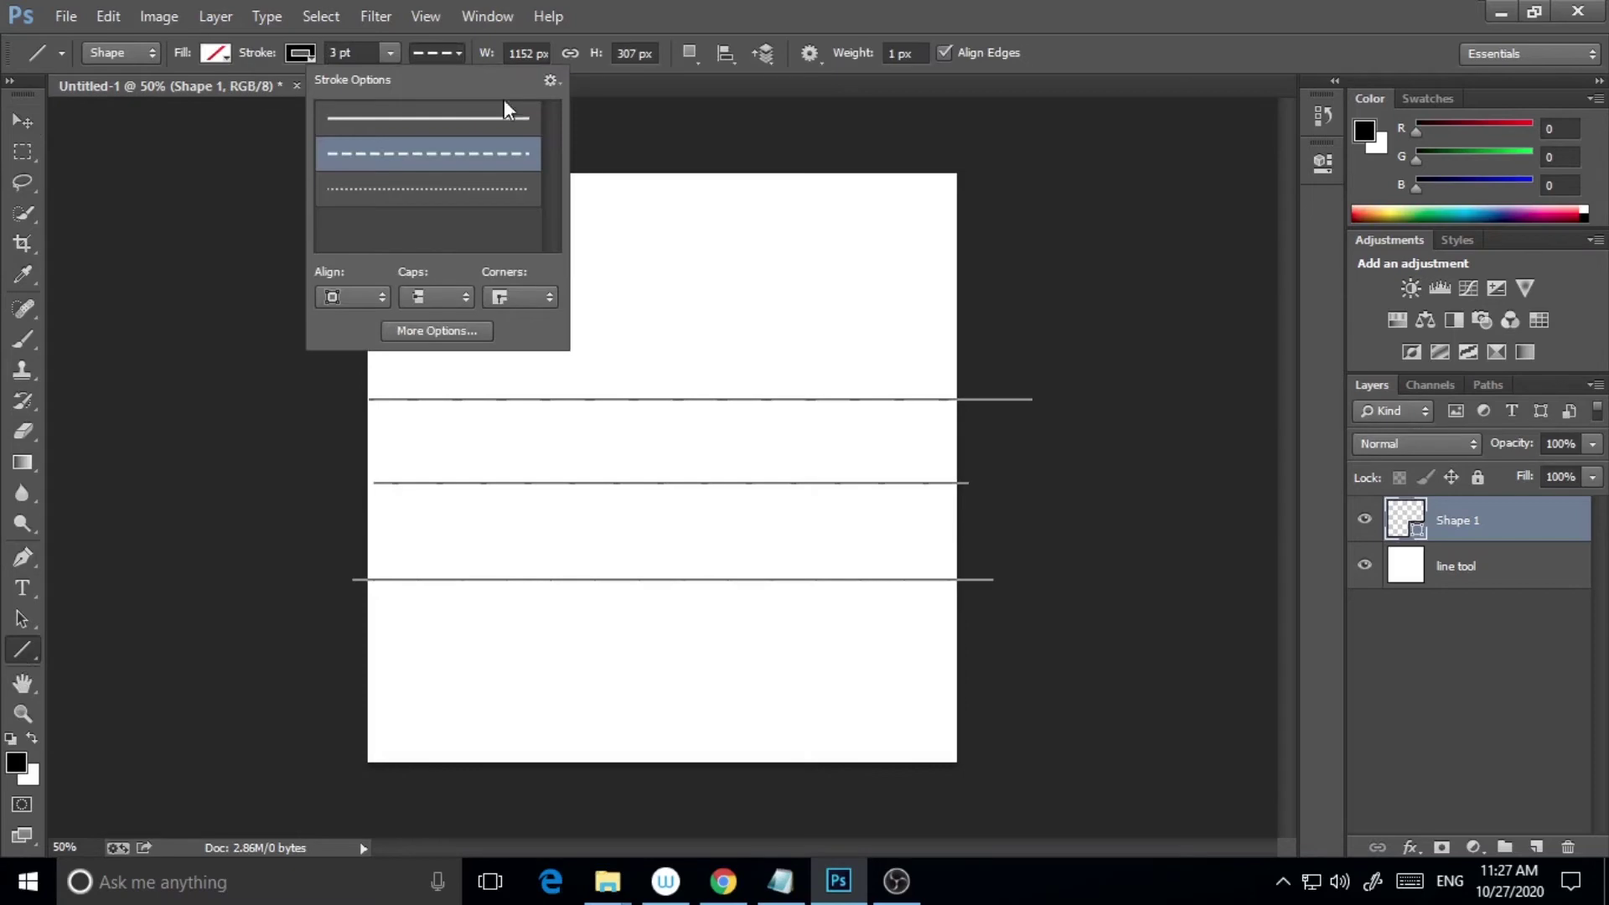
left_click(437, 331)
left_click(792, 316)
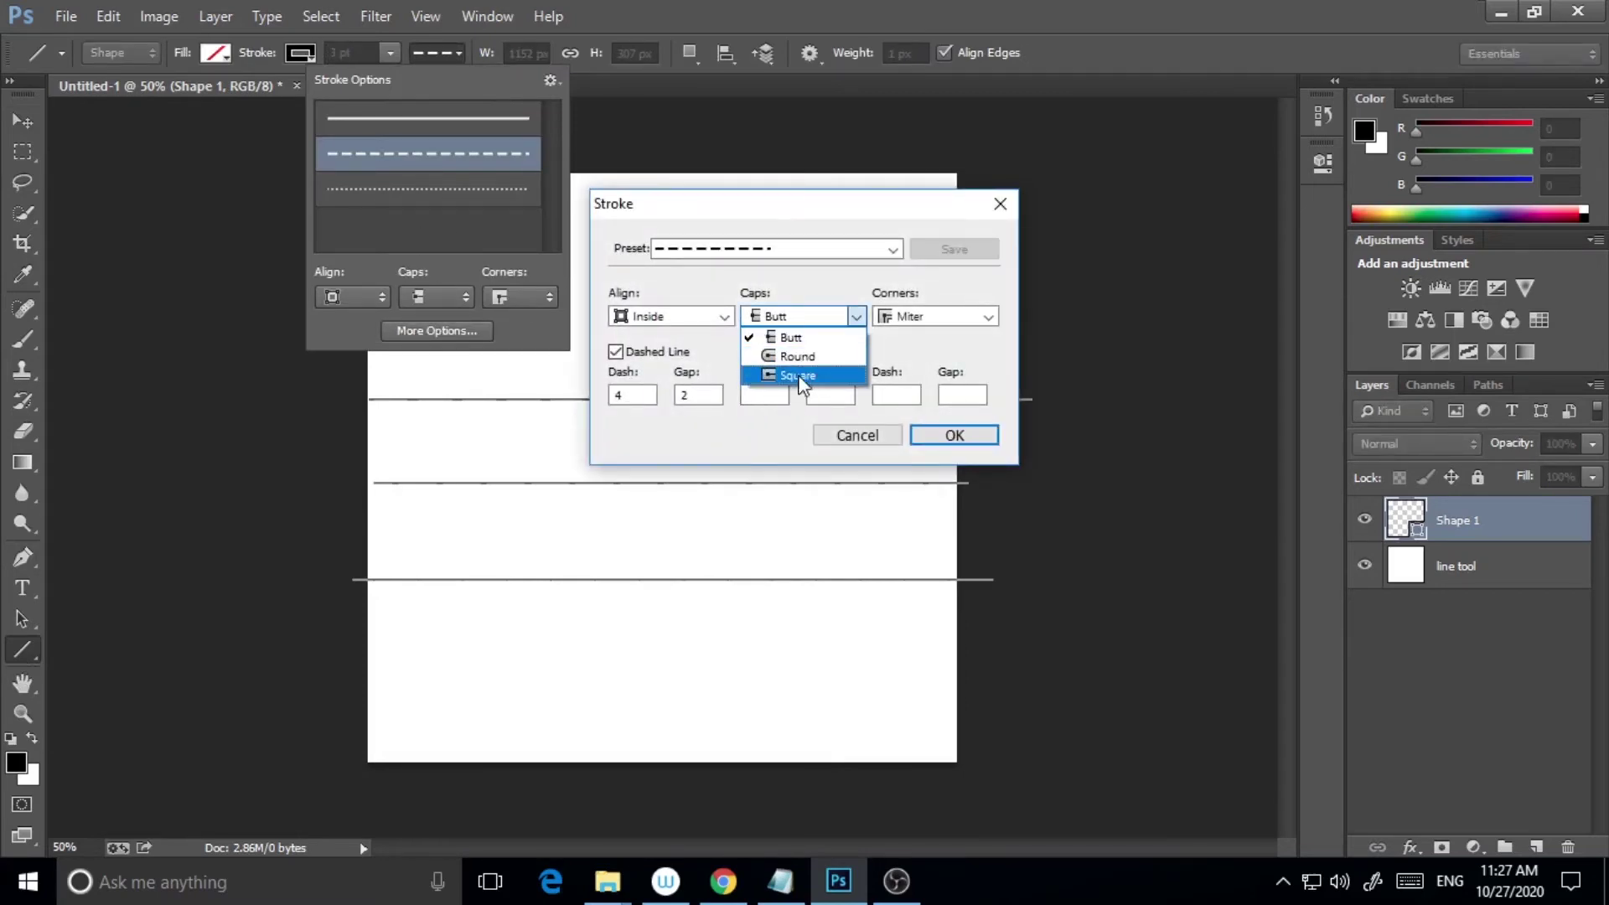
left_click(630, 408)
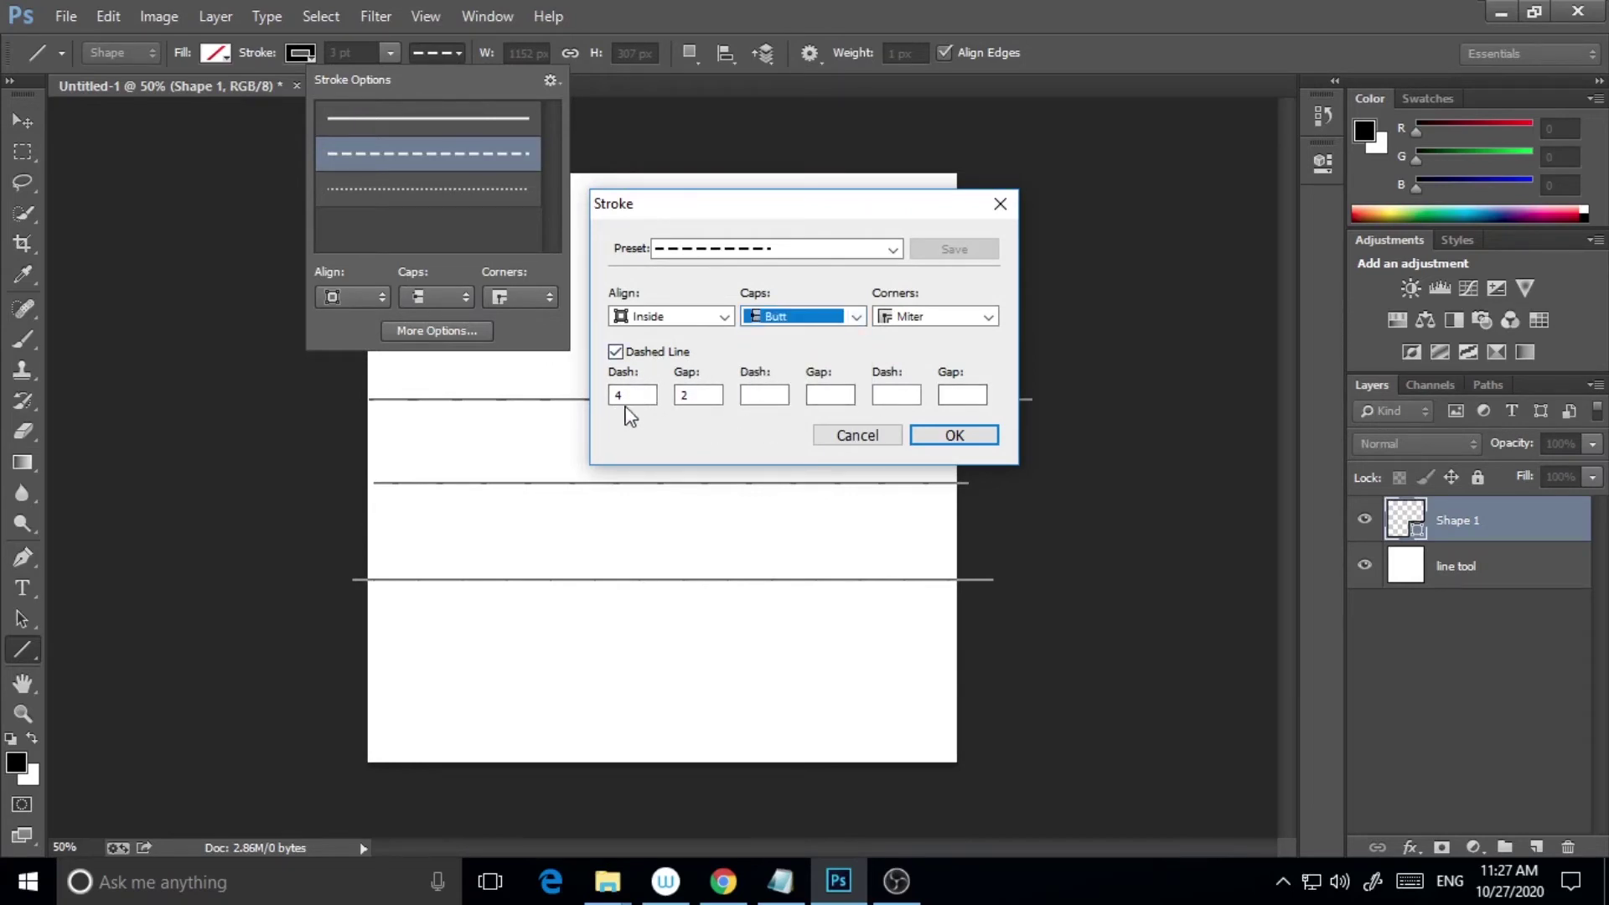
left_click(625, 395)
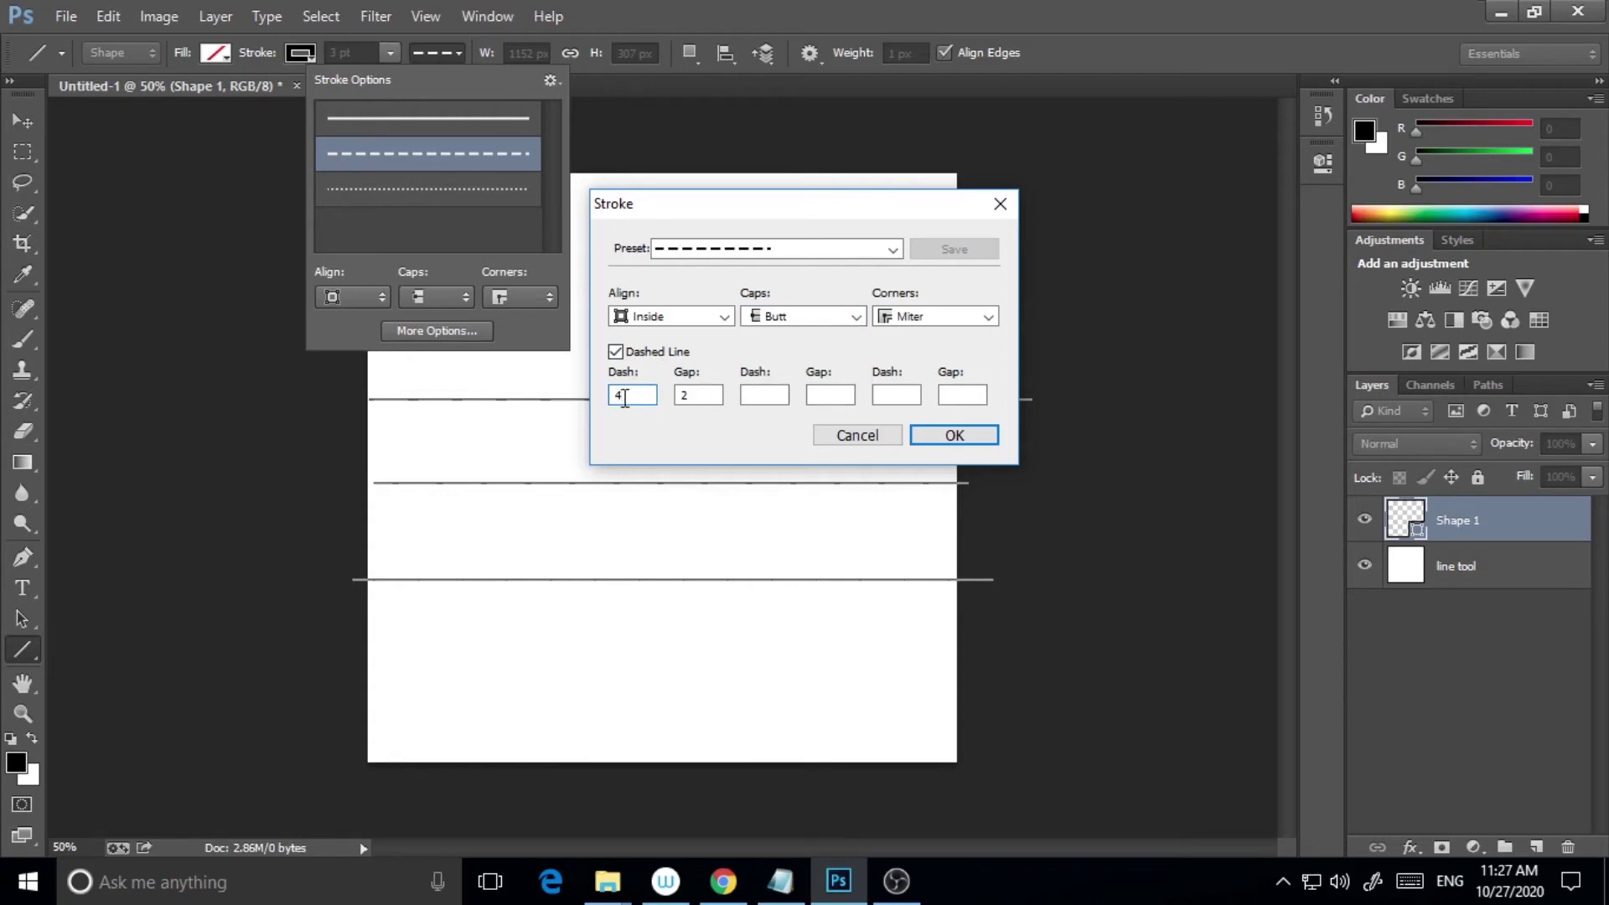
double_click(643, 391)
type("6")
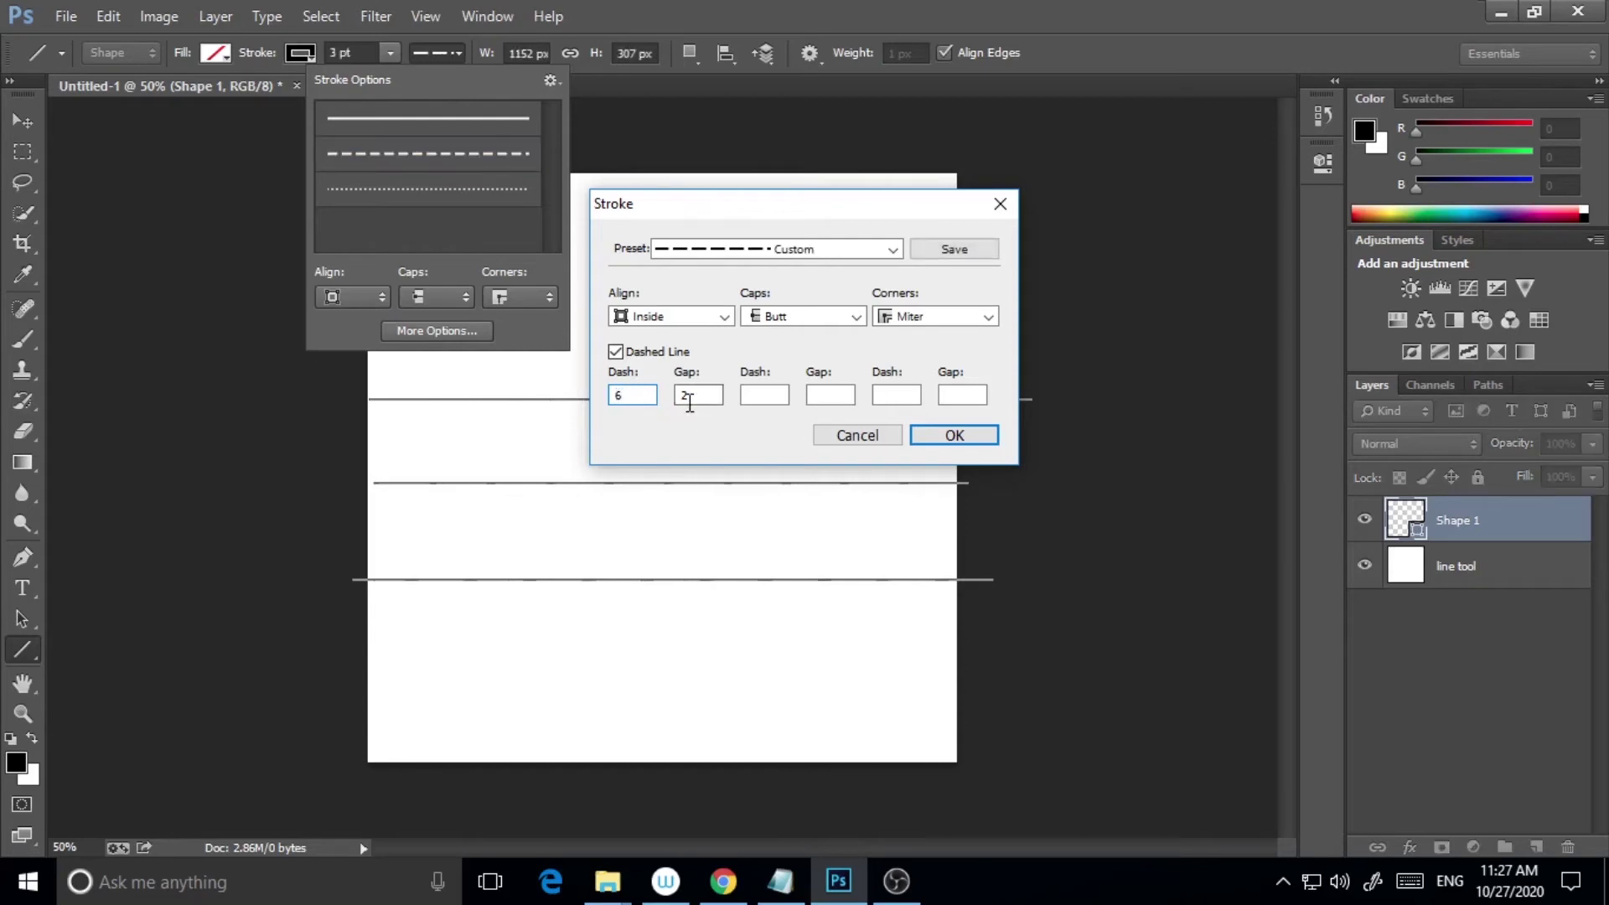
double_click(688, 395)
type("3")
left_click(954, 435)
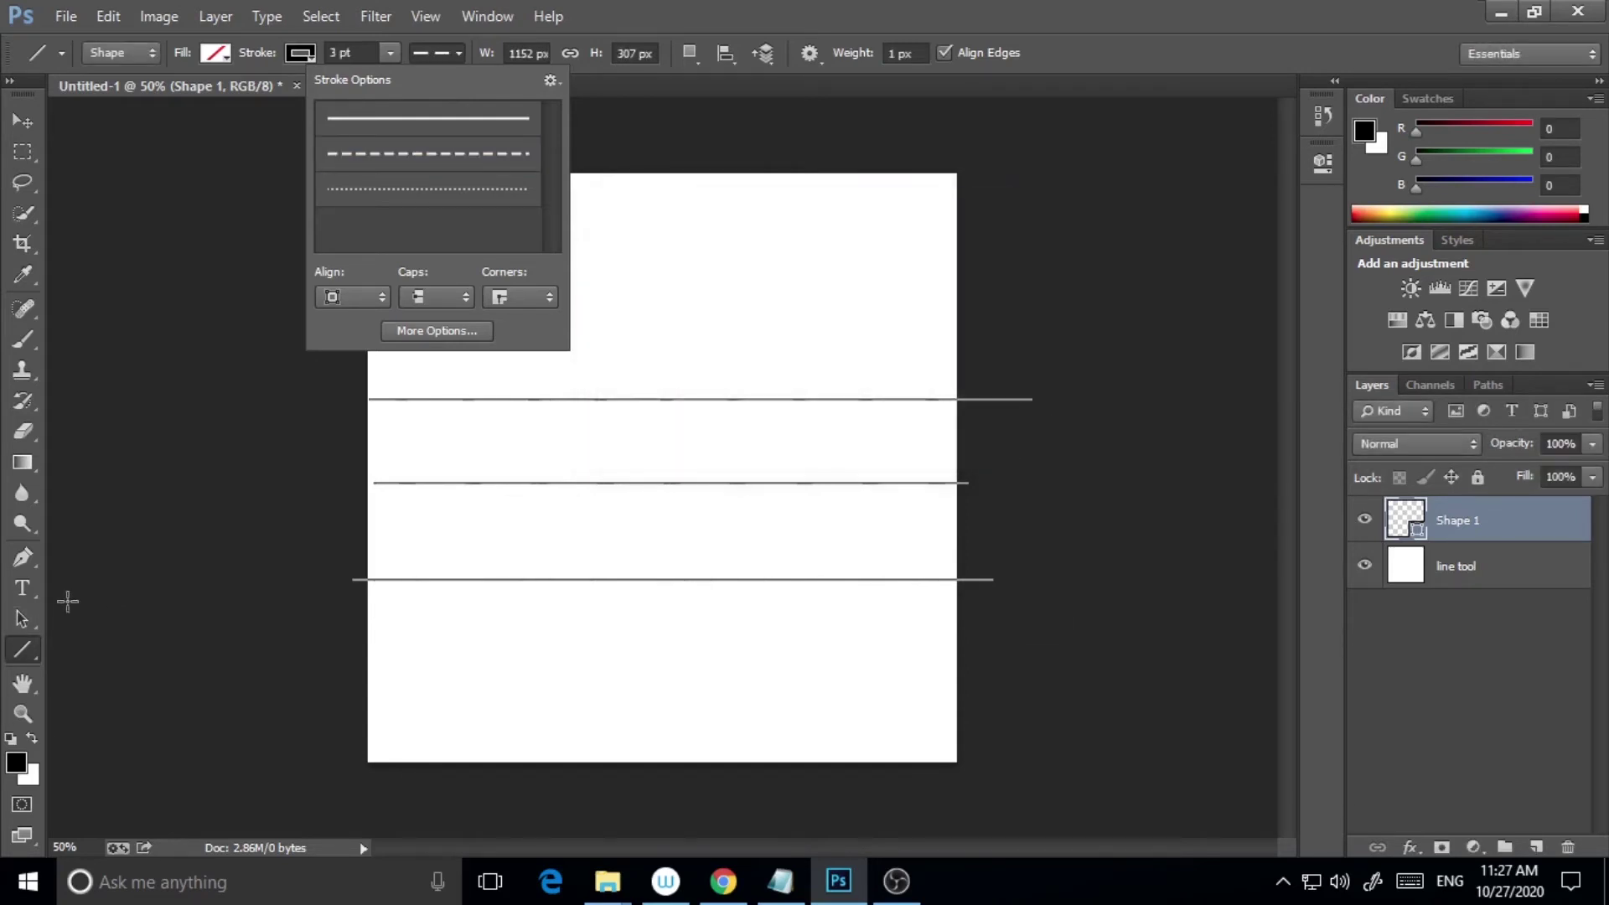
left_click(23, 651)
Step: Draw a fourth horizontal line near the bottom, then zoom in on the dashed lines
left_click_drag(354, 644, 983, 644)
left_click(23, 120)
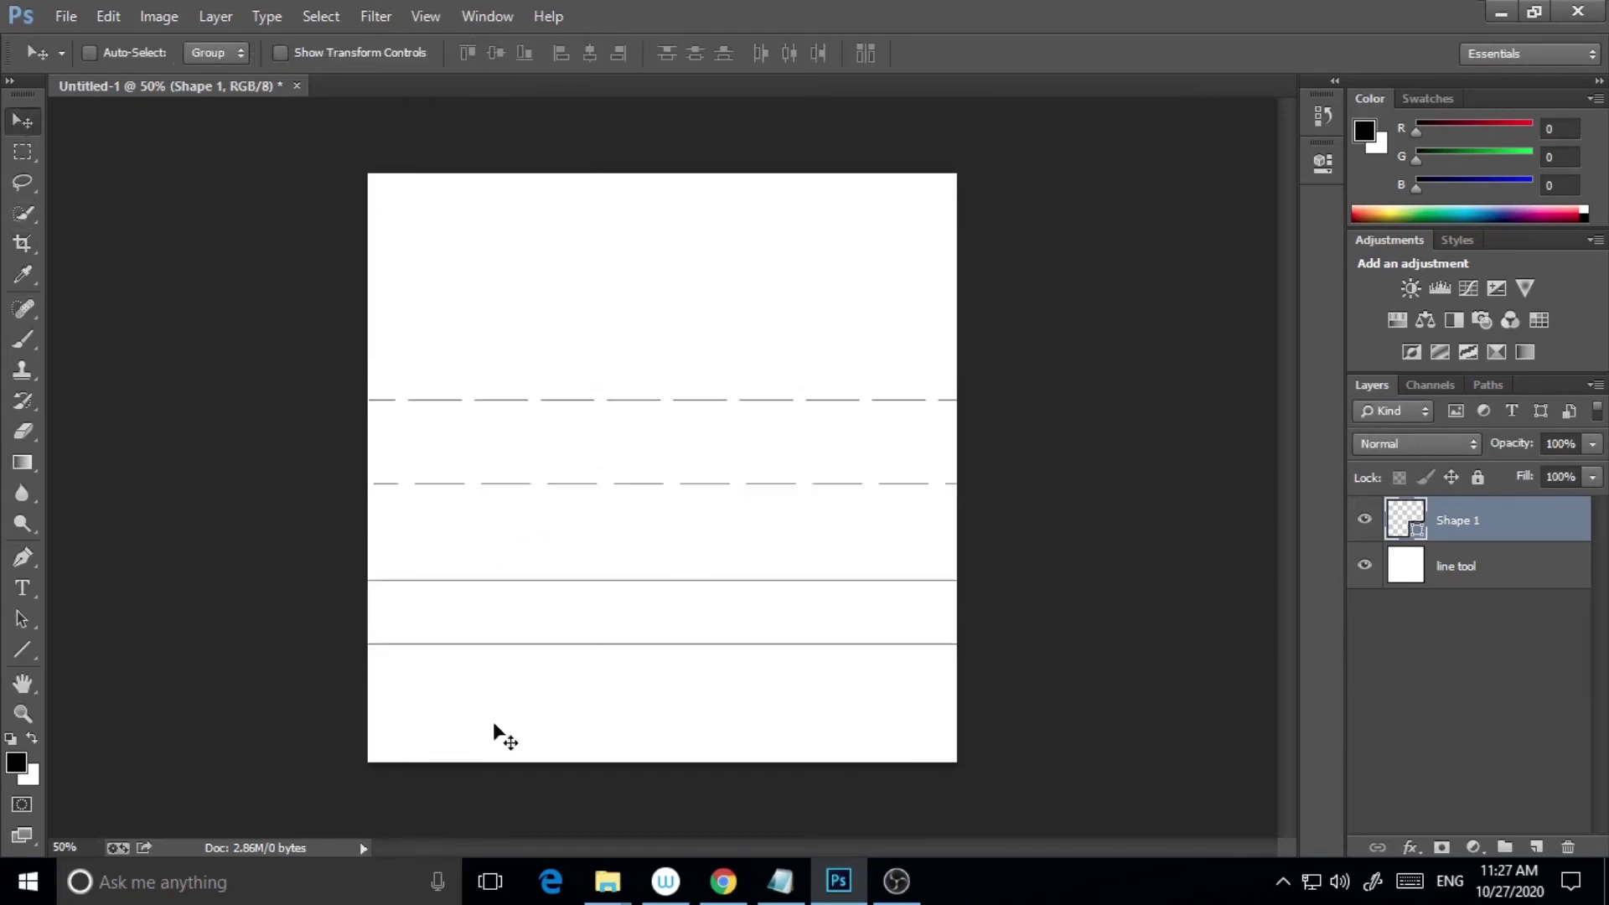
left_click(22, 713)
left_click(654, 662)
left_click(643, 707)
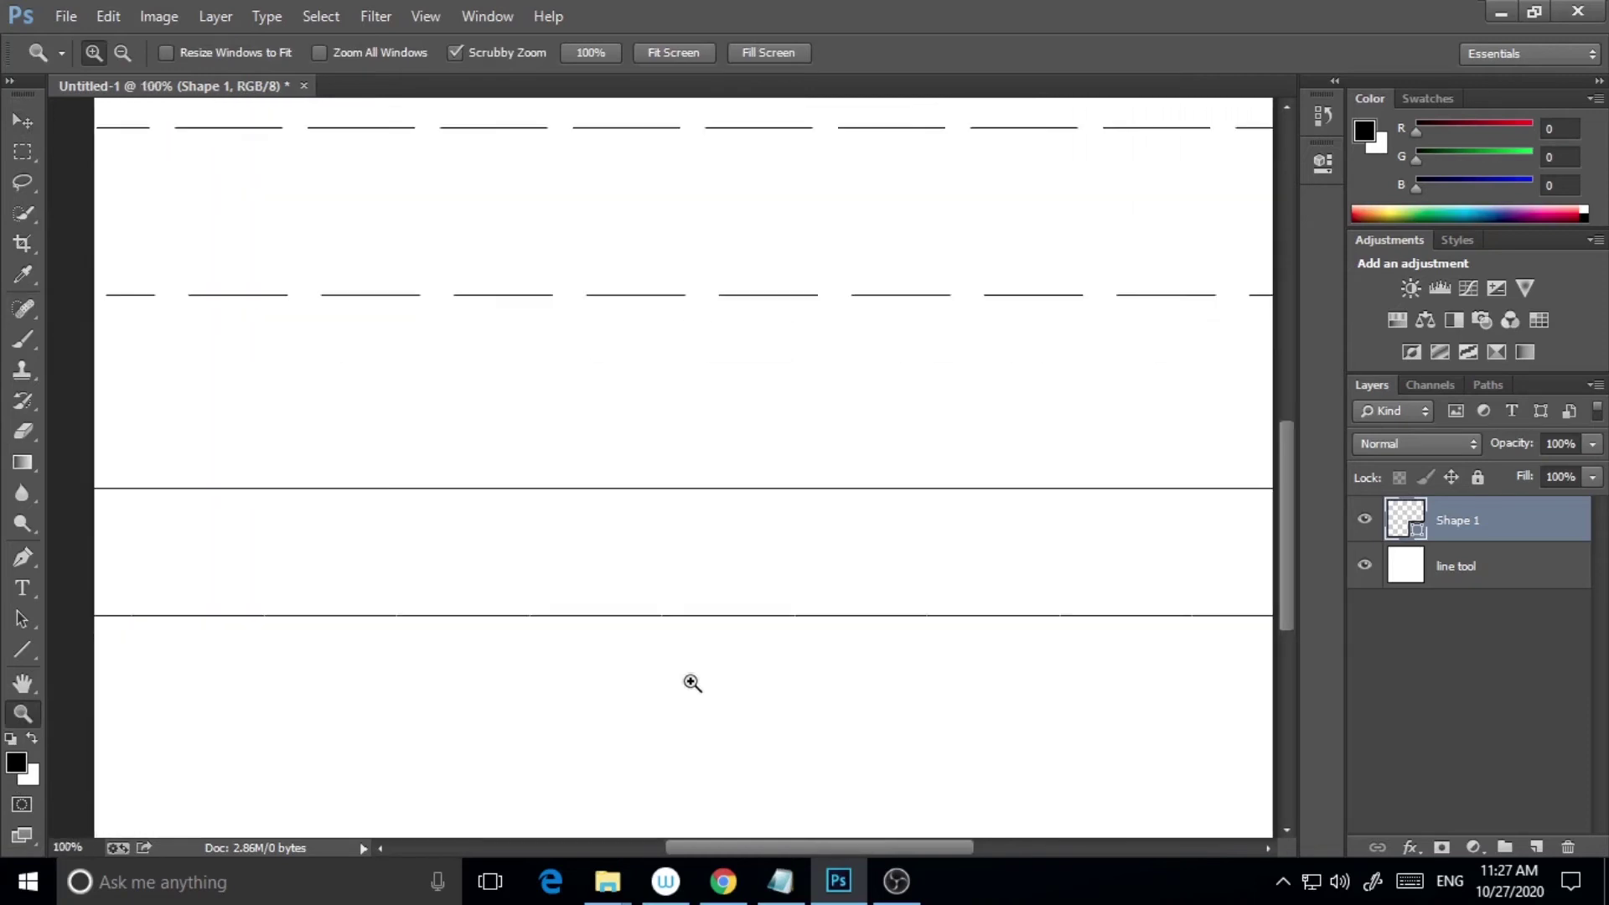
left_click(692, 680)
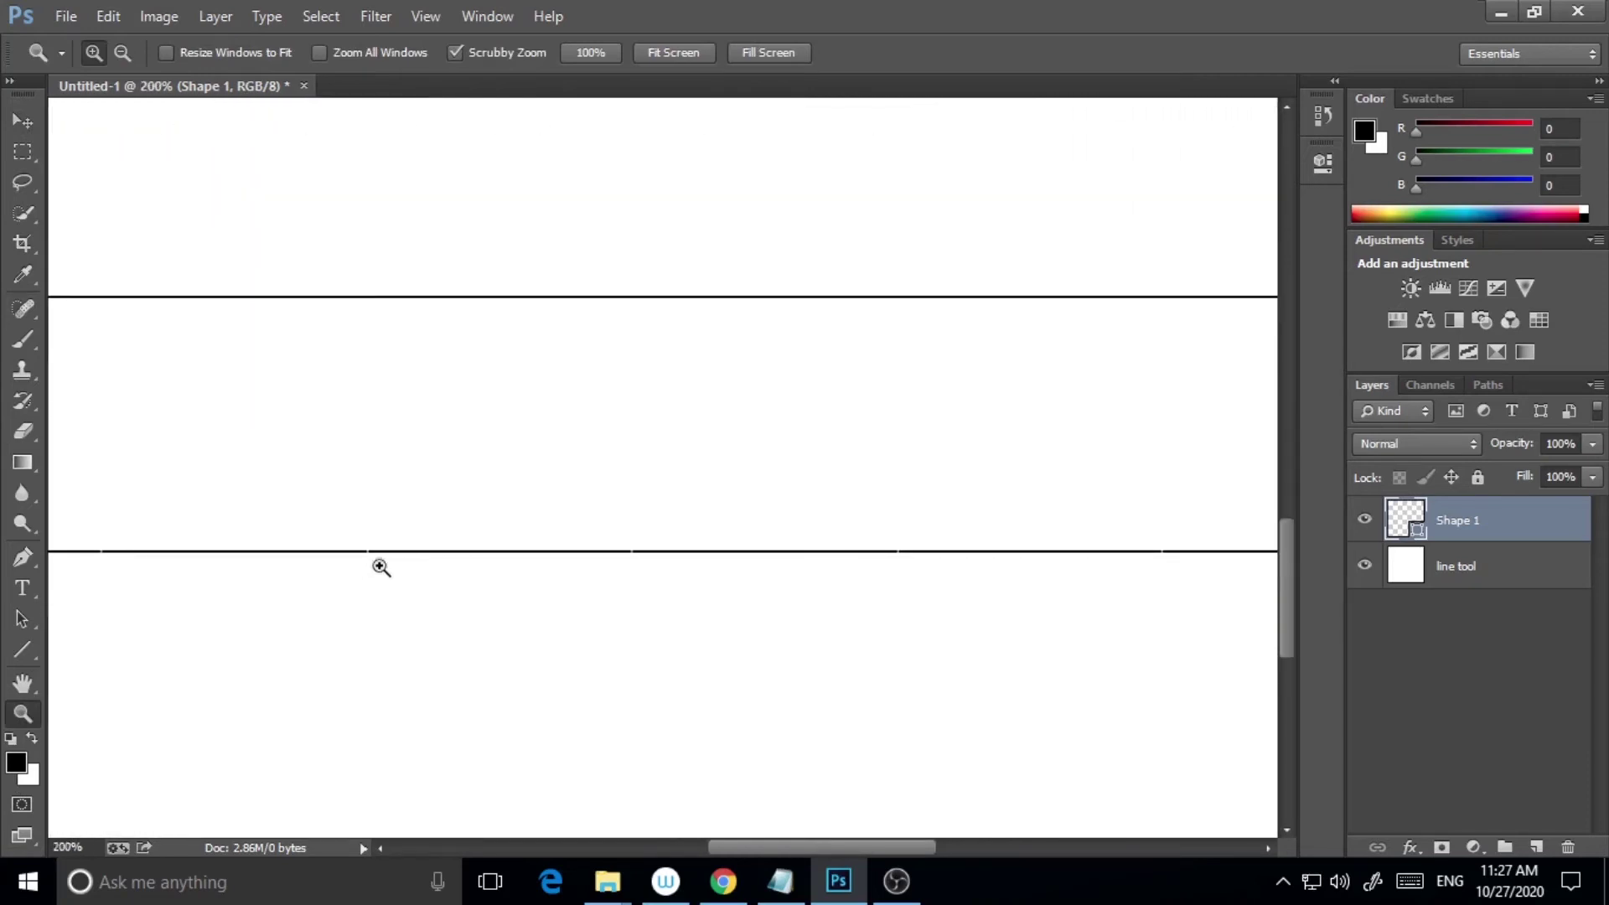
left_click(641, 562)
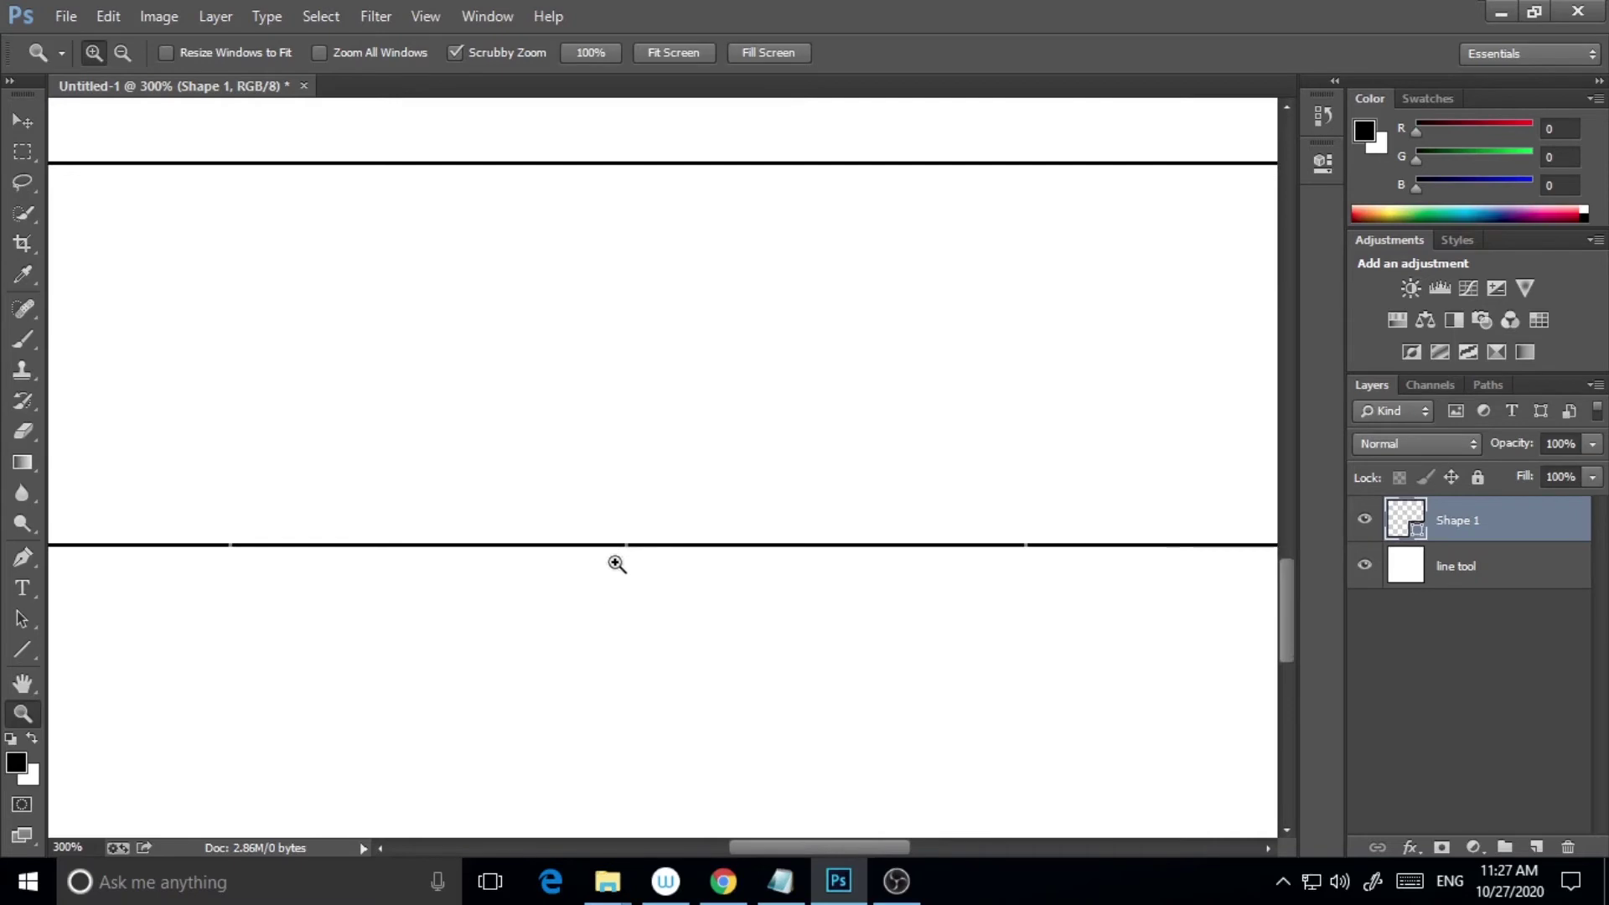
left_click(22, 649)
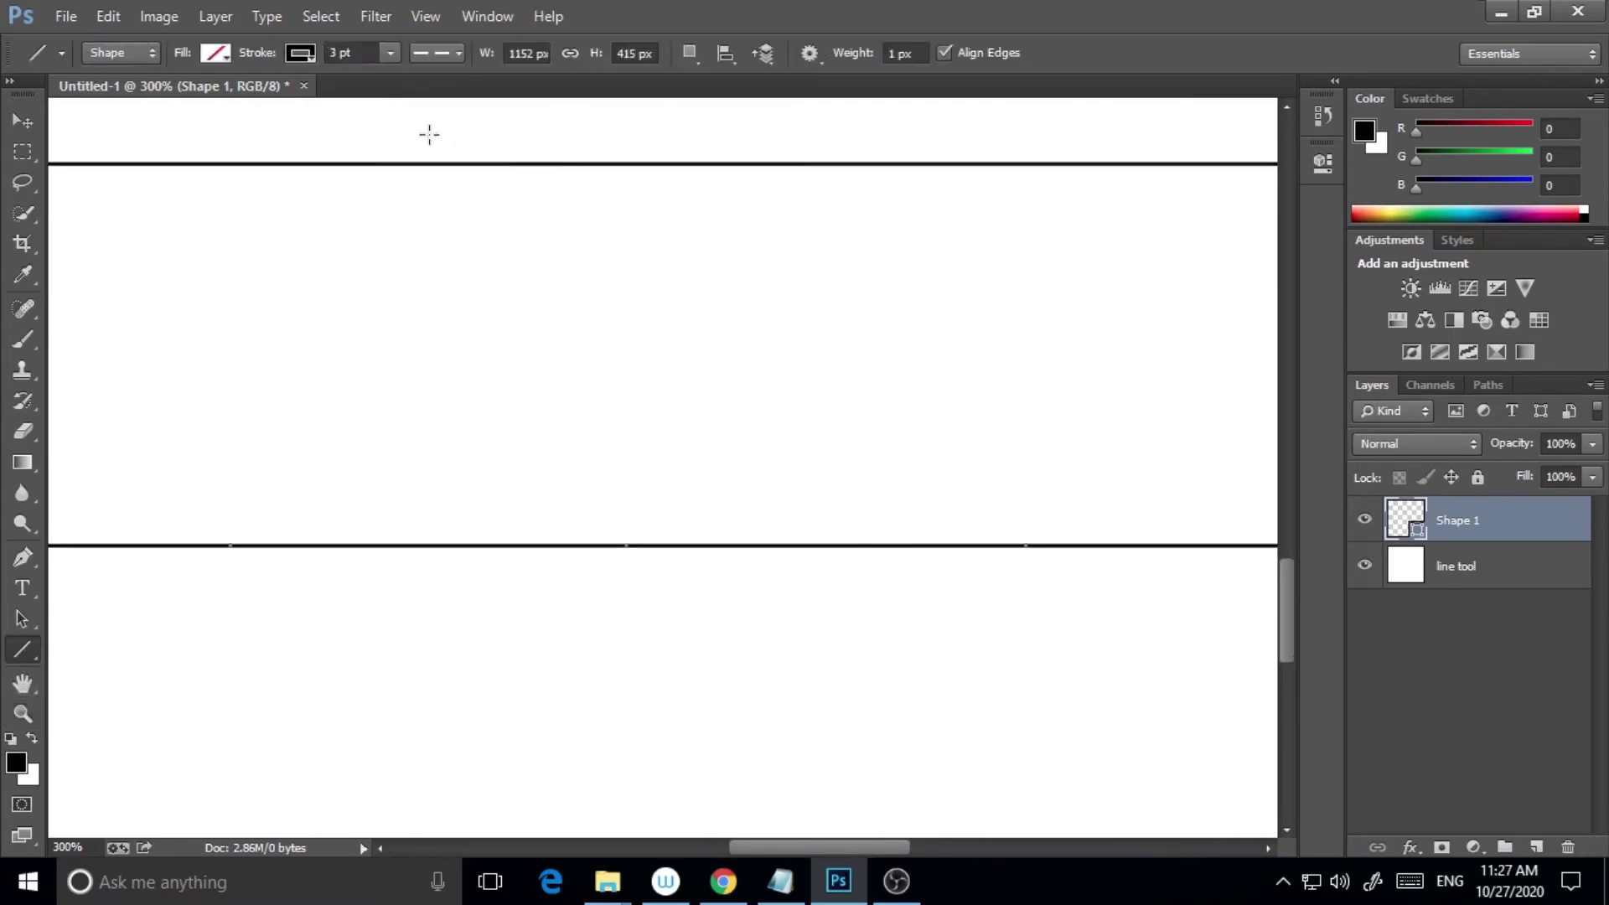
Step: Change the dash gap to 8 and draw a widely spaced dashed line mid-canvas
left_click(439, 57)
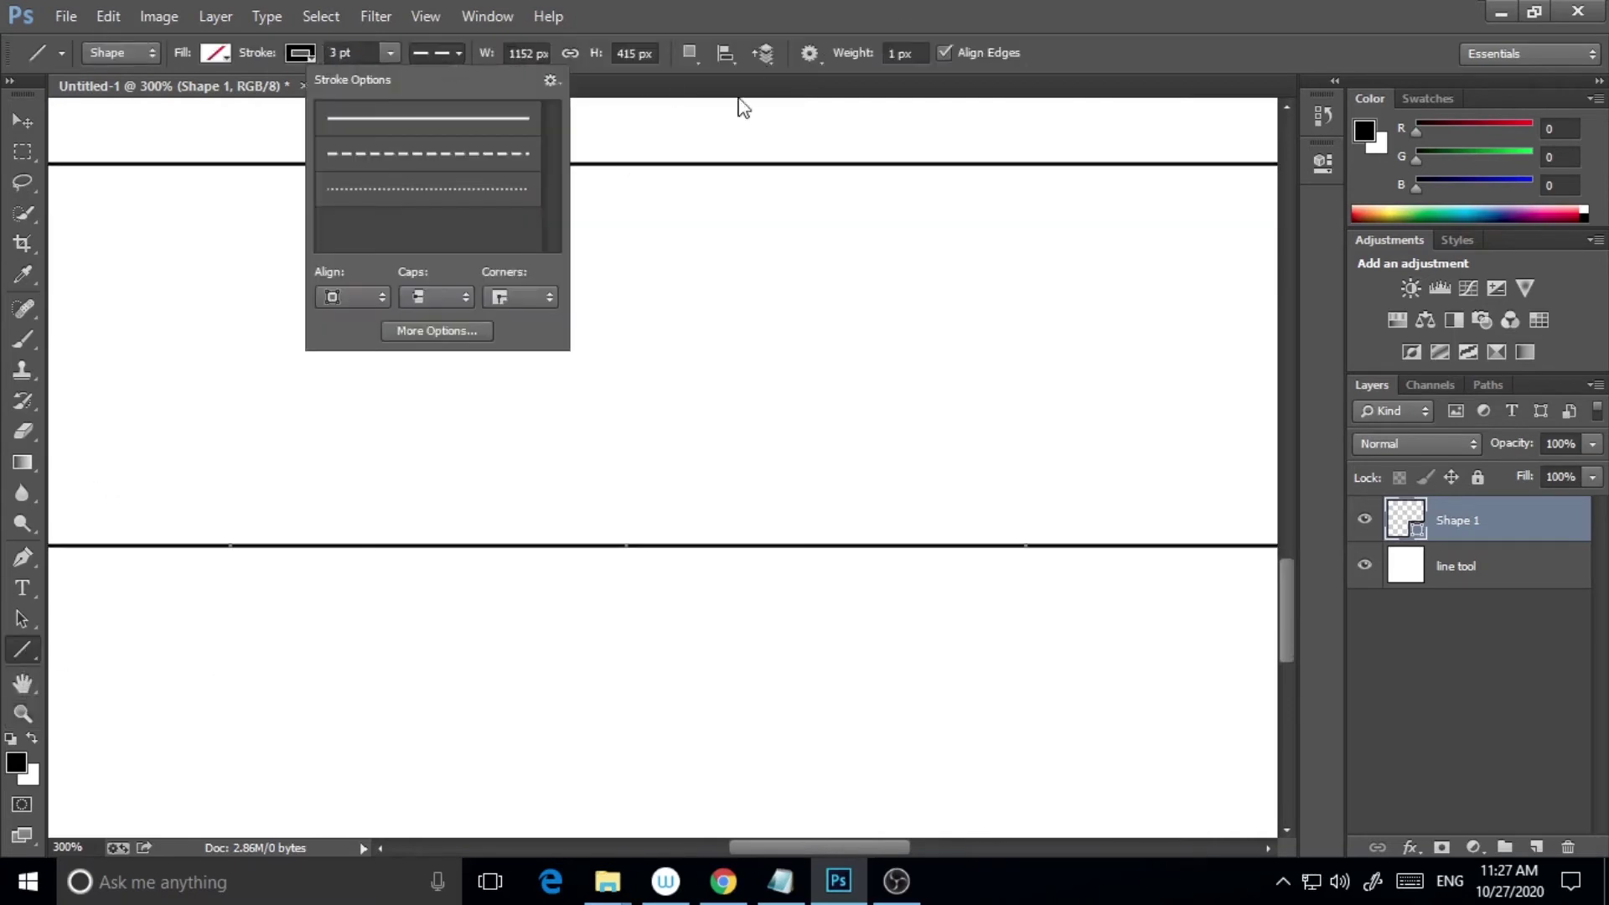
left_click(424, 331)
double_click(686, 395)
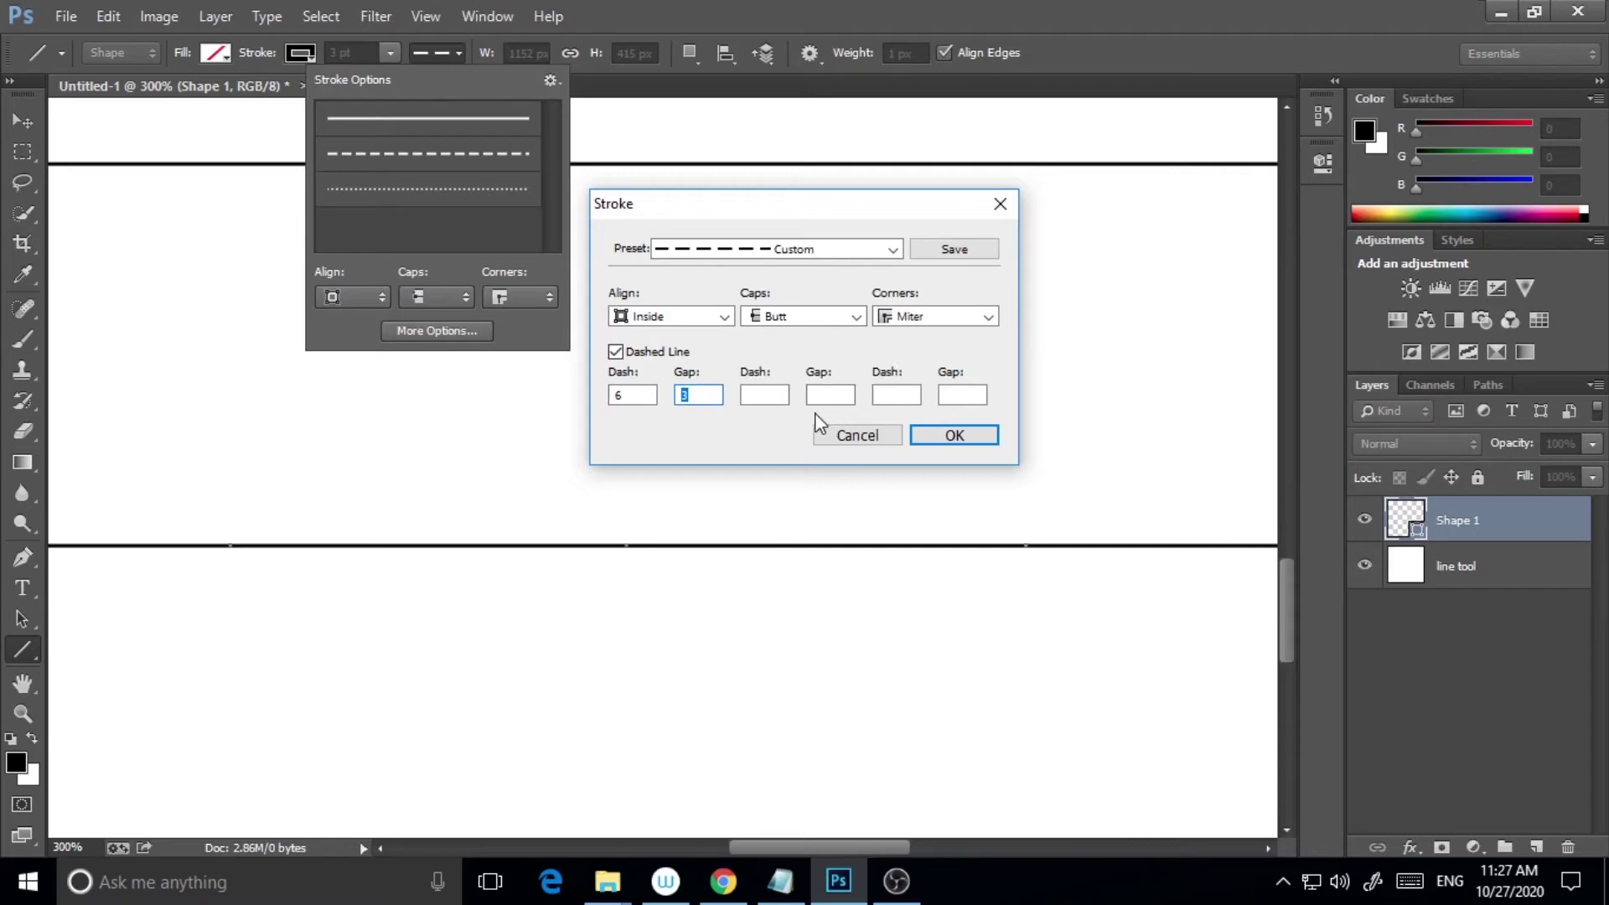
type("8")
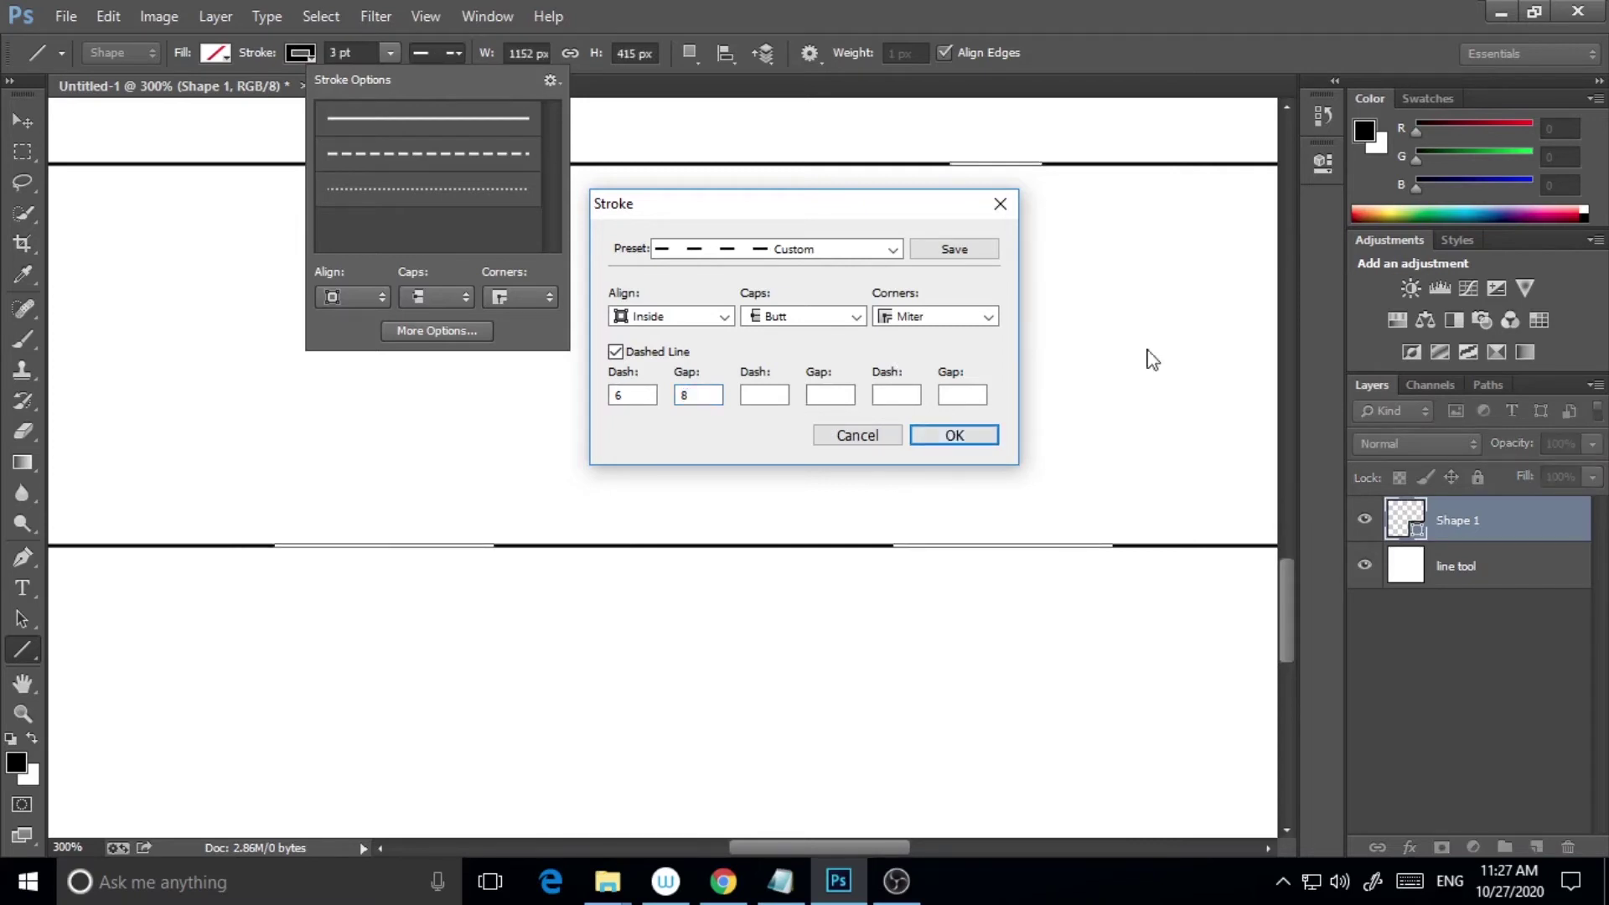
left_click(955, 436)
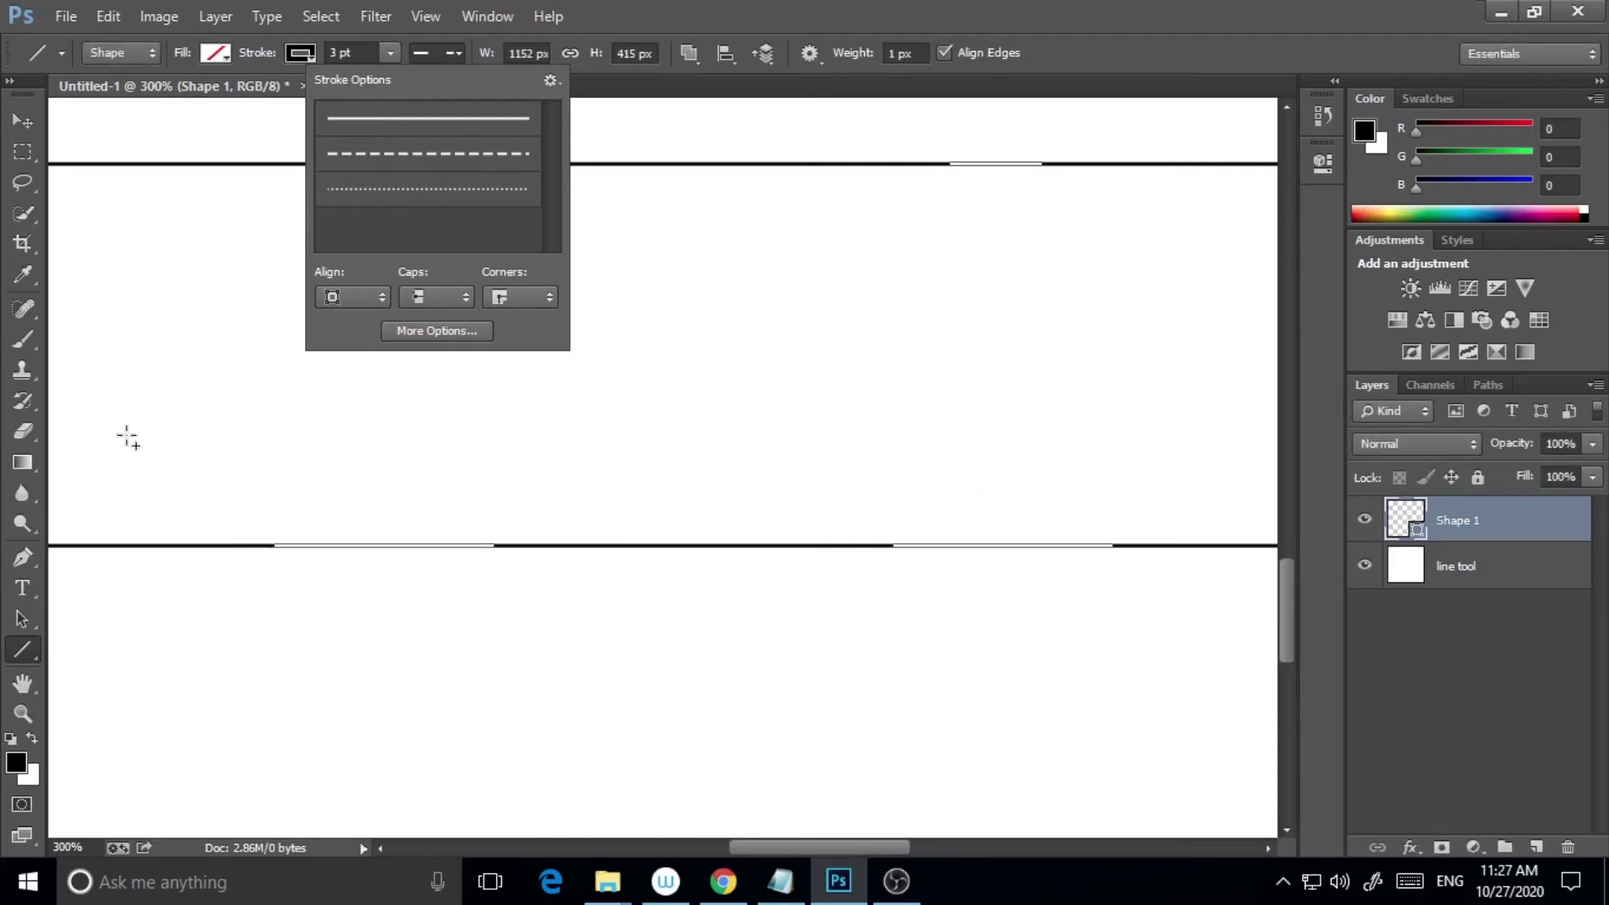
mouse_move(130, 432)
left_mouse_down()
mouse_move(485, 460)
mouse_move(998, 416)
mouse_move(1000, 433)
left_mouse_up()
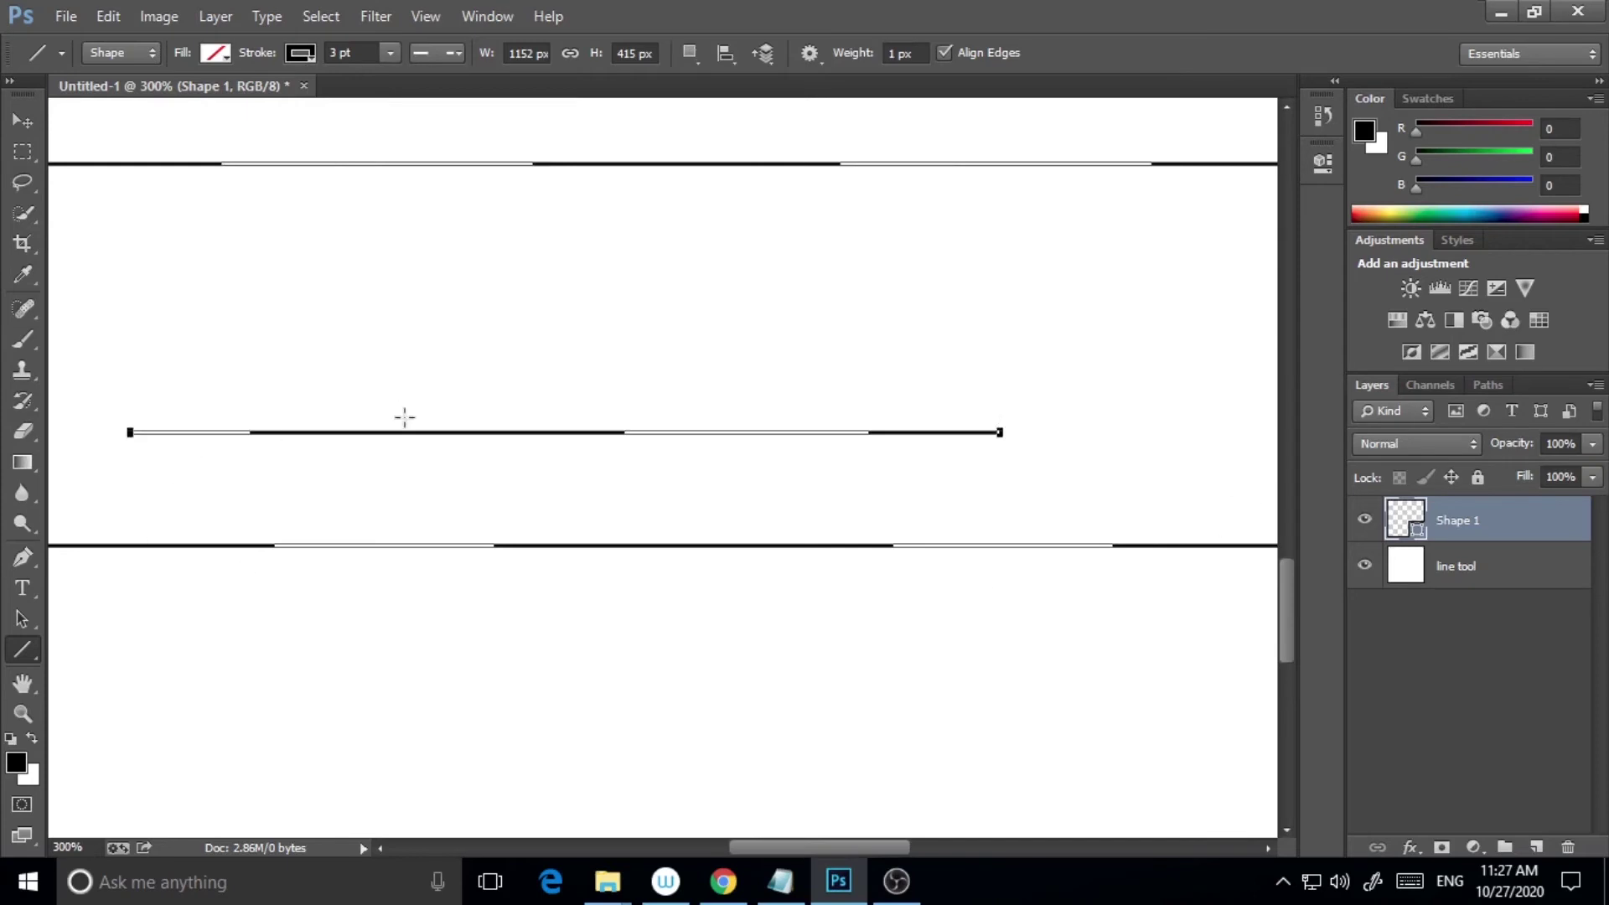
left_click(22, 121)
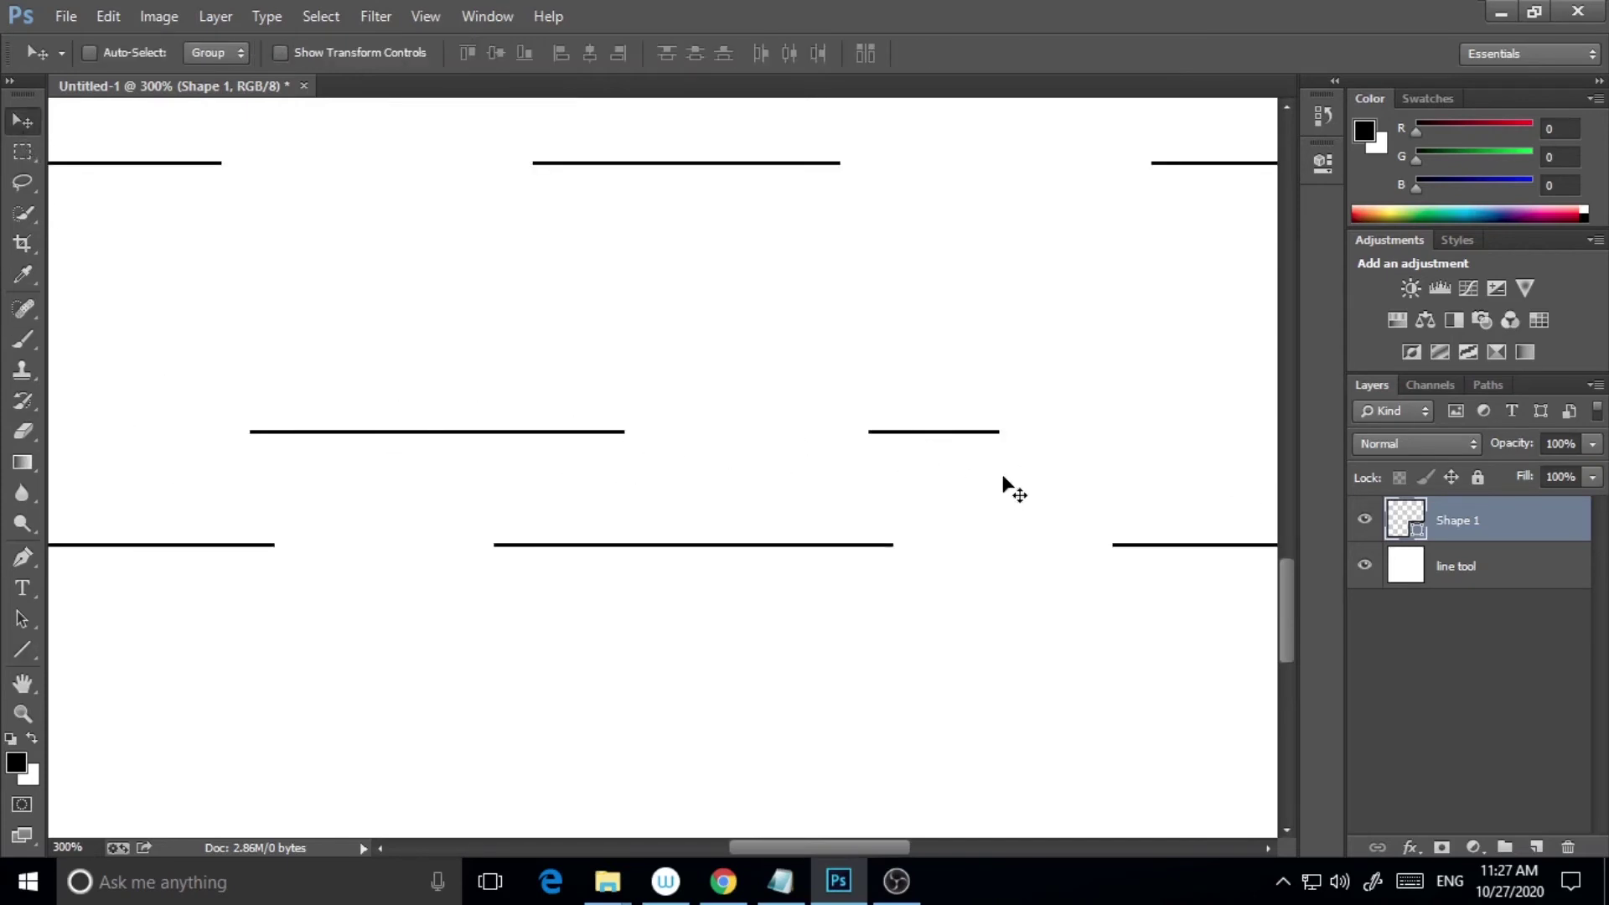
Step: Zoom out, hide the Shape 1 layer and select the line tool layer
key("ctrl+minus")
key("ctrl+minus")
key("ctrl+minus")
key("ctrl+minus")
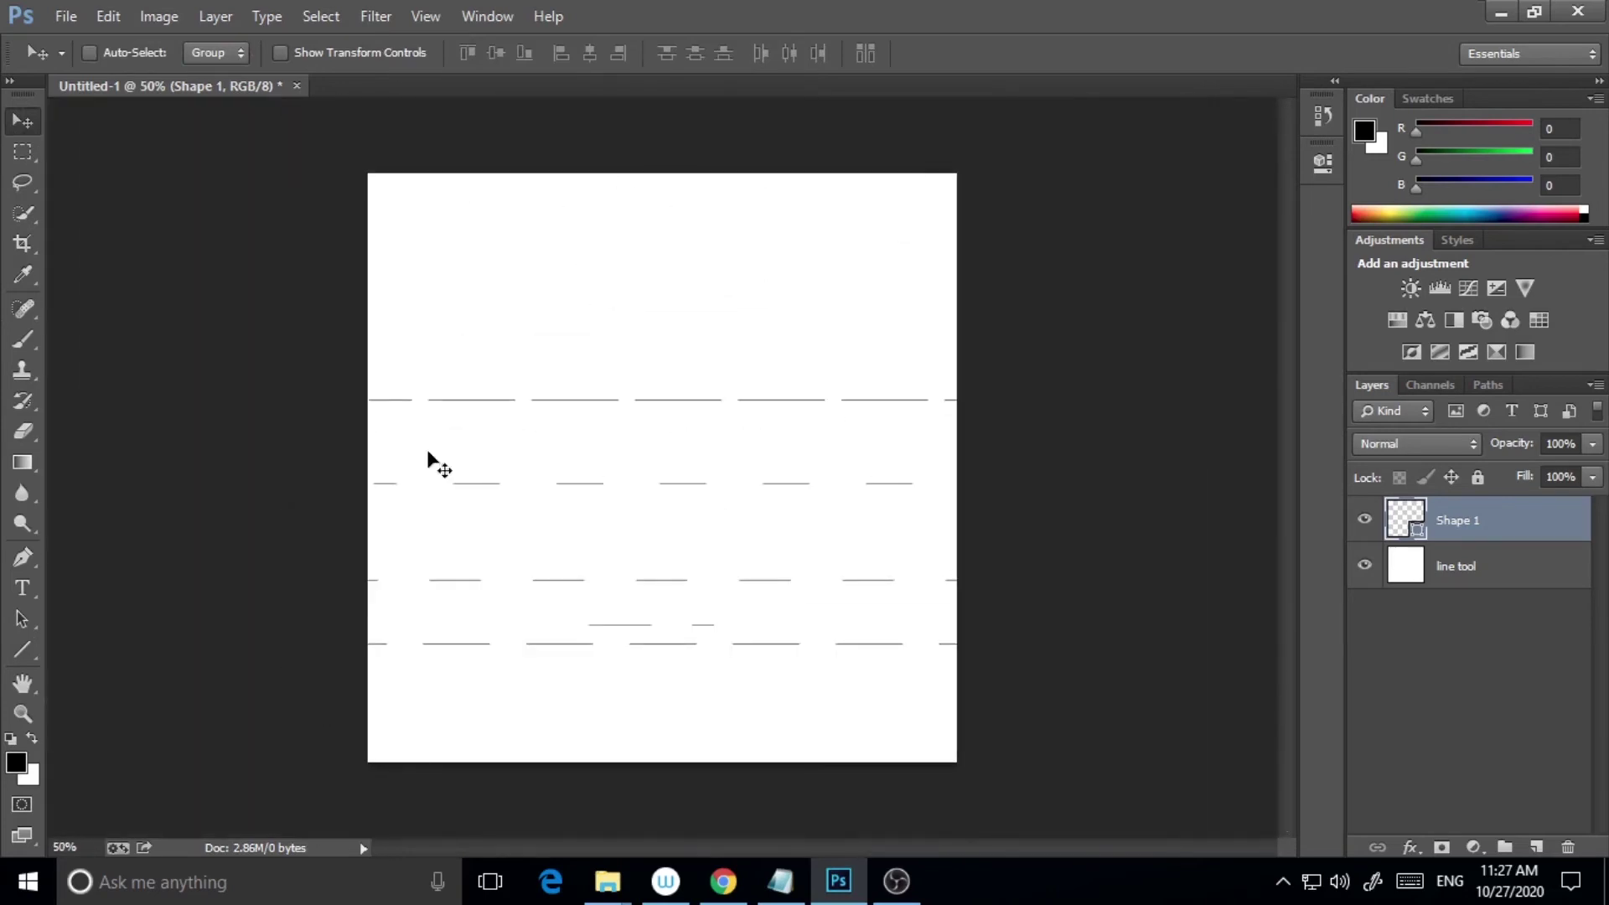
left_click(1364, 520)
left_click(1458, 566)
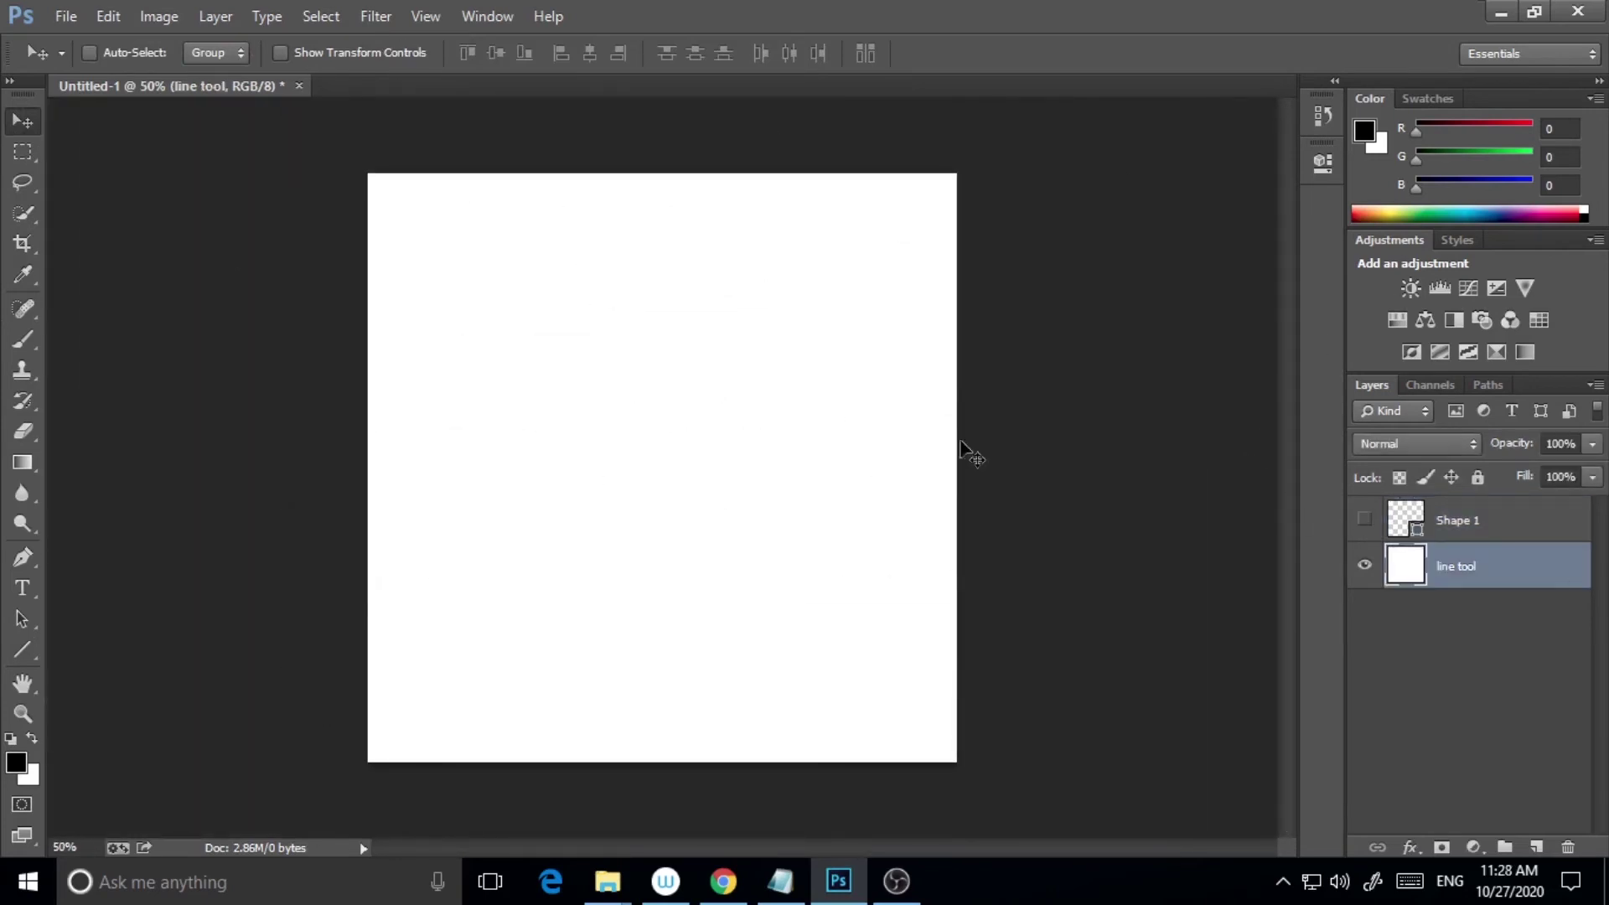
Step: Switch to a solid stroke and draw a horizontal line across the centre on a new layer
left_click(30, 657)
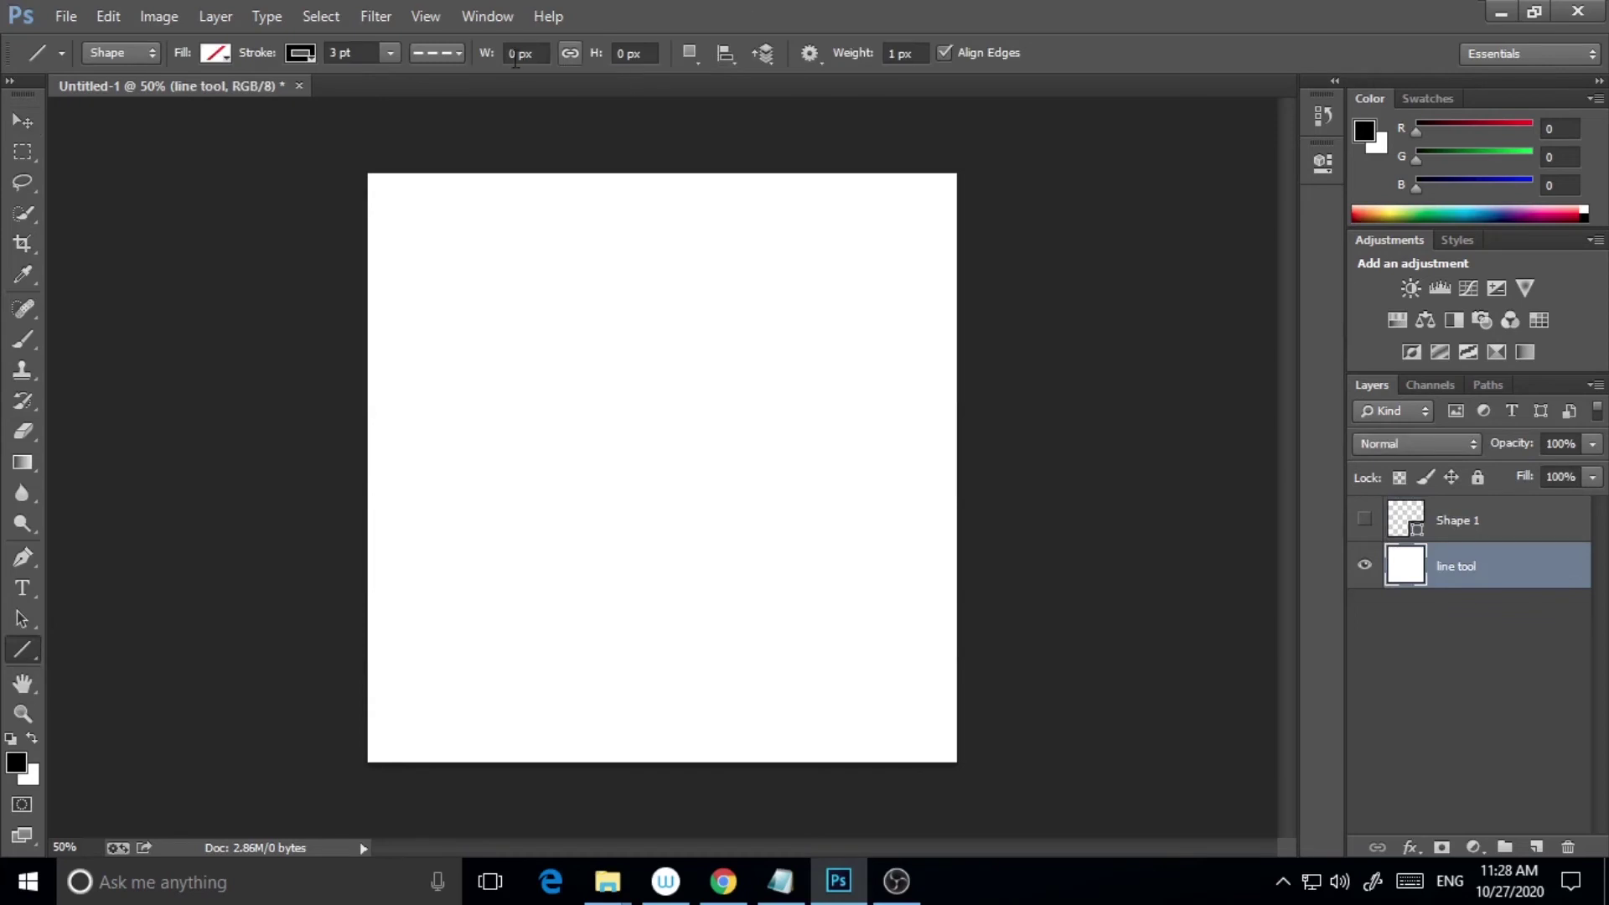
left_click(459, 53)
left_click(429, 118)
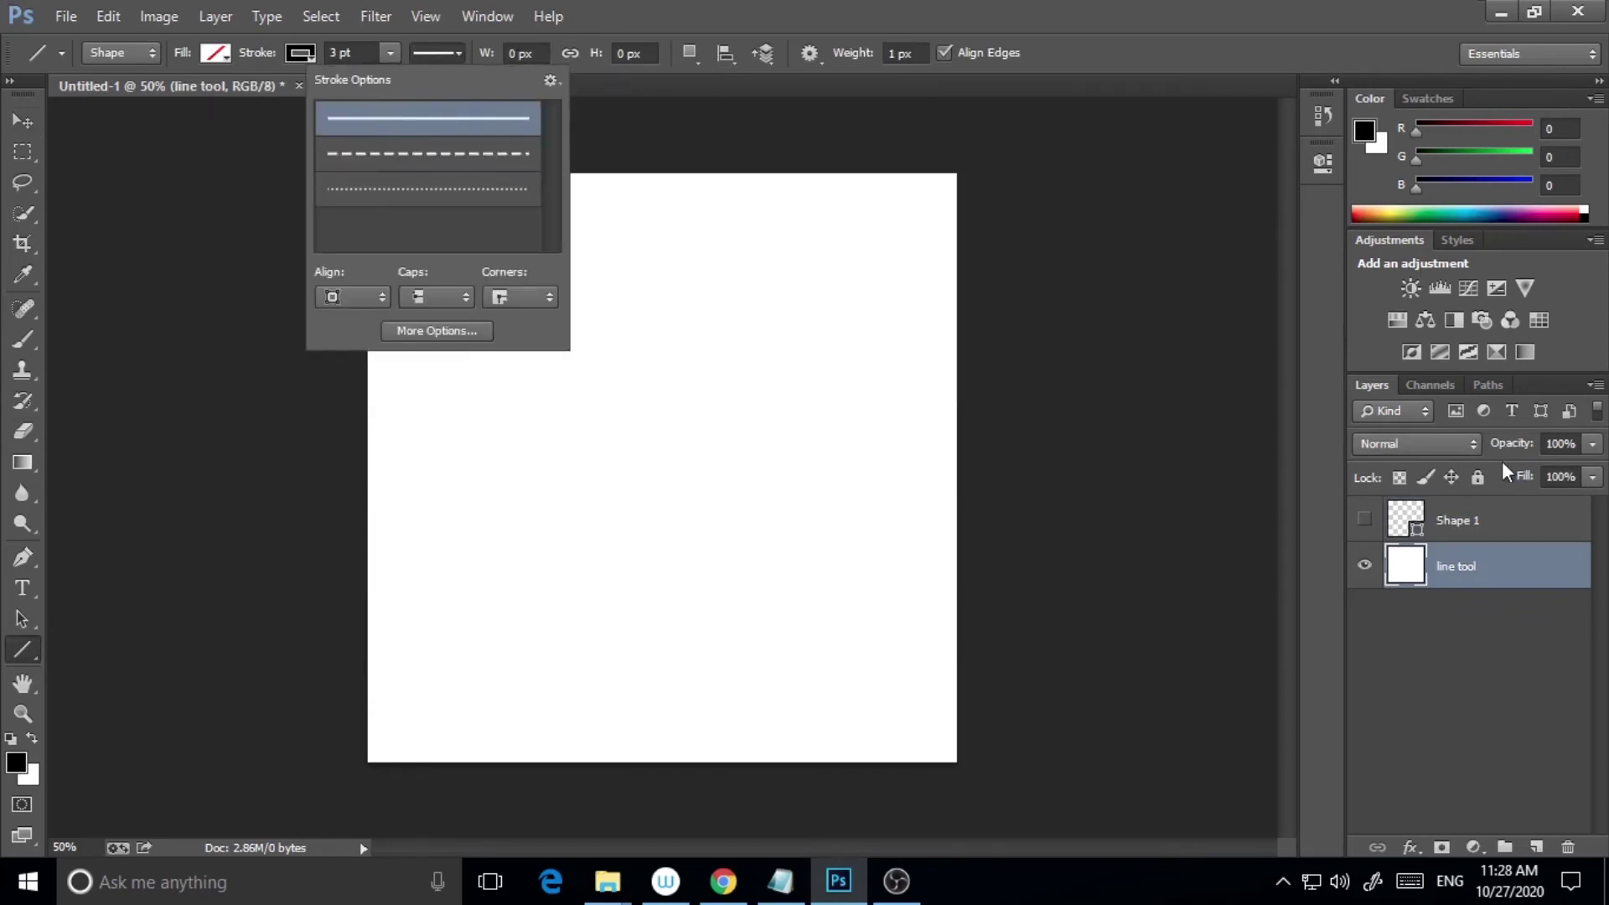
left_click(1481, 575)
left_click(1536, 847)
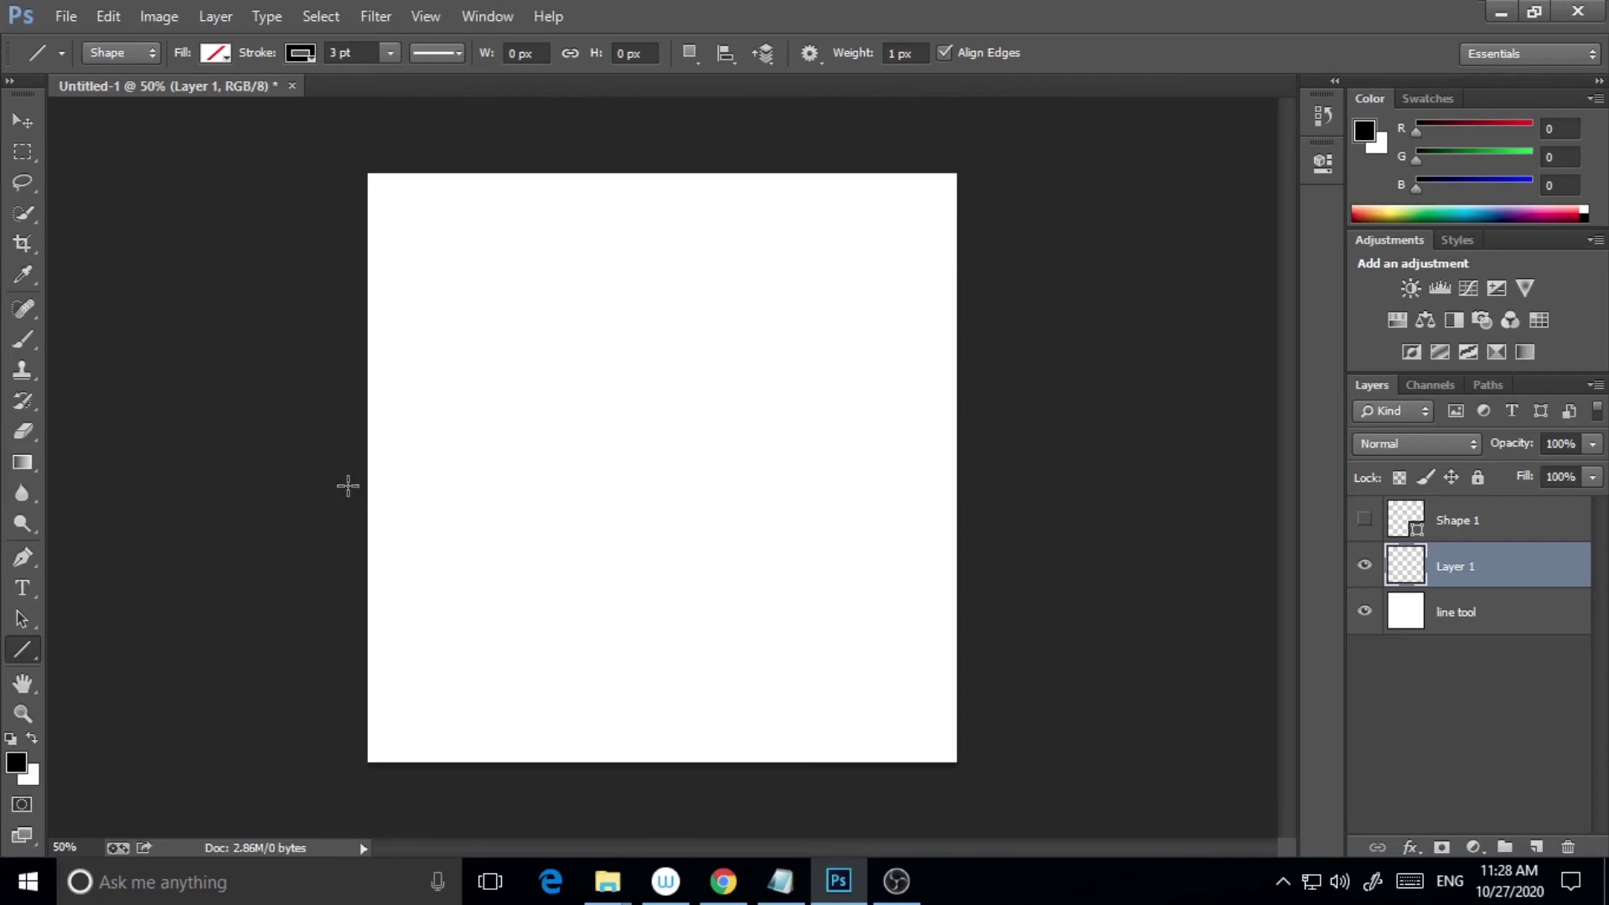
mouse_move(348, 485)
left_mouse_down()
mouse_move(998, 546)
mouse_move(966, 540)
left_mouse_up()
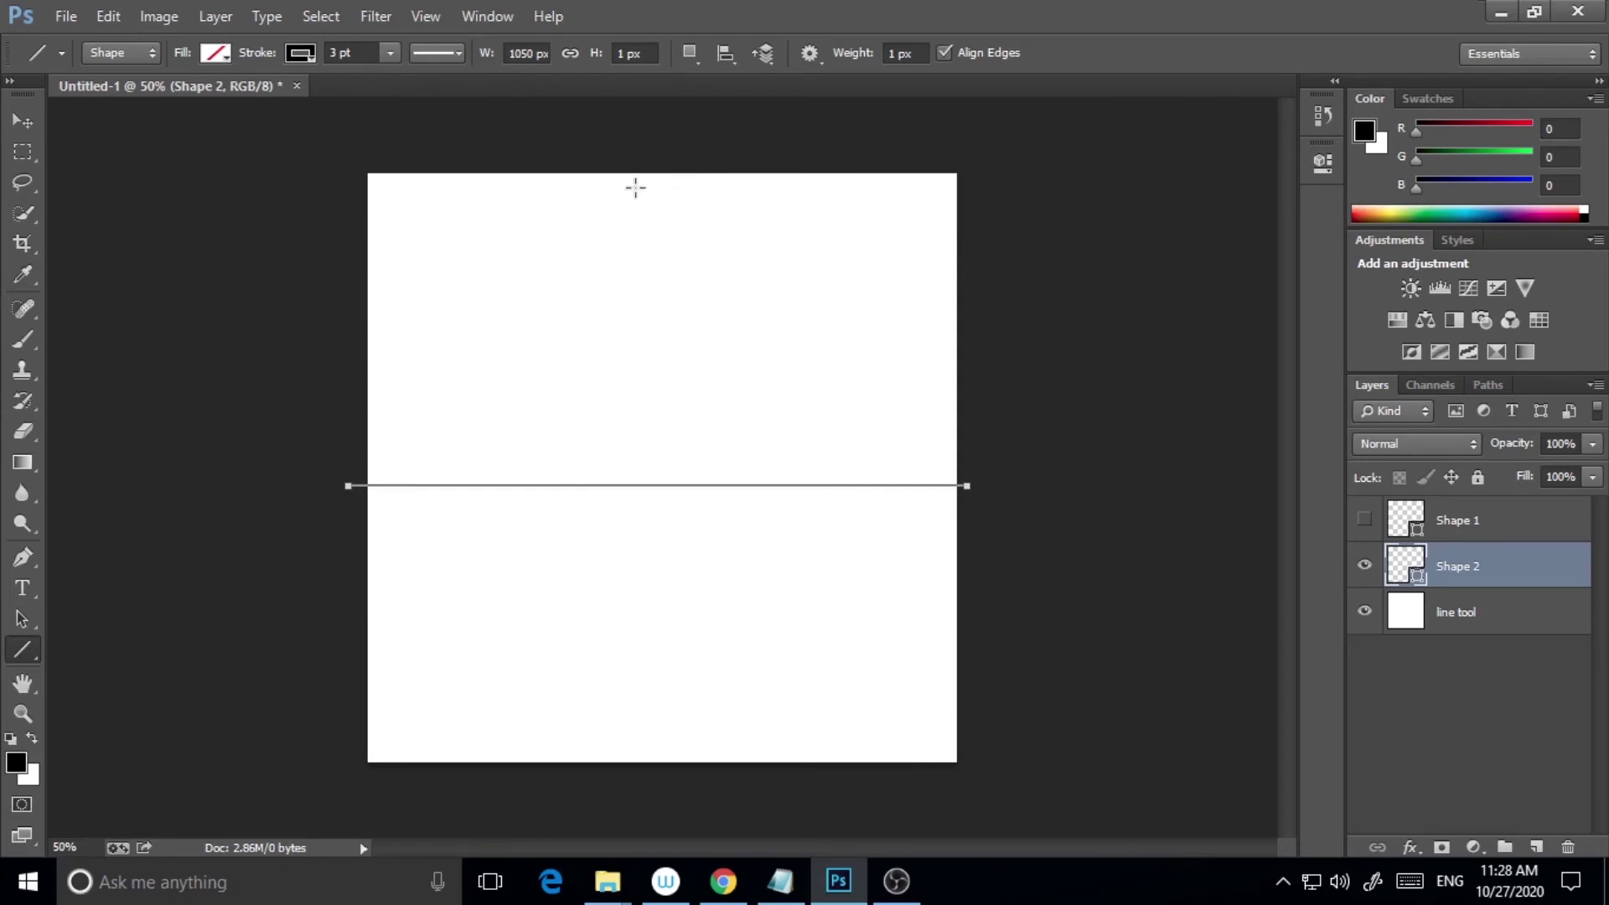
Step: Draw a vertical line through the centre and a diagonal toward the bottom-left corner
left_click_drag(652, 167, 656, 798)
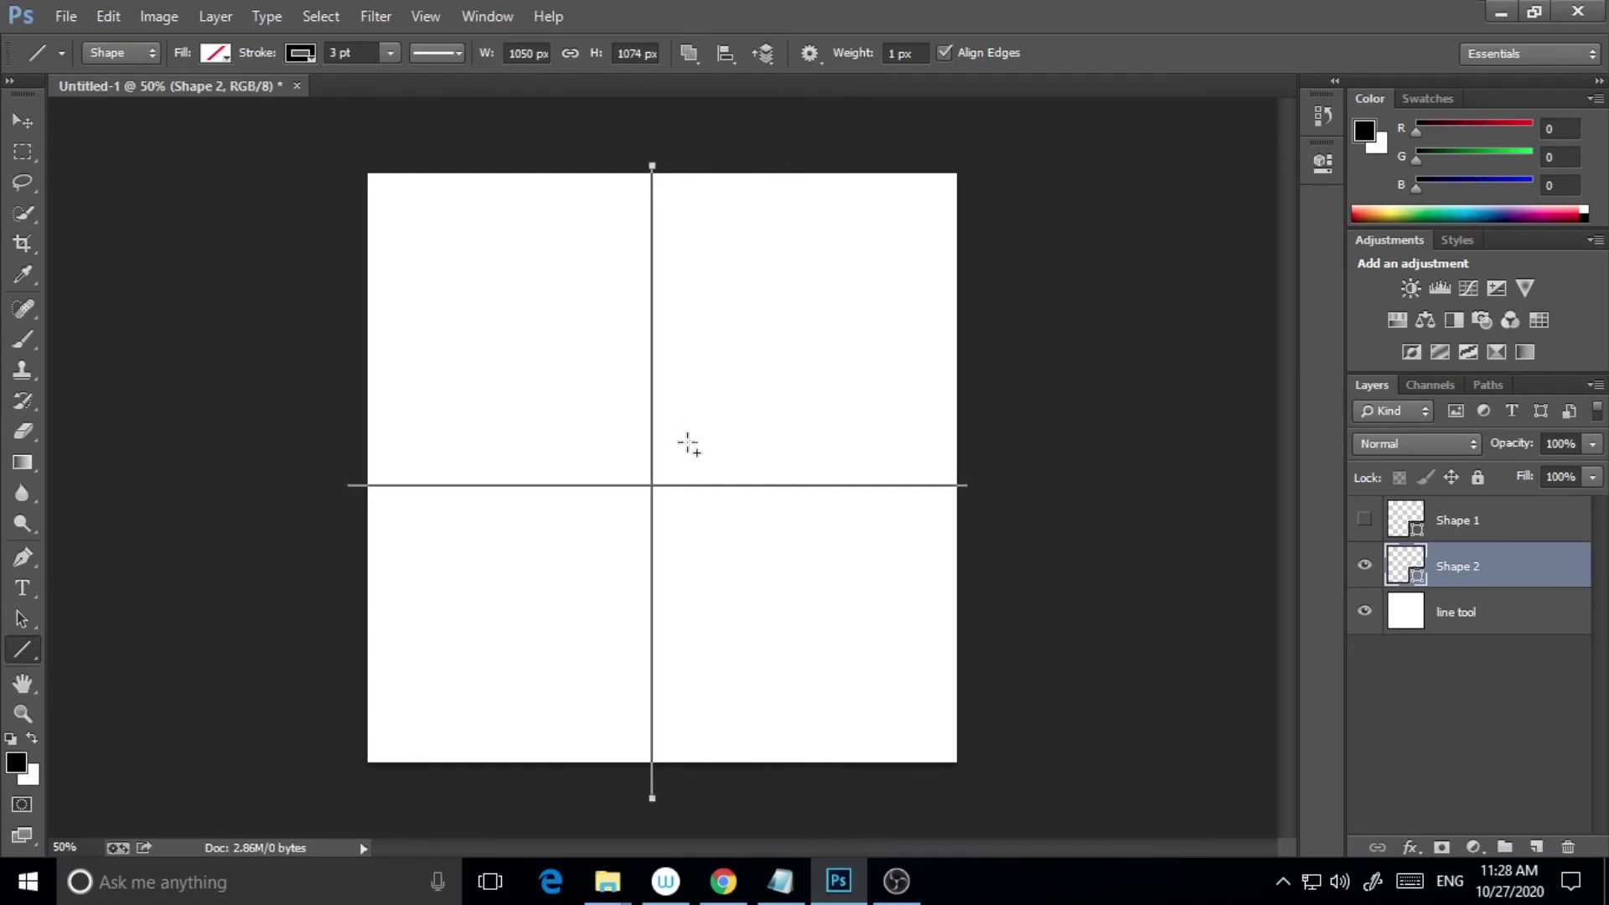
left_click_drag(687, 444, 339, 839)
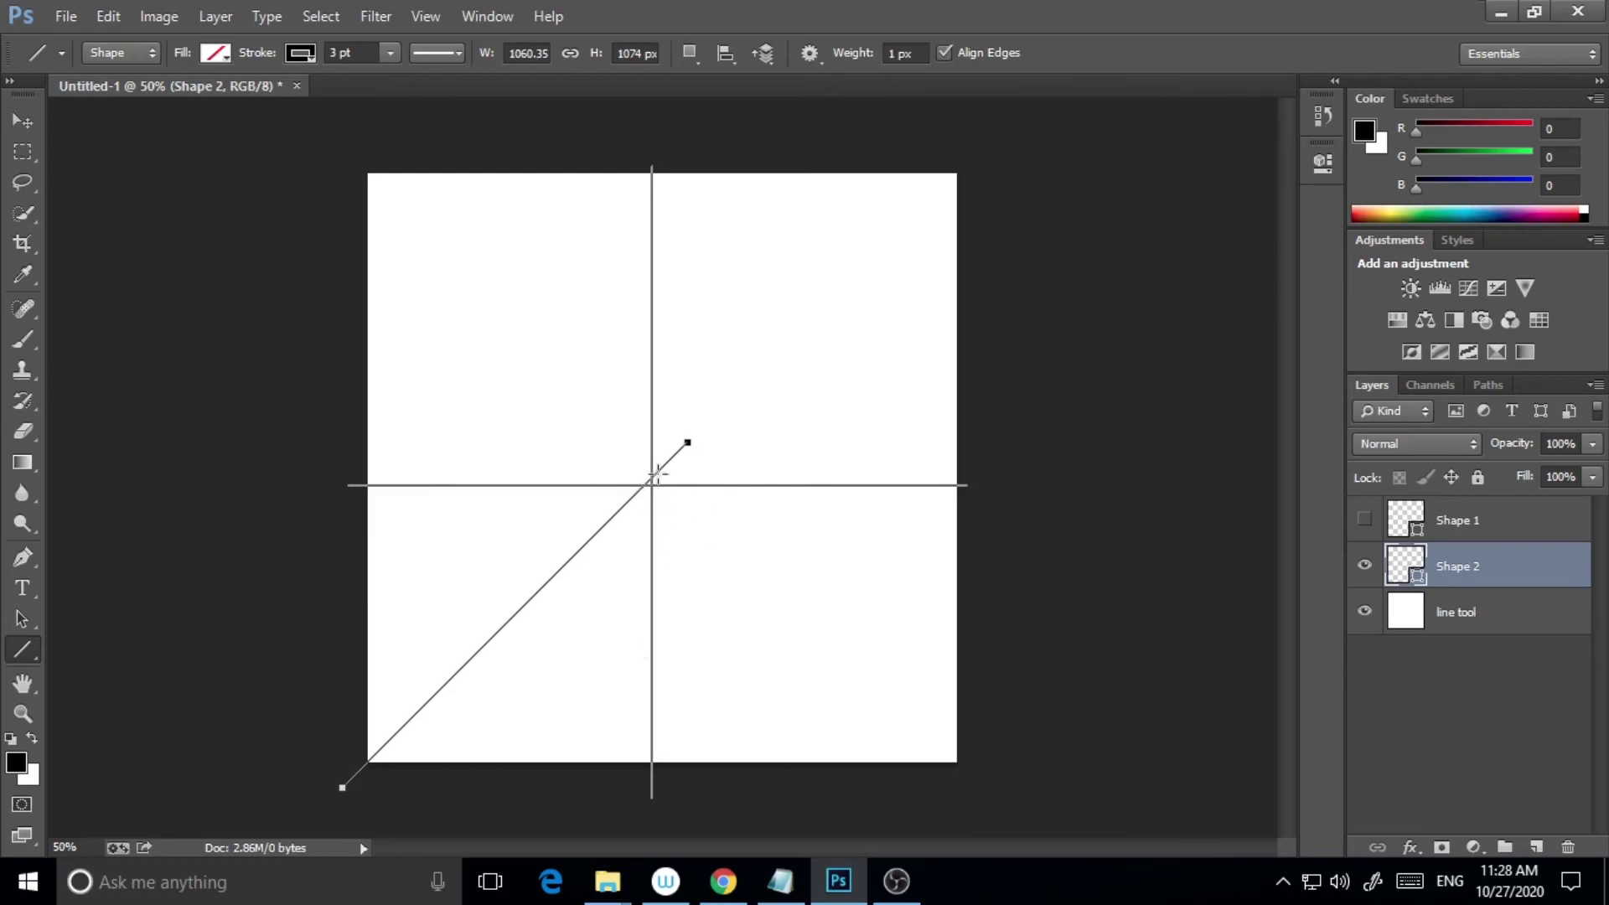
left_click_drag(650, 484, 866, 384)
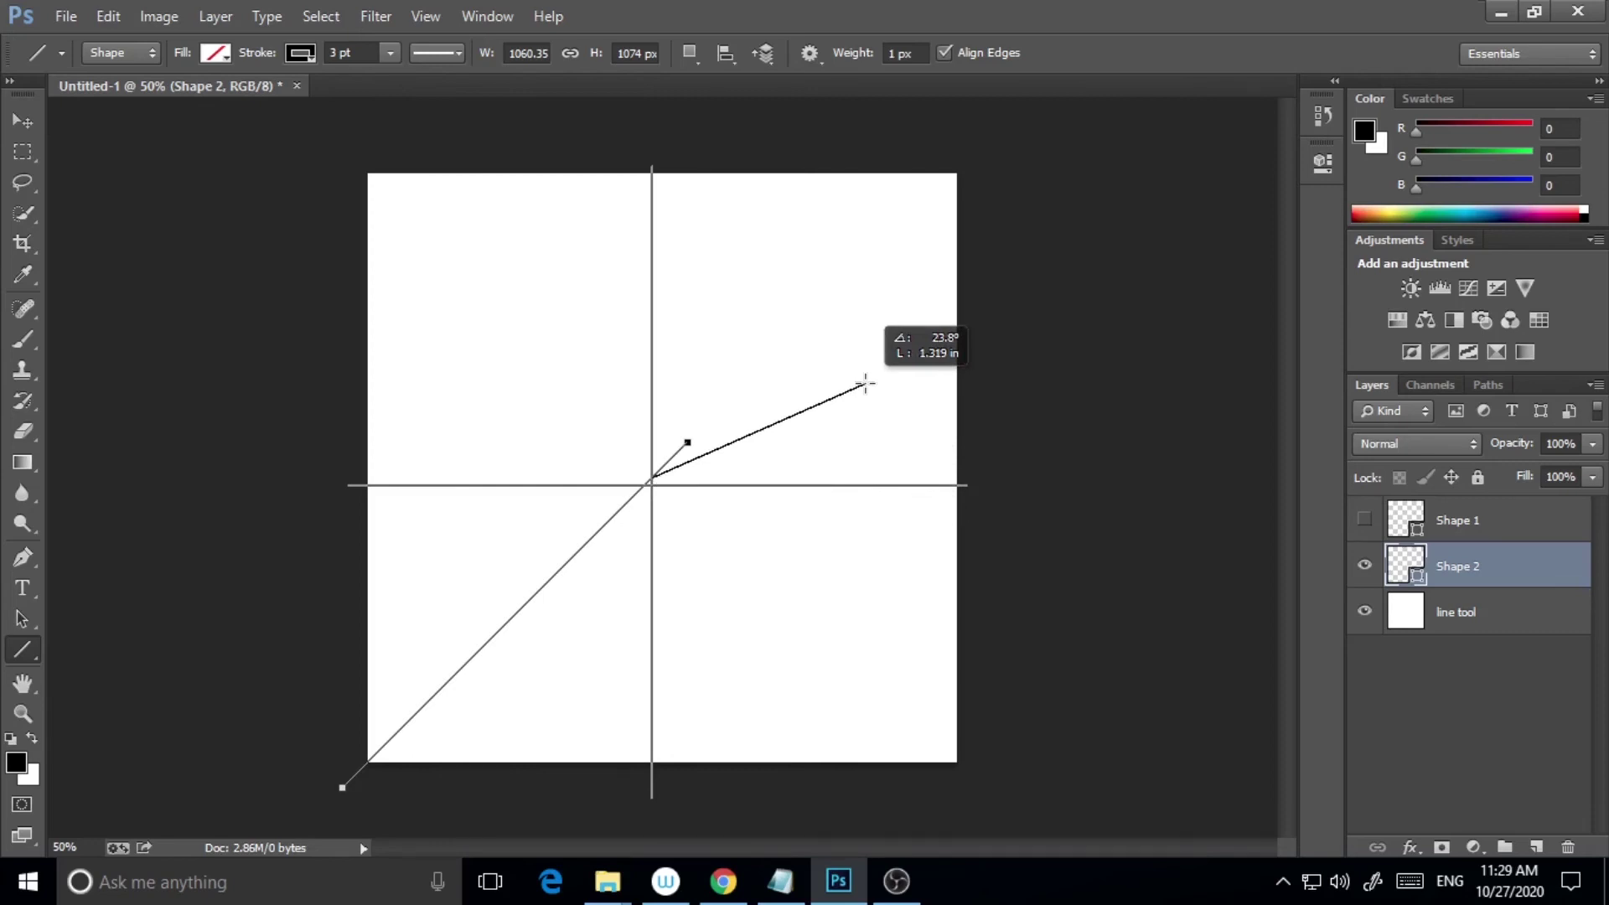
Step: Draw a thicker, Shift-constrained vertical line from the top edge on a new Shape 3 layer
left_click_drag(865, 383, 866, 384)
key("shift")
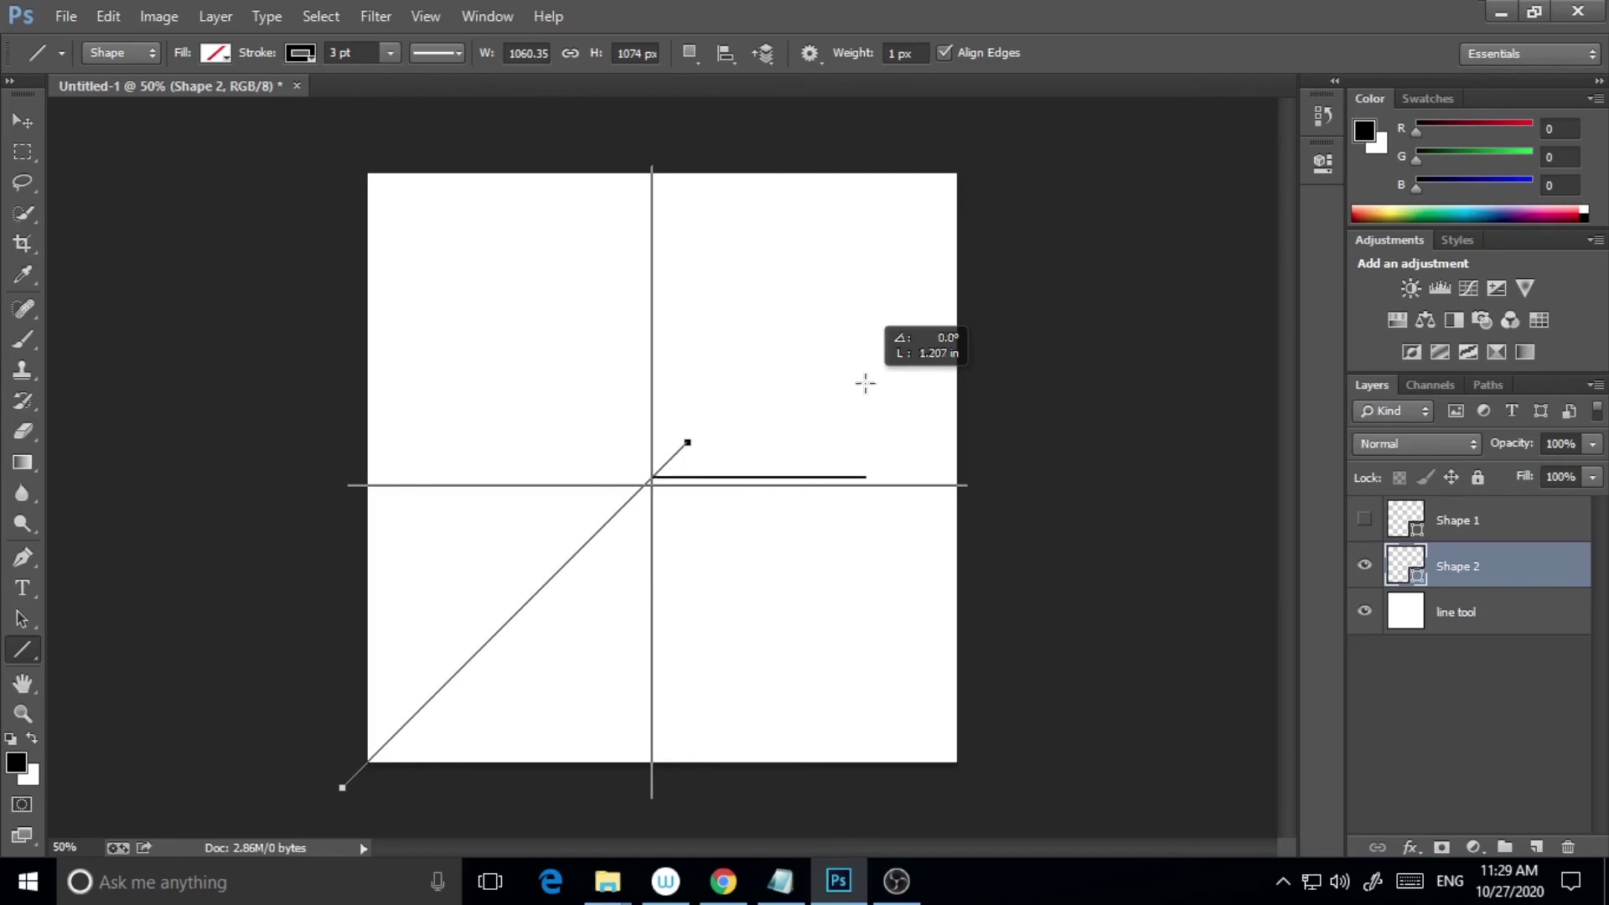
left_click_drag(865, 384, 710, 175)
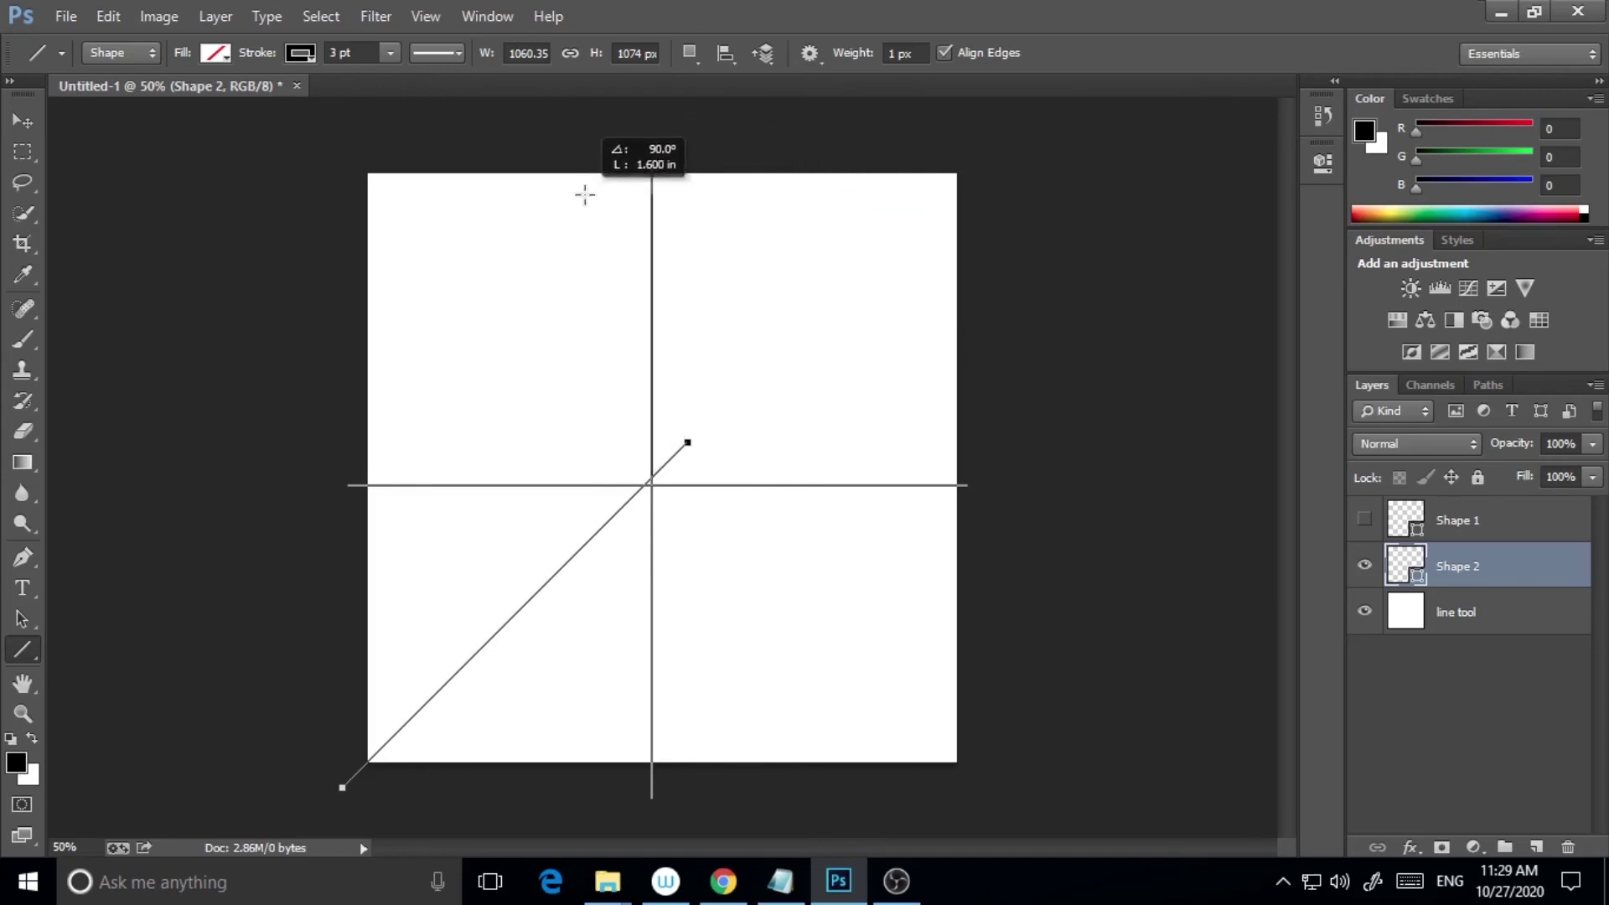
left_click_drag(585, 194, 787, 521)
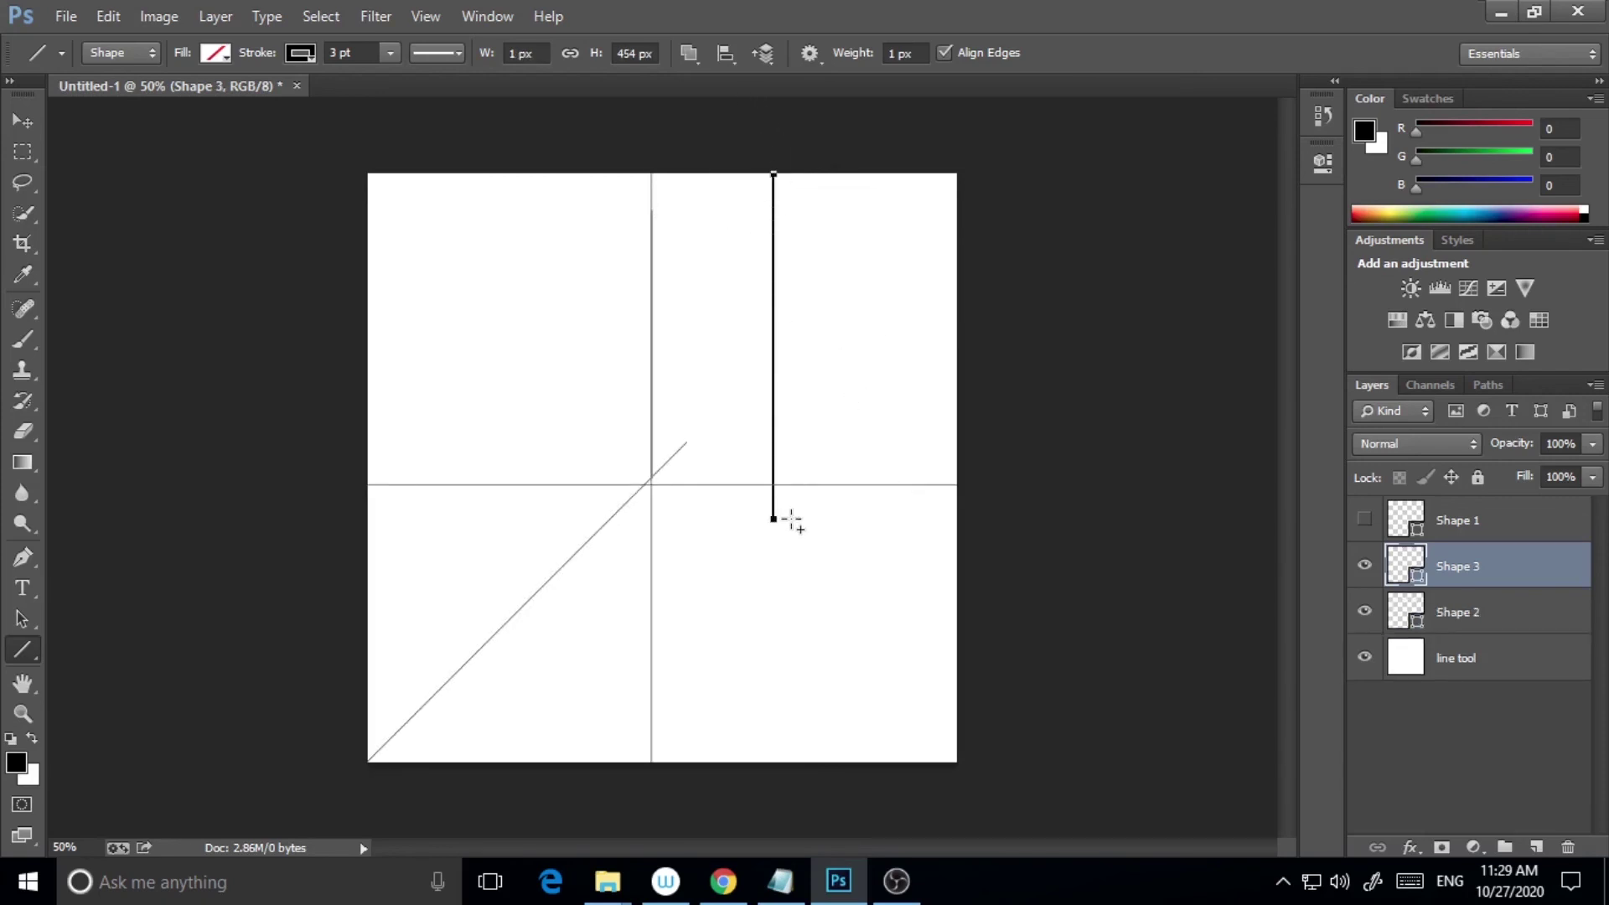
Step: Add a horizontal line just below centre and a 45° diagonal toward the top-right, then hide Shape 4
left_click_drag(359, 517, 1180, 518)
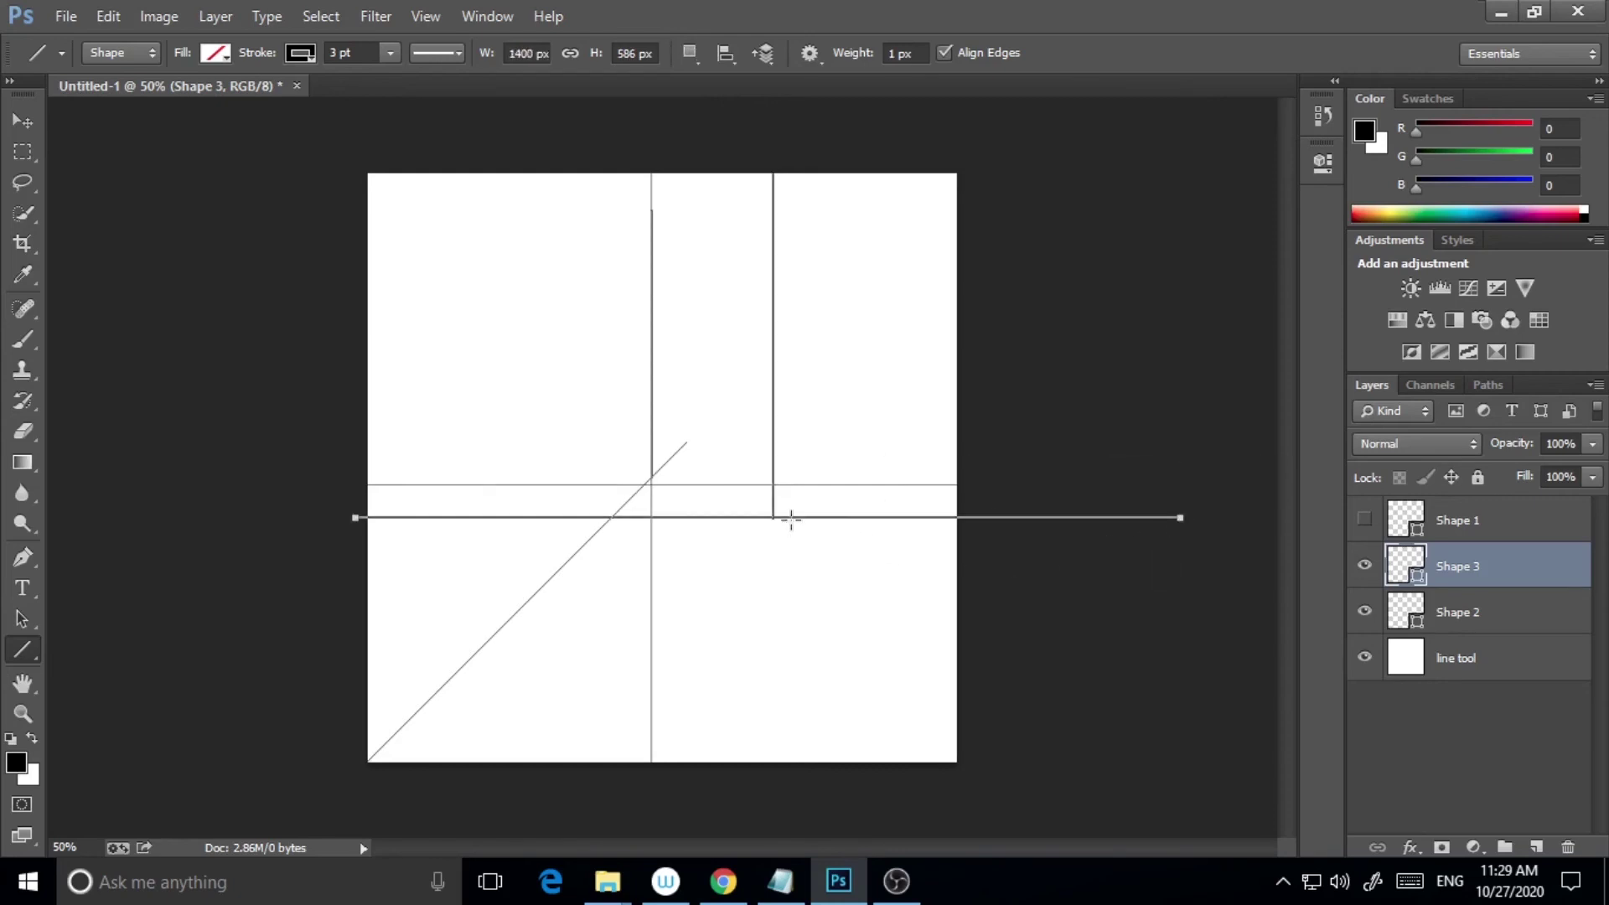
left_click_drag(791, 519, 675, 754)
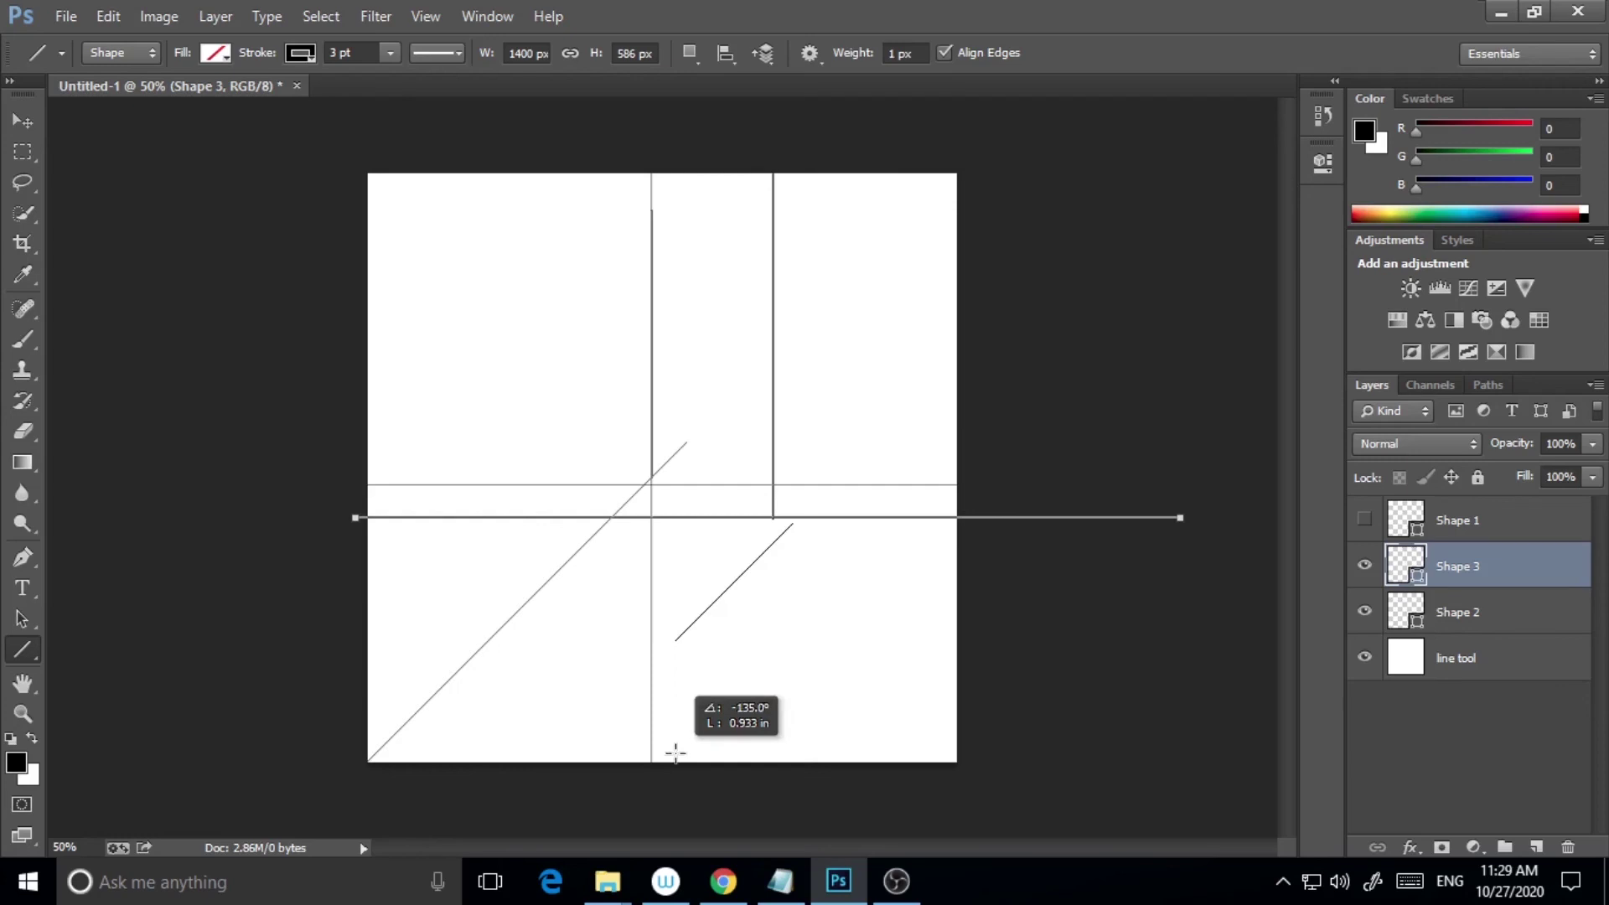
left_click_drag(676, 747, 987, 310)
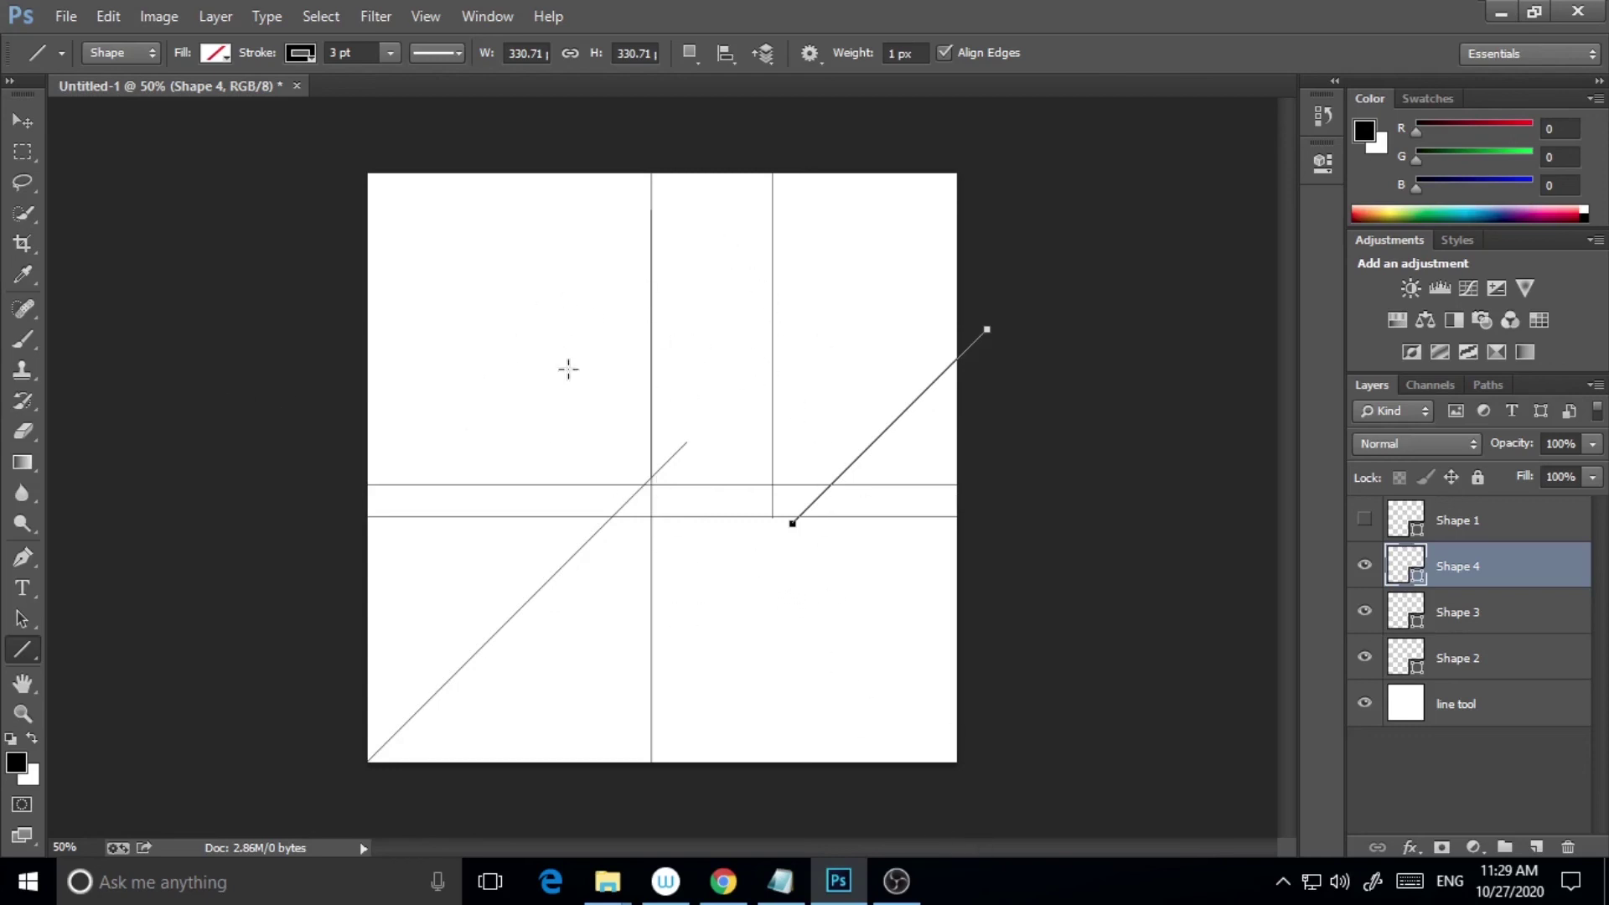
left_click(1364, 566)
Step: Hide the Shape 3 and Shape 2 layers and add a new empty layer
left_click(1365, 612)
left_click(1364, 658)
left_click(1475, 704)
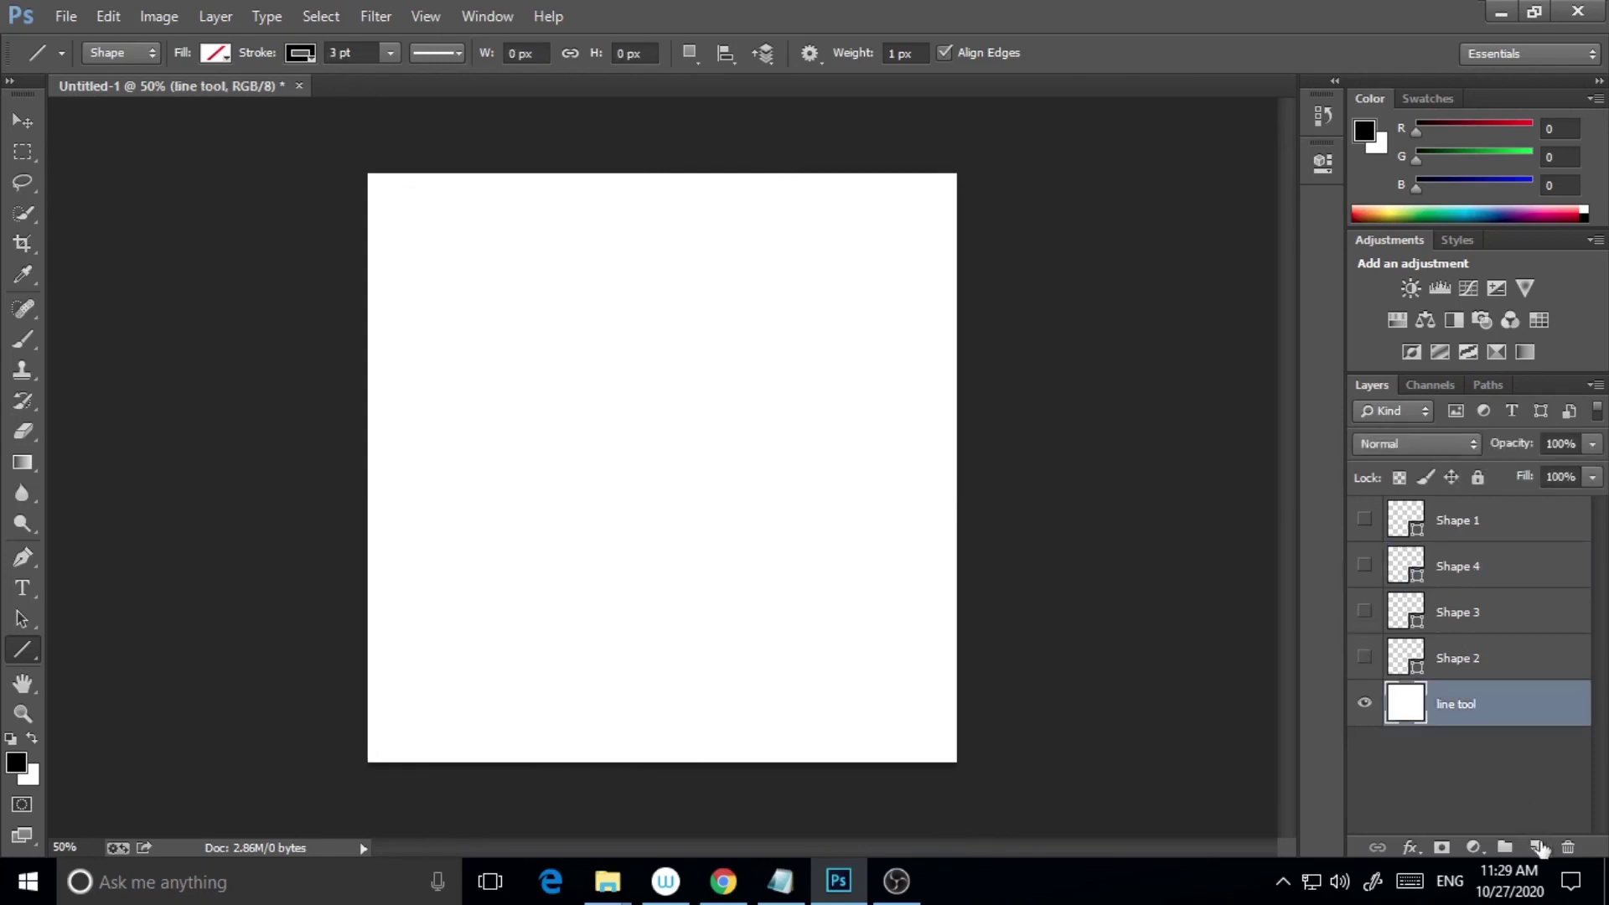
left_click(1537, 847)
Step: Draw a horizontal and a vertical line crossing at the canvas centre
left_click_drag(321, 491, 1061, 490)
key("ctrl+z")
left_click_drag(332, 479, 1098, 479)
left_click_drag(649, 479, 256, 54)
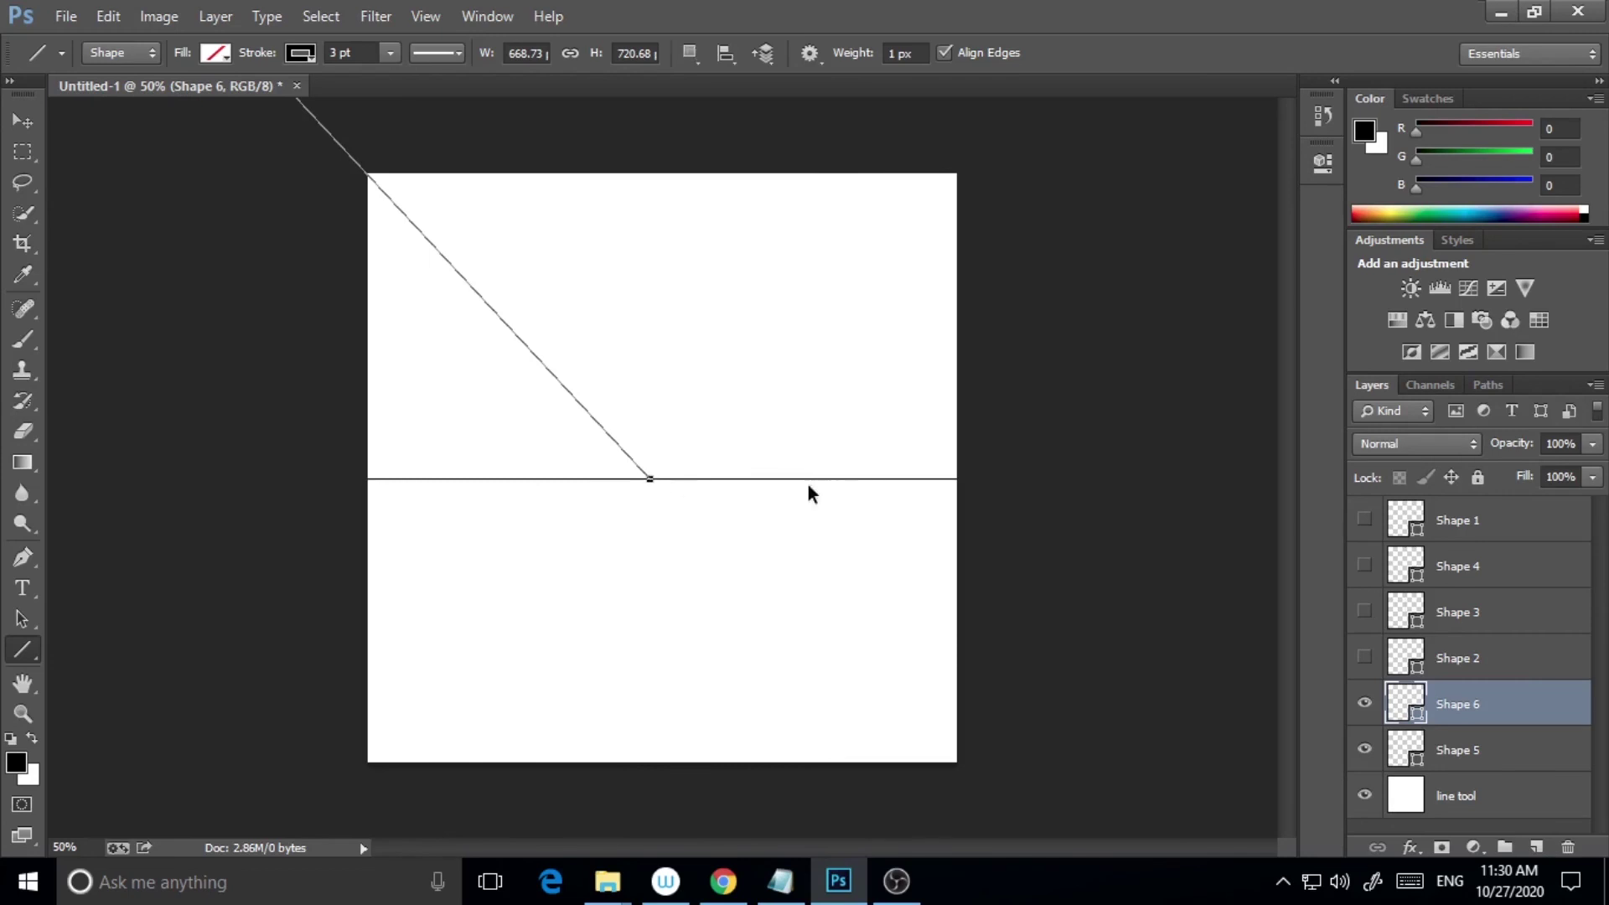
key("ctrl+z")
left_click_drag(665, 160, 666, 788)
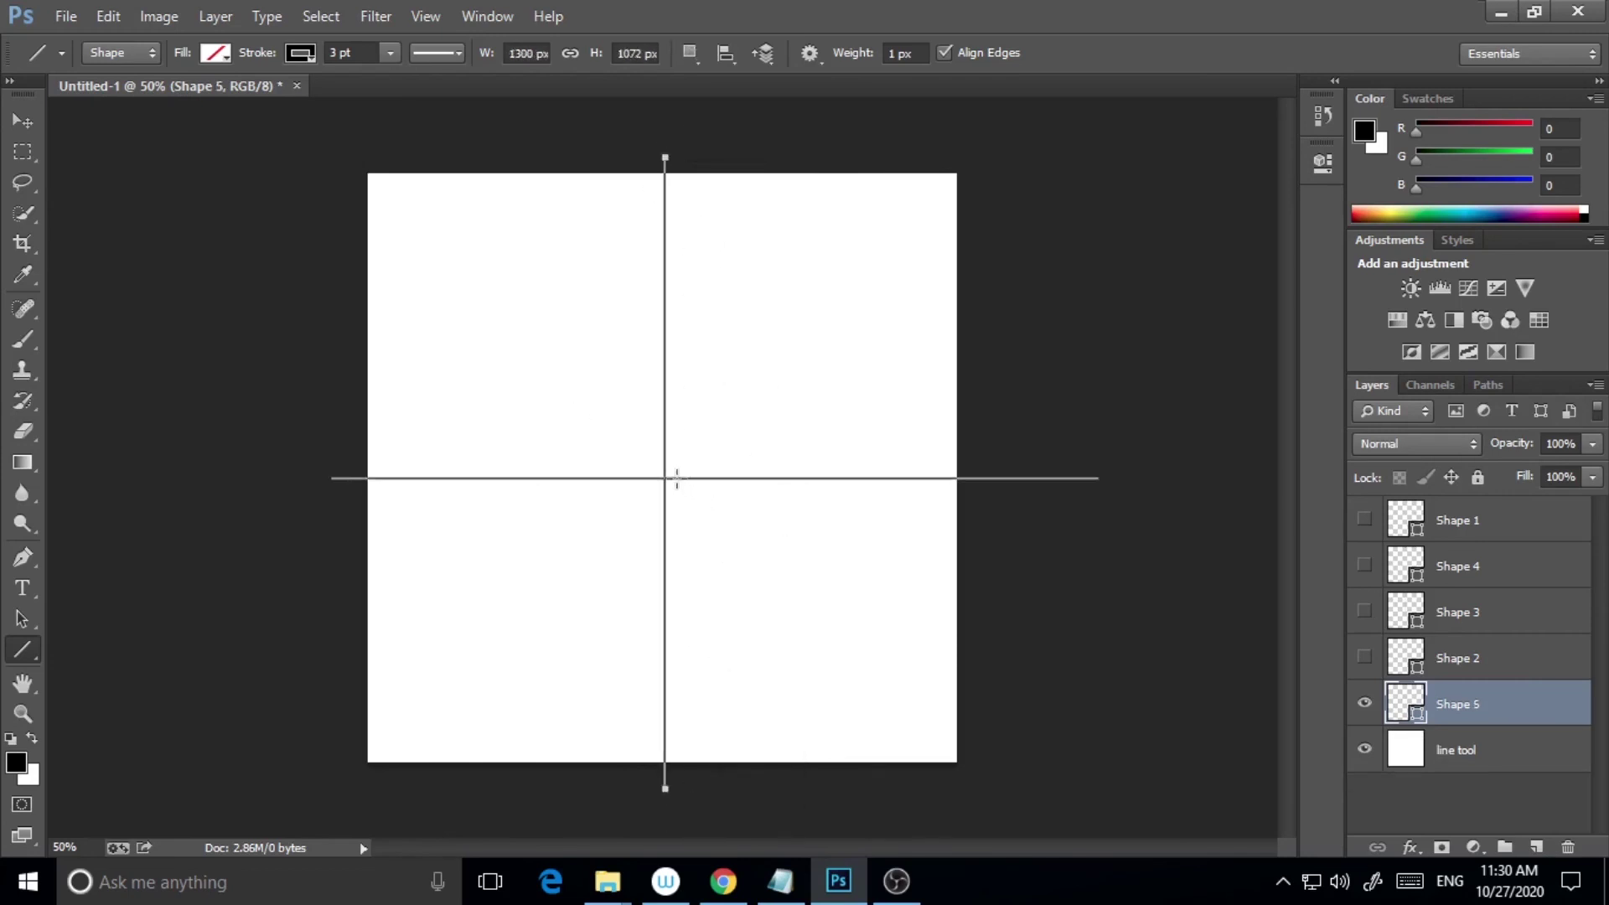
Step: Draw diagonals from the centre to the top-right, top-left, bottom-left and bottom-right corners, plus one more toward the left
left_click_drag(664, 478, 1047, 117)
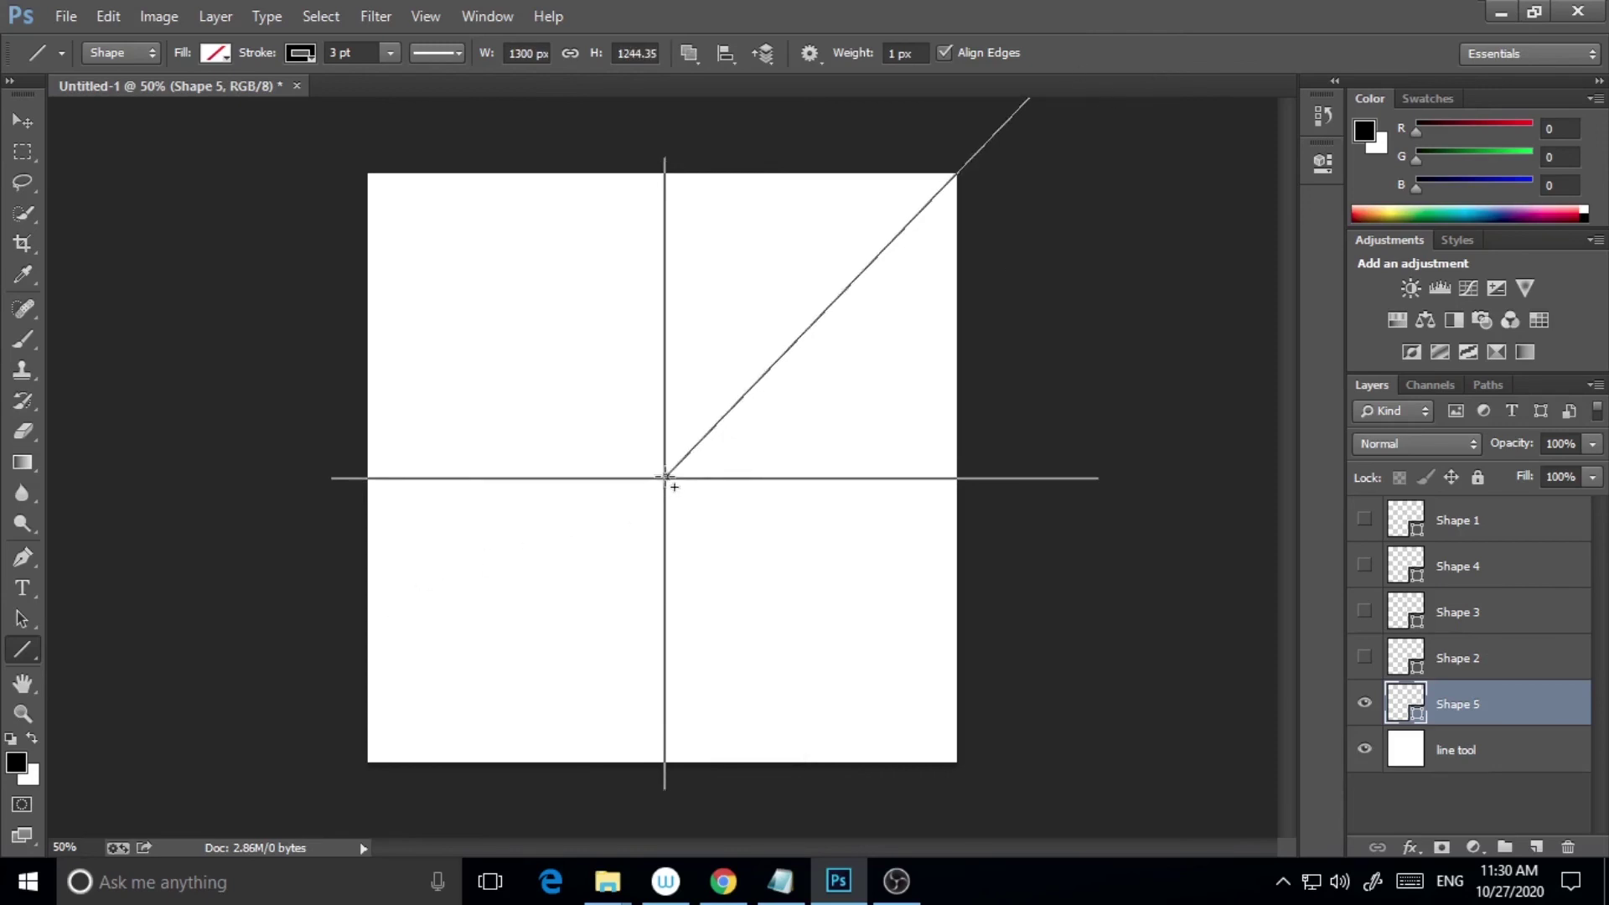
left_click_drag(666, 477, 303, 112)
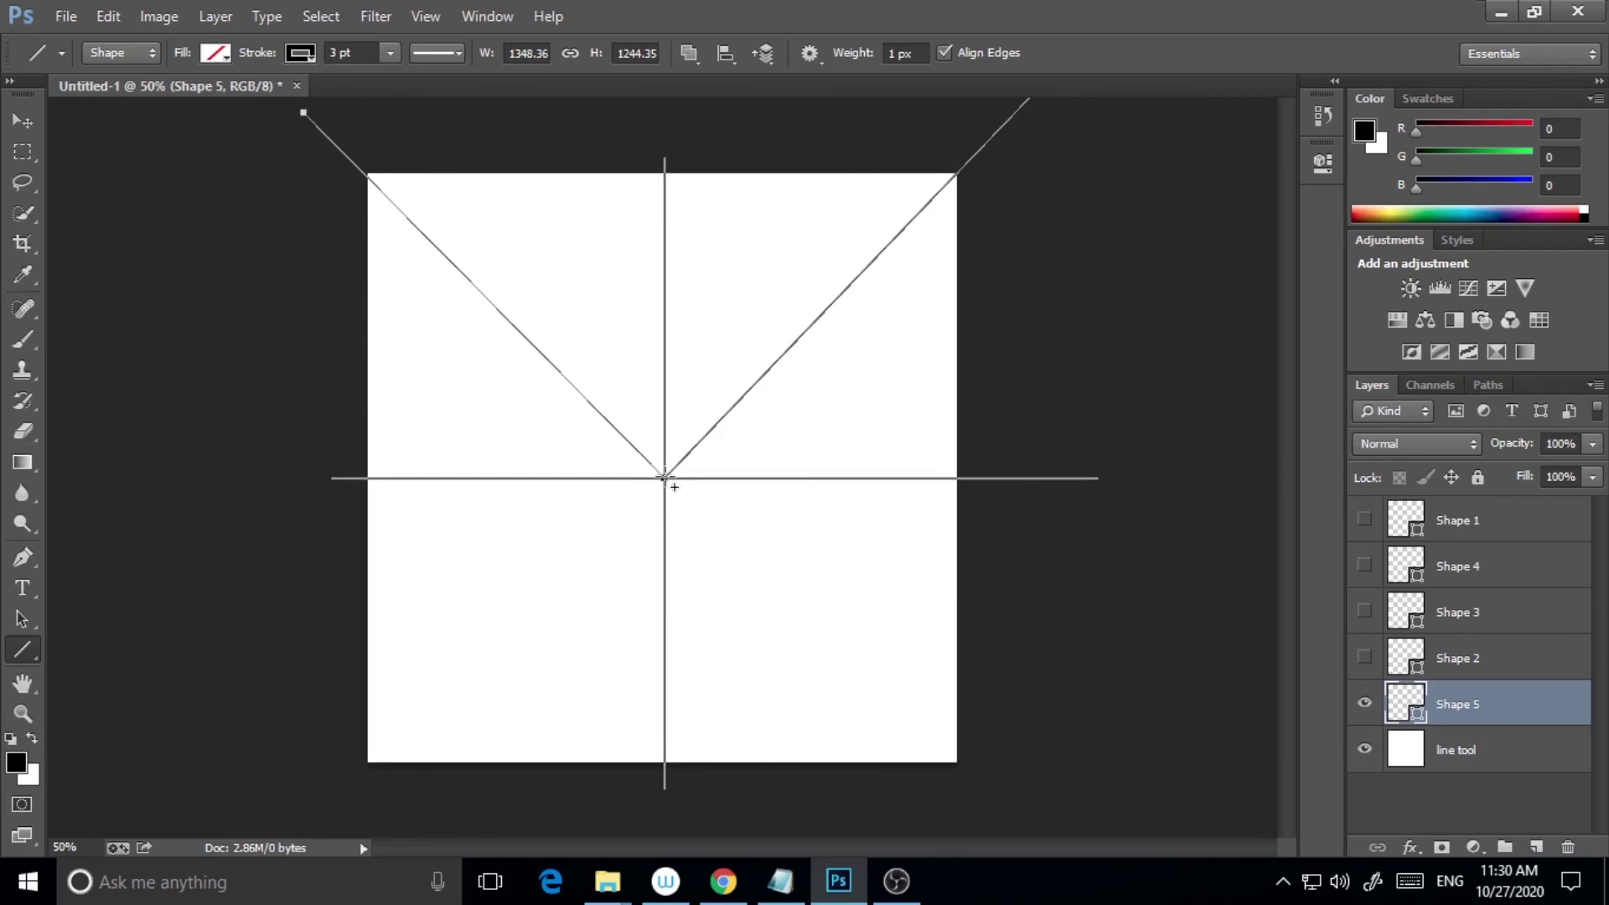
left_click_drag(665, 479, 312, 811)
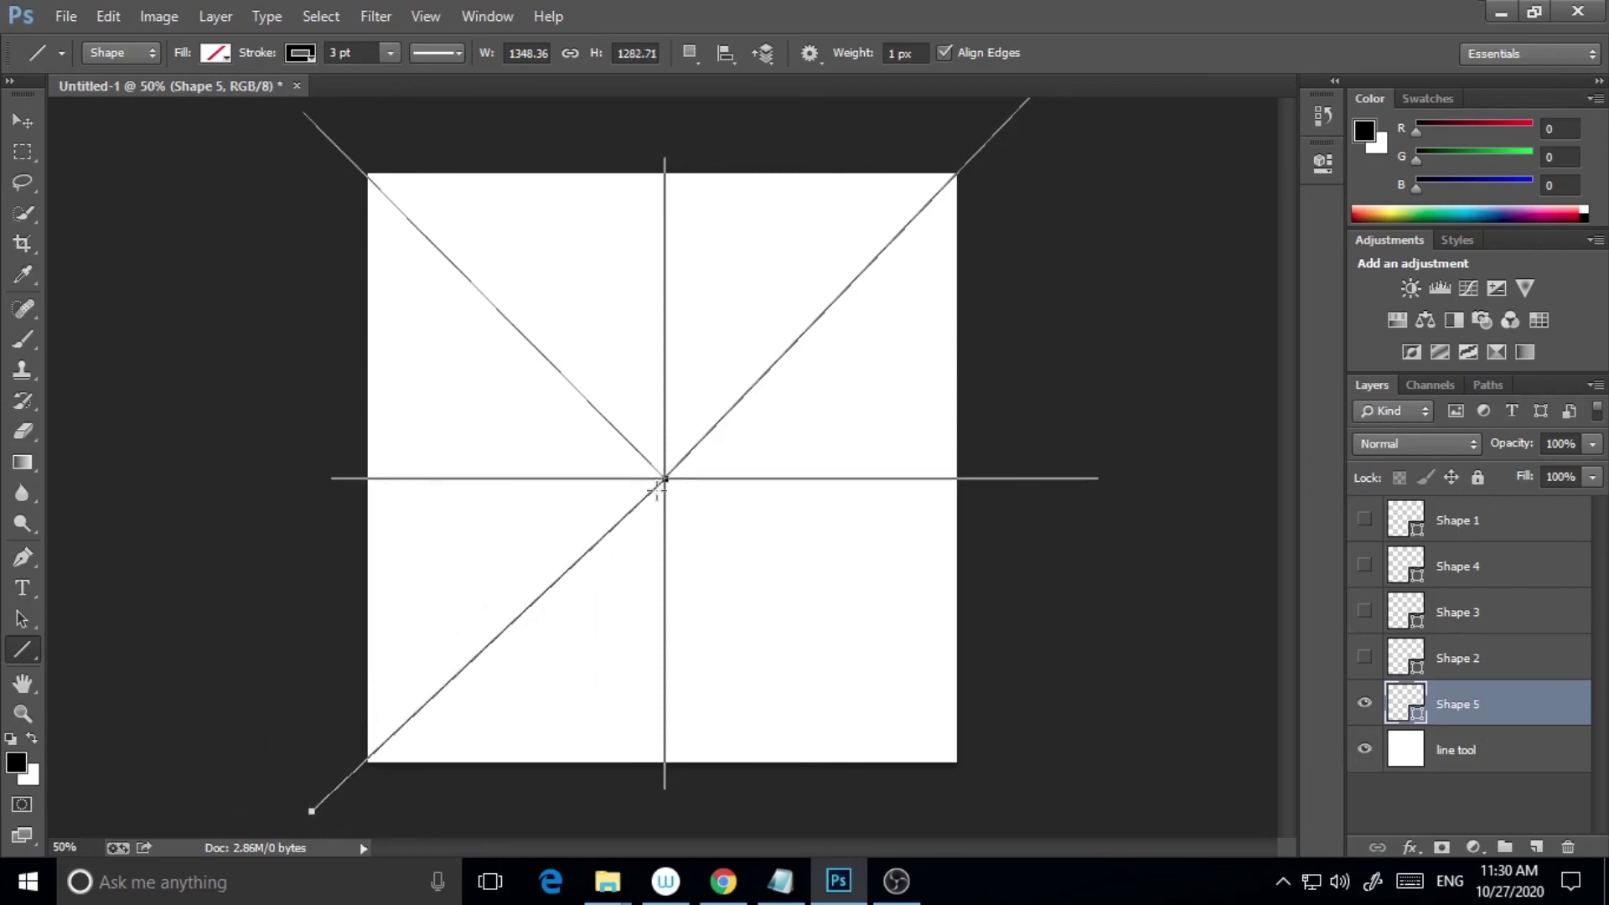
left_click_drag(667, 478, 1019, 817)
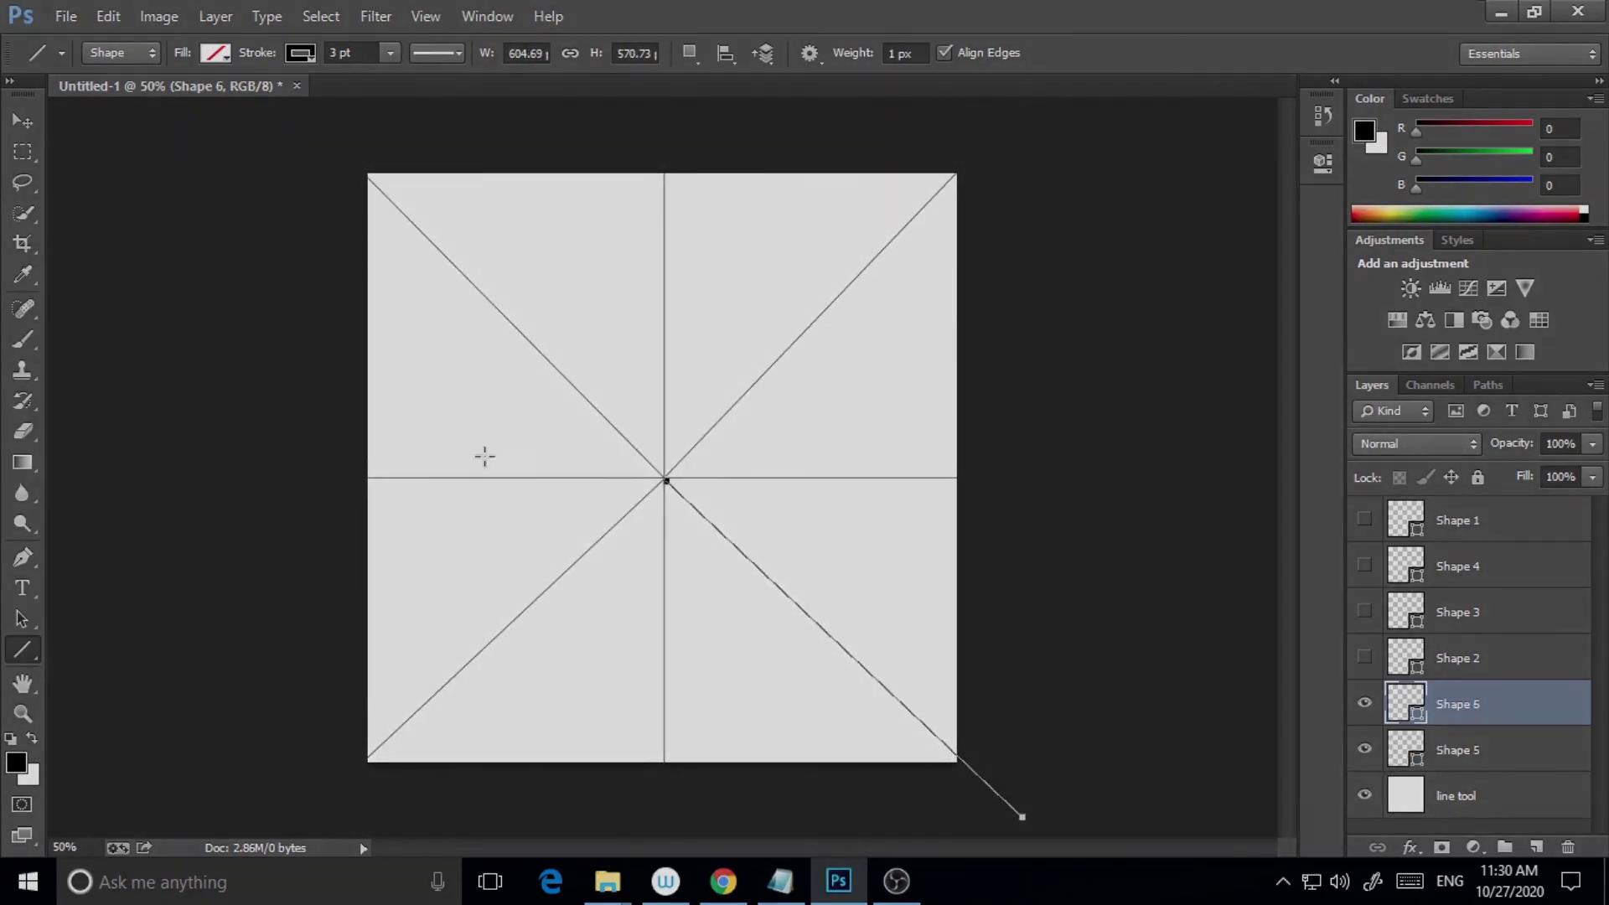
left_click_drag(666, 480, 237, 323)
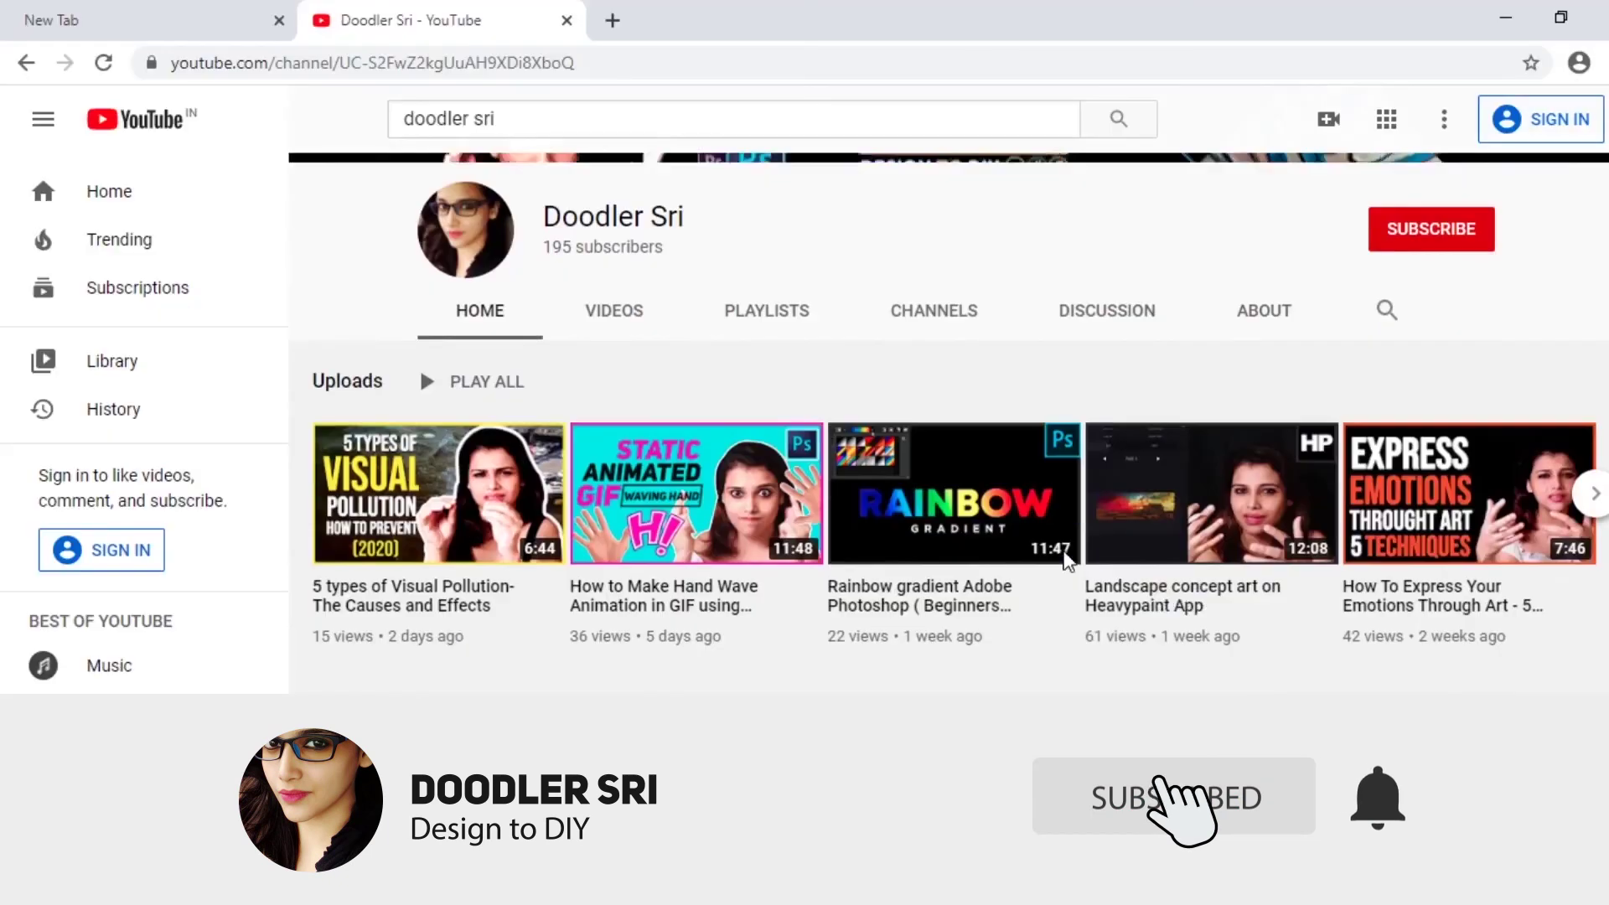
Step: Show the channel's VIDEOS tab listing its Photoshop tutorial uploads
scroll(502, 361, "down", 1)
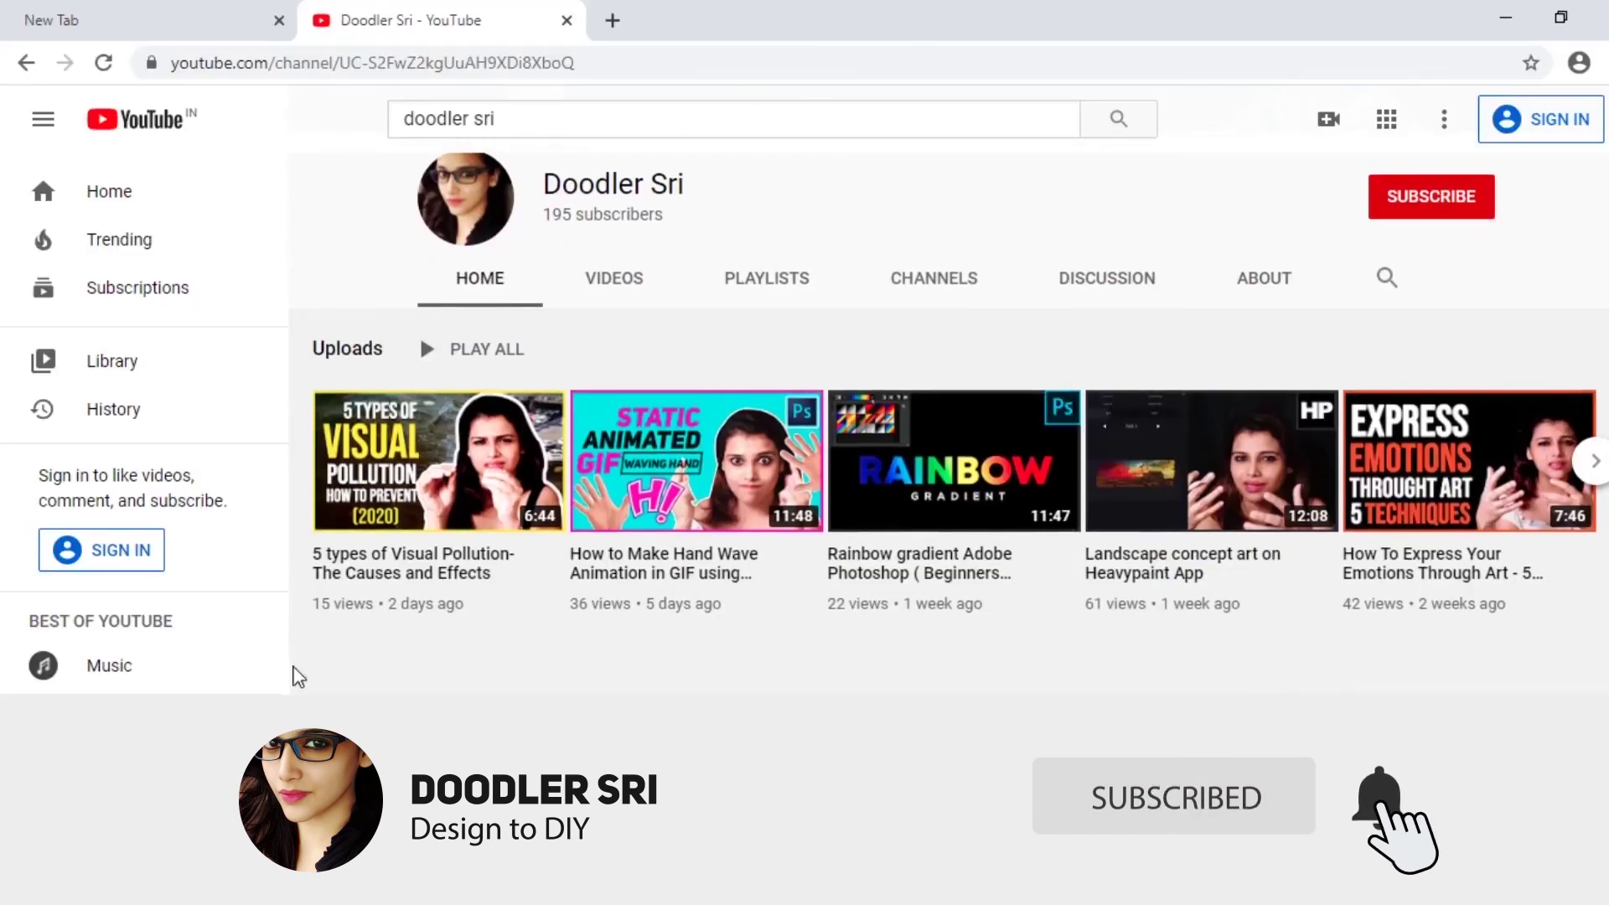
left_click(627, 282)
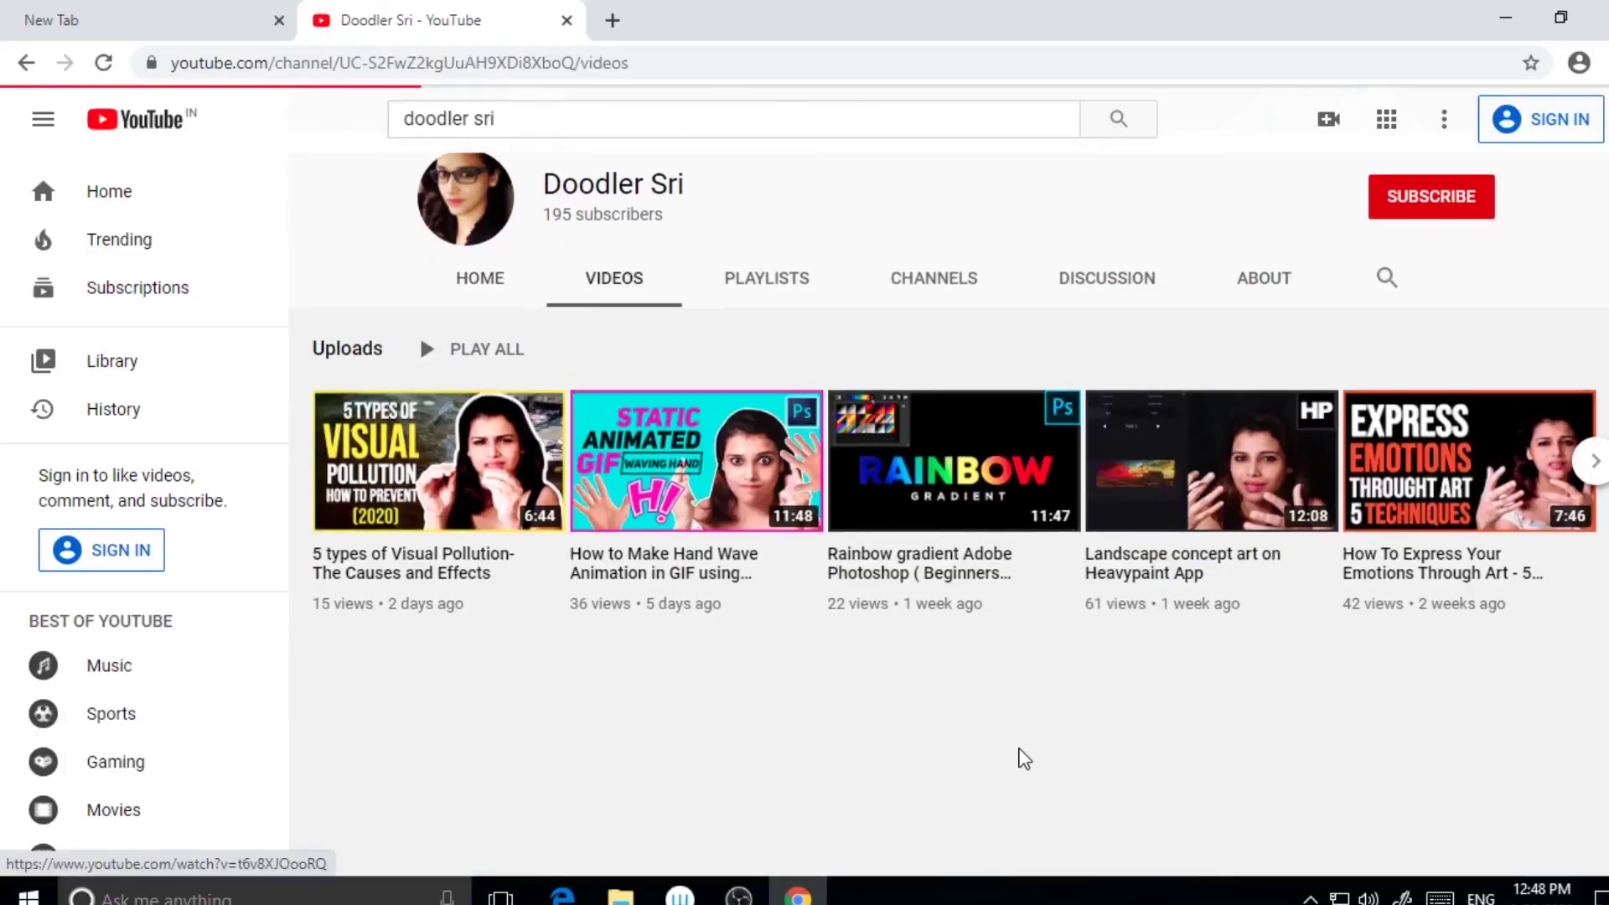